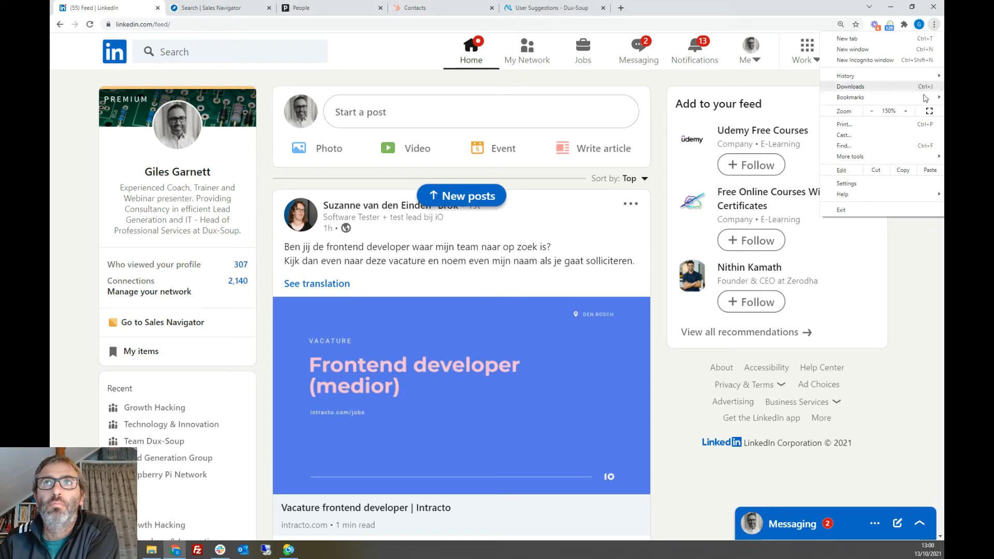
Step: Enlarge the LinkedIn page to 175% zoom, view the account's own profile and return to the home feed
click(906, 110)
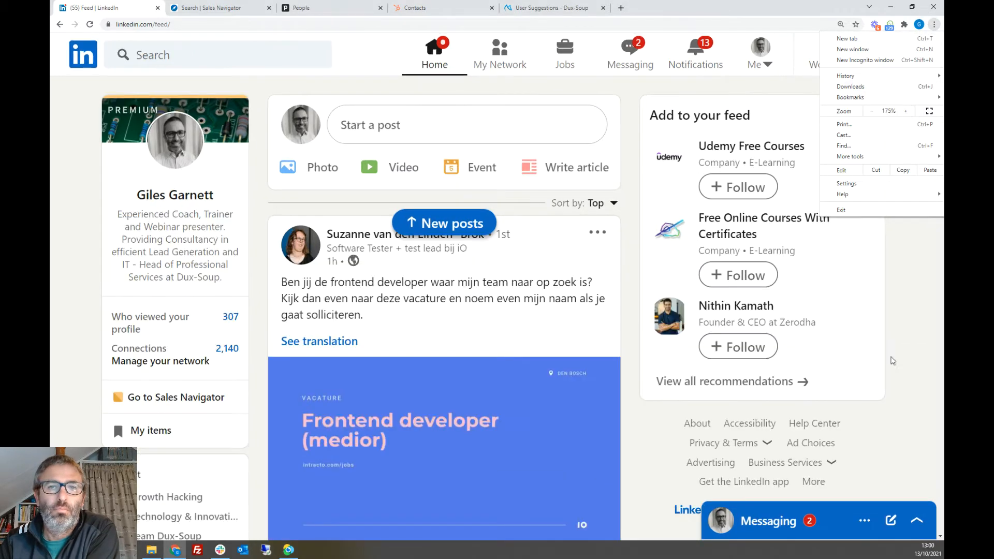
click(179, 199)
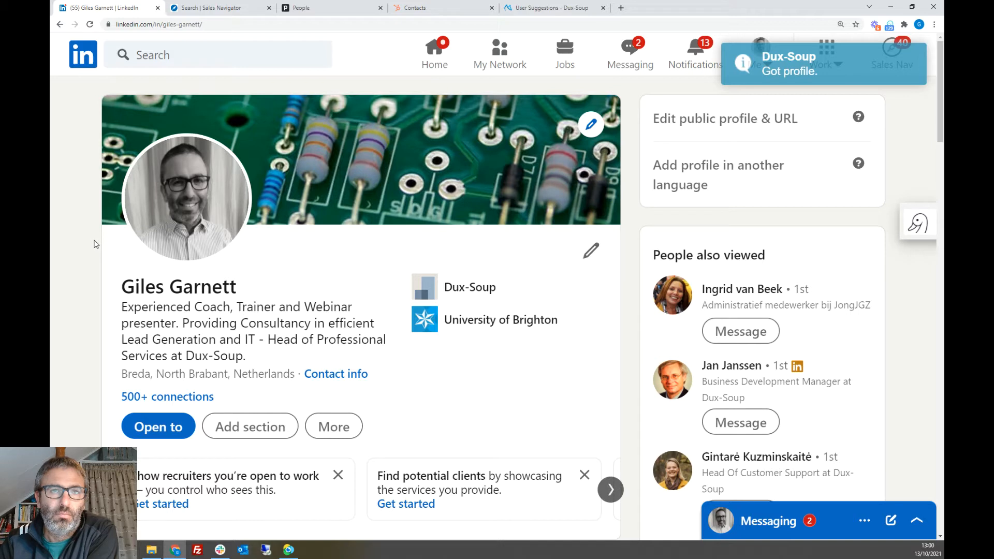
click(439, 60)
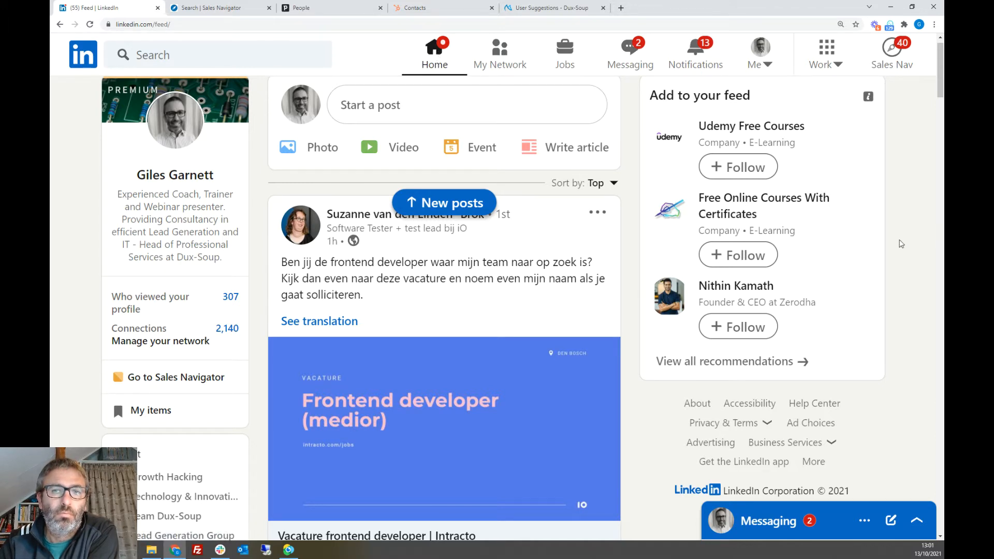
Step: Open the Dux-Soup options and turn off automatic connection requests to 2nd and 3rd degree connections
click(890, 26)
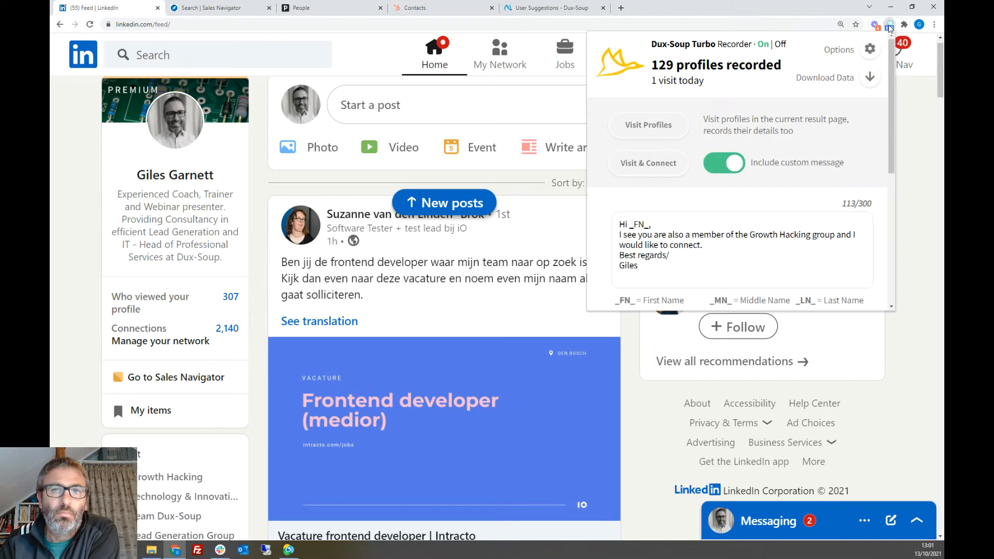
click(869, 50)
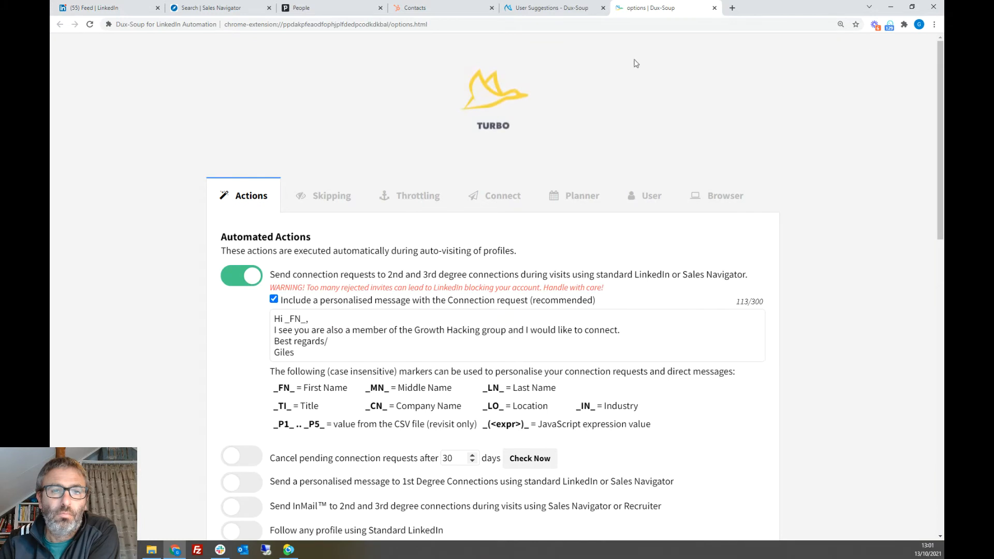
click(242, 279)
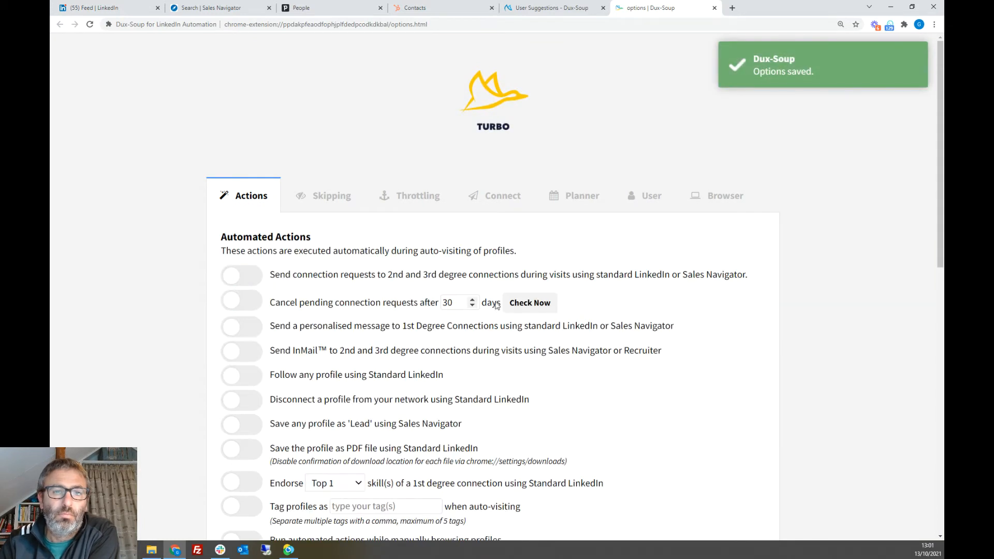
click(824, 227)
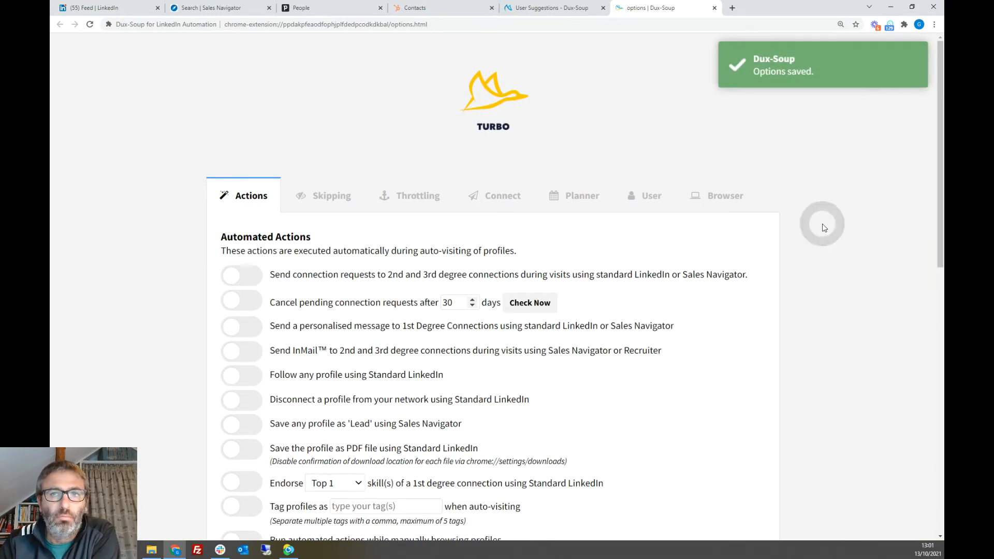
Step: Set the page zoom of the Dux-Soup options to 175%
click(935, 24)
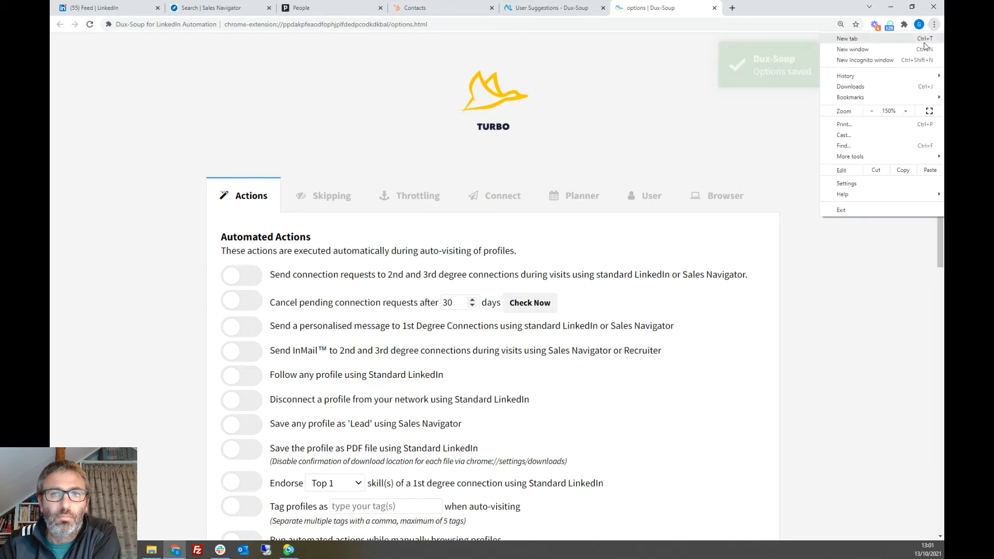
click(906, 111)
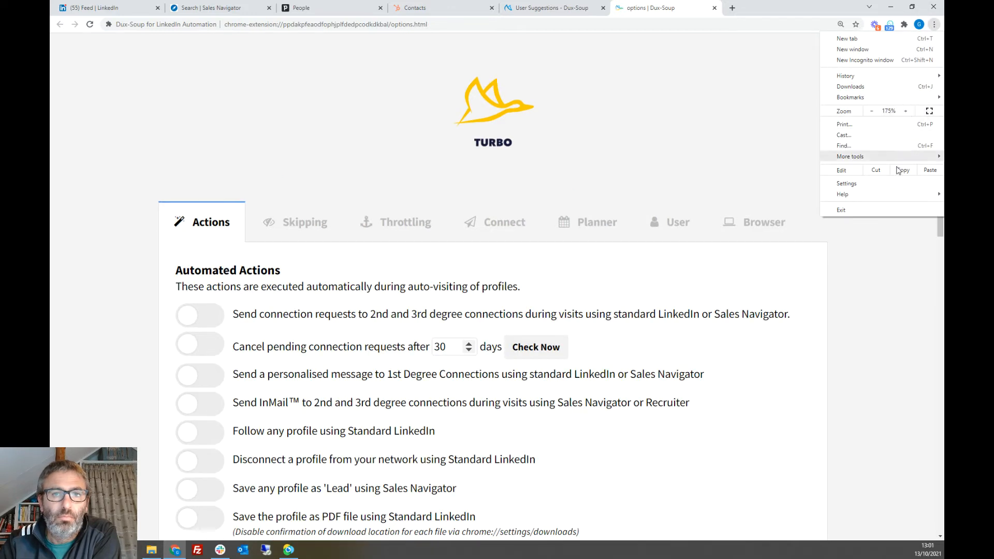
click(887, 286)
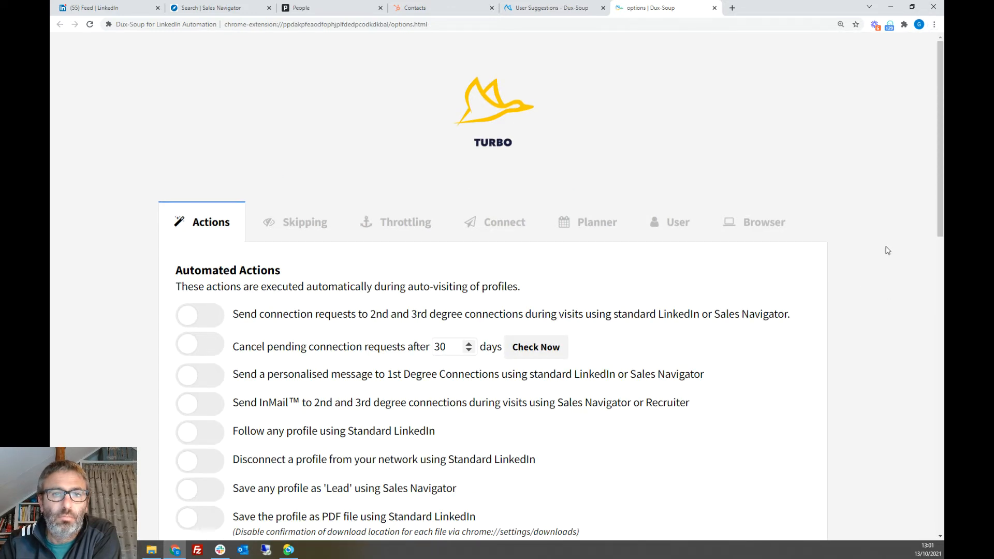
Step: Look over the automated actions and exclusions, and open the campaign manager for Automated Follow-Up Messages
scroll(884, 236, down, 3)
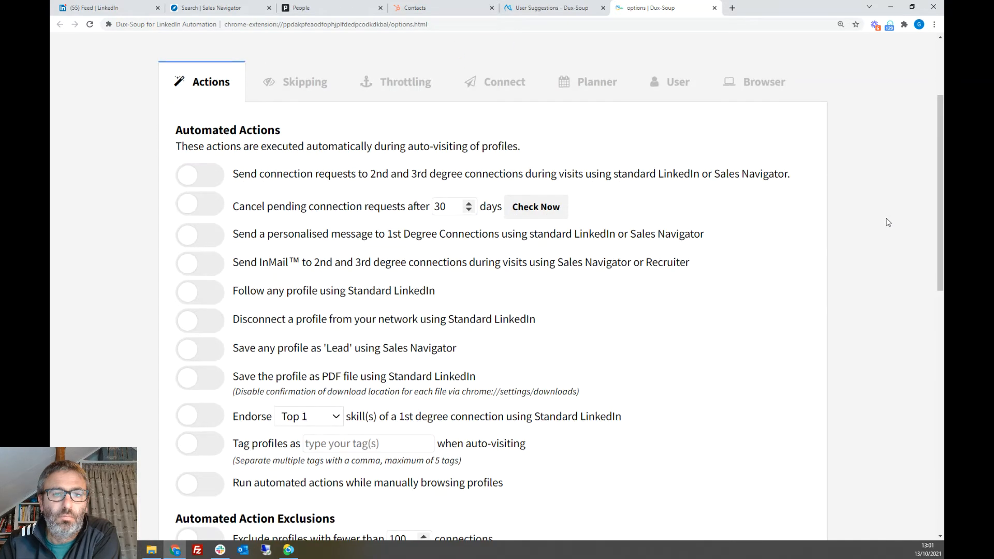
scroll(889, 222, down, 3)
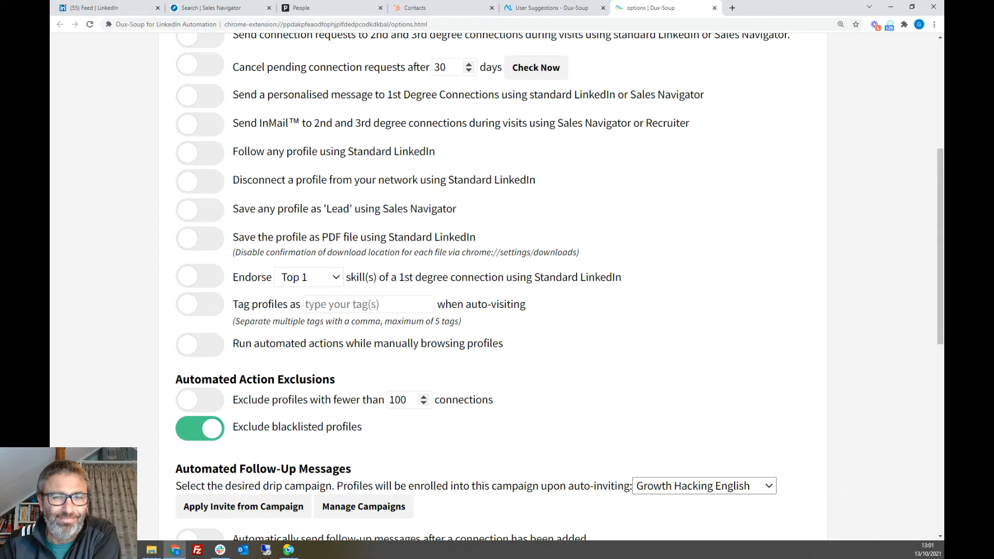
scroll(881, 290, up, 2)
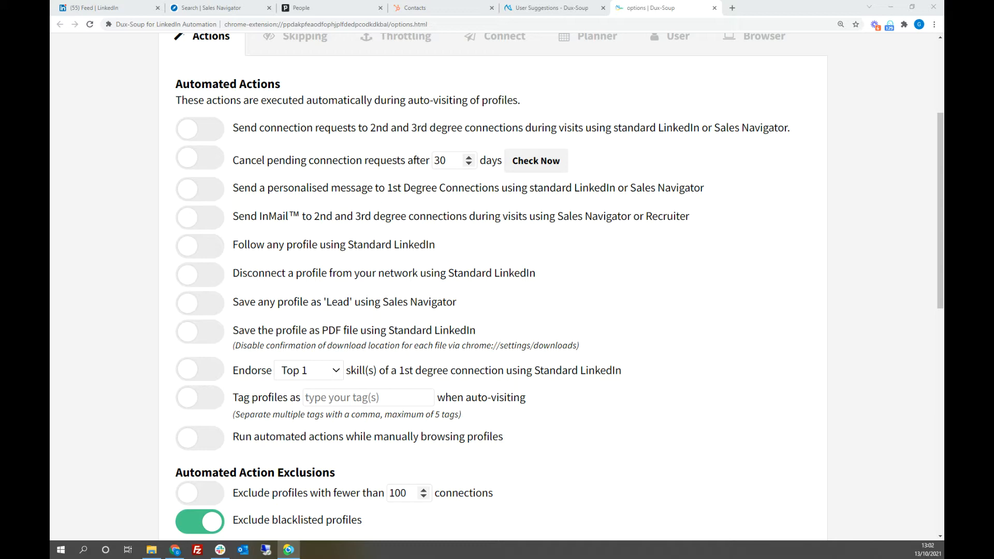
scroll(750, 339, down, 4)
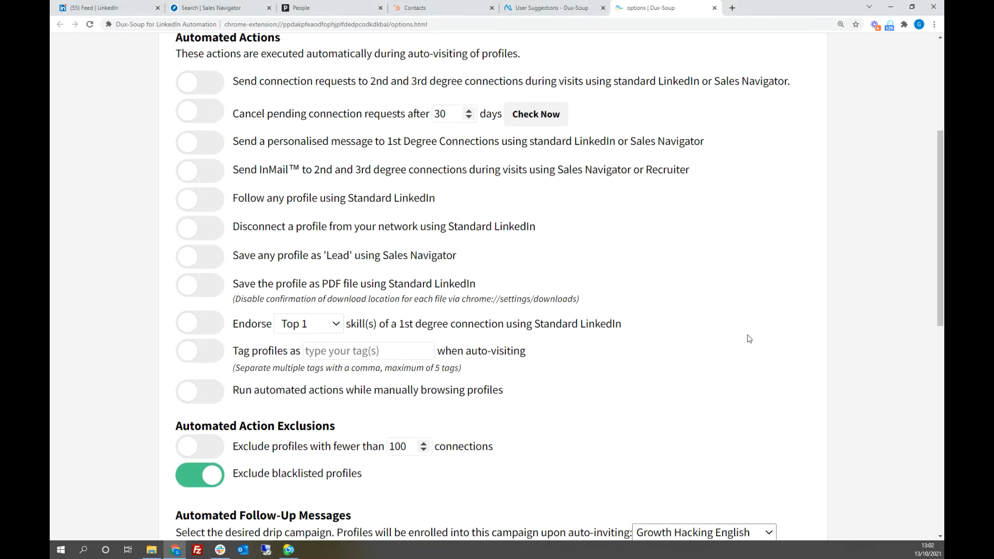
scroll(750, 339, down, 1)
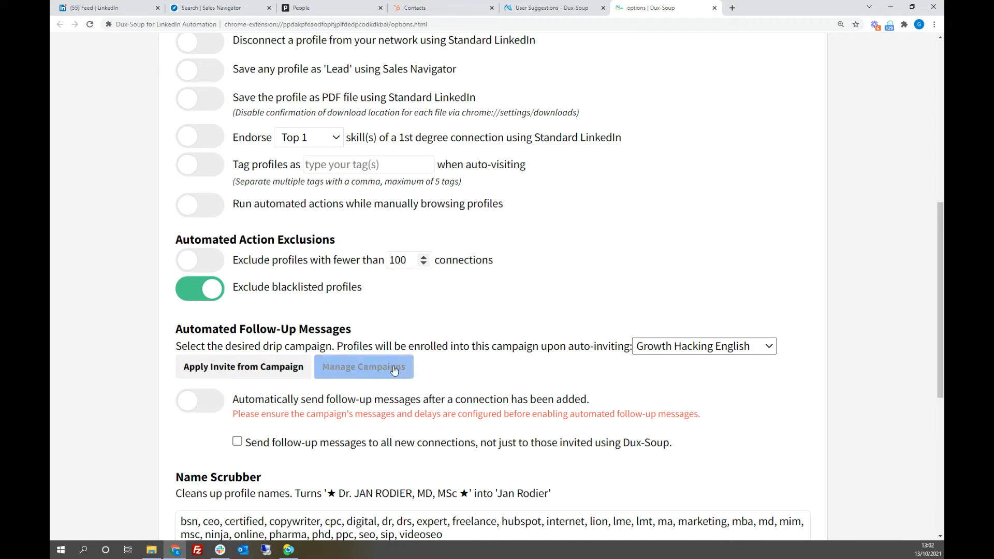
click(367, 371)
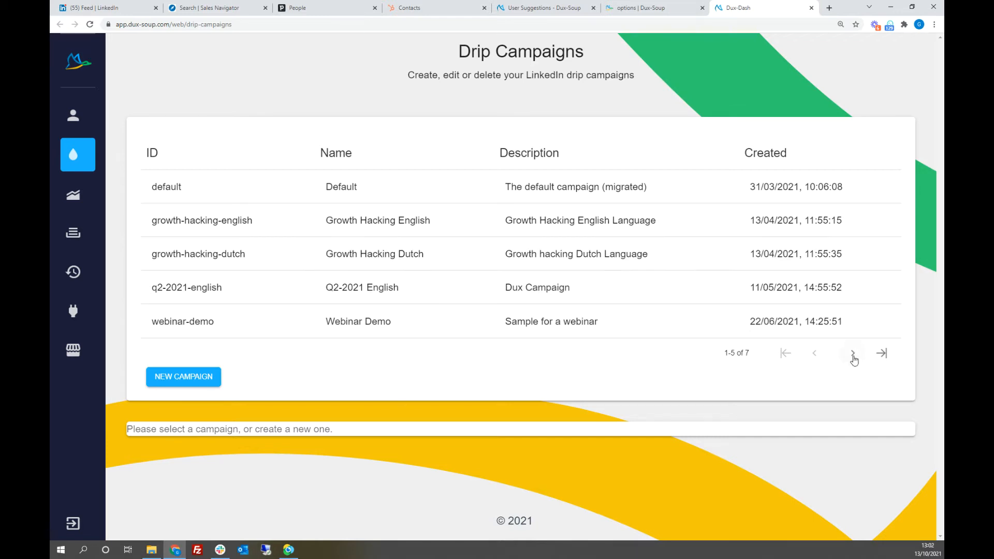
Step: Open the Growth Hacking English drip campaign and bring its connection request and follow-up messages into view
click(853, 354)
click(816, 253)
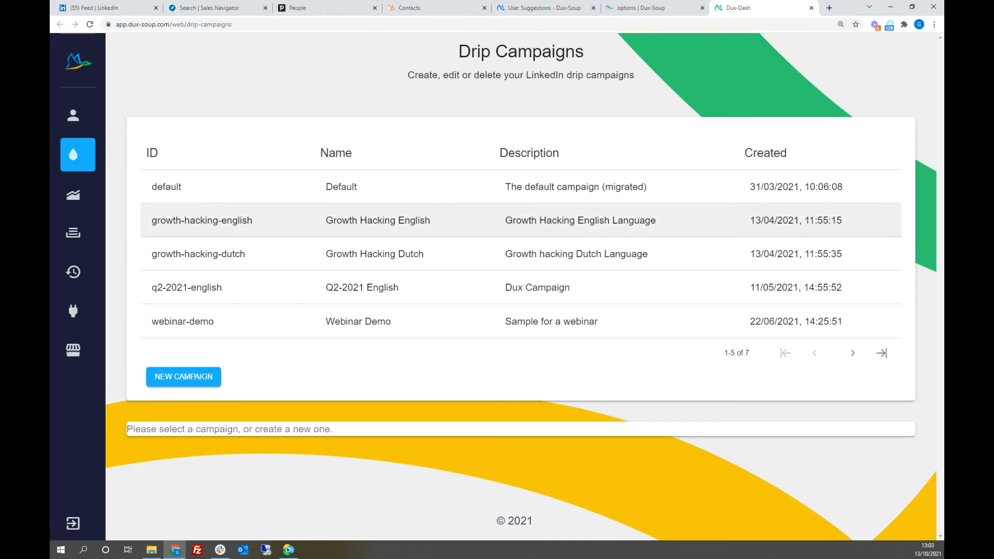
click(177, 222)
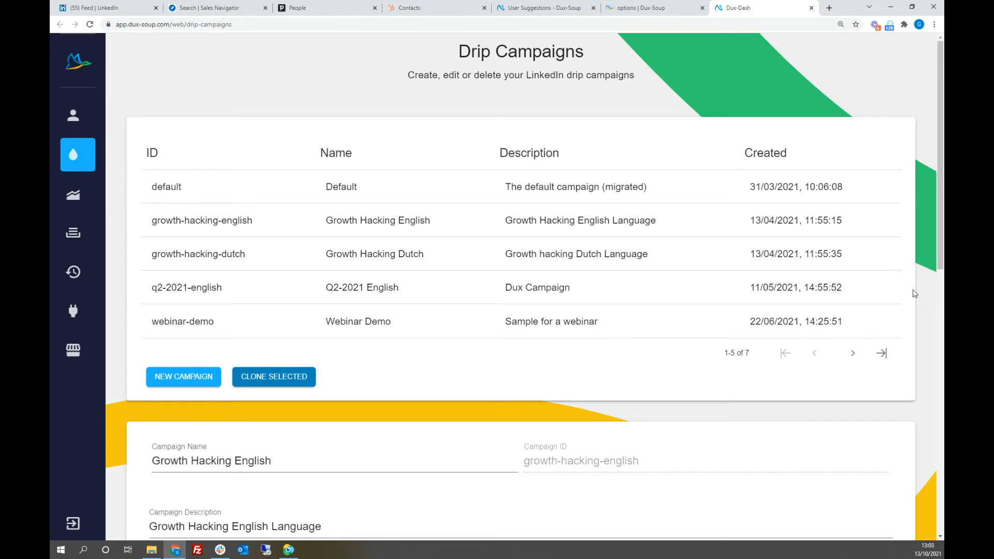
scroll(716, 285, down, 1)
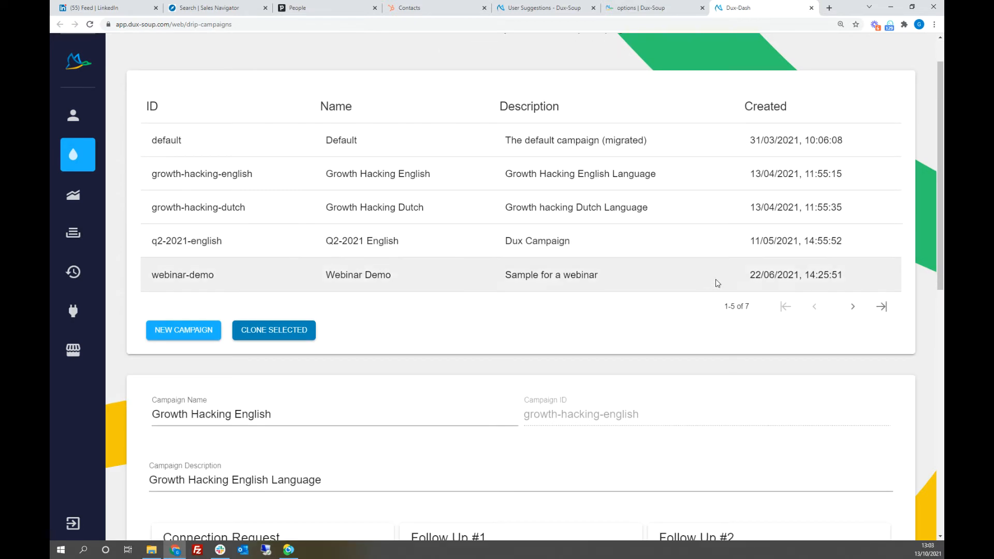
scroll(716, 284, up, 1)
scroll(712, 282, down, 1)
scroll(712, 279, down, 10)
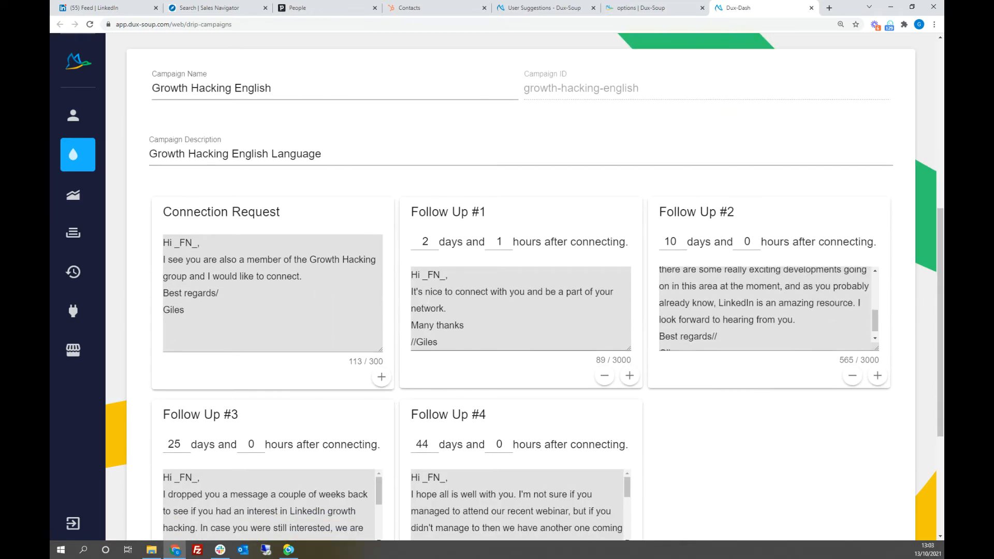
Step: Examine the campaign's Connection Request text and the Follow Up #1 message with its delay in days and hours
drag(270, 331, 163, 242)
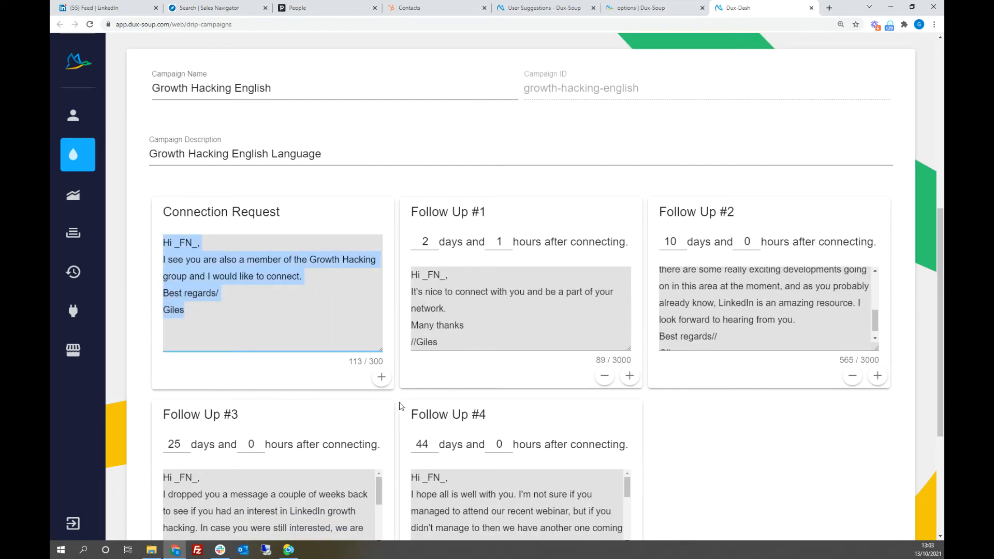
click(744, 451)
scroll(746, 449, down, 2)
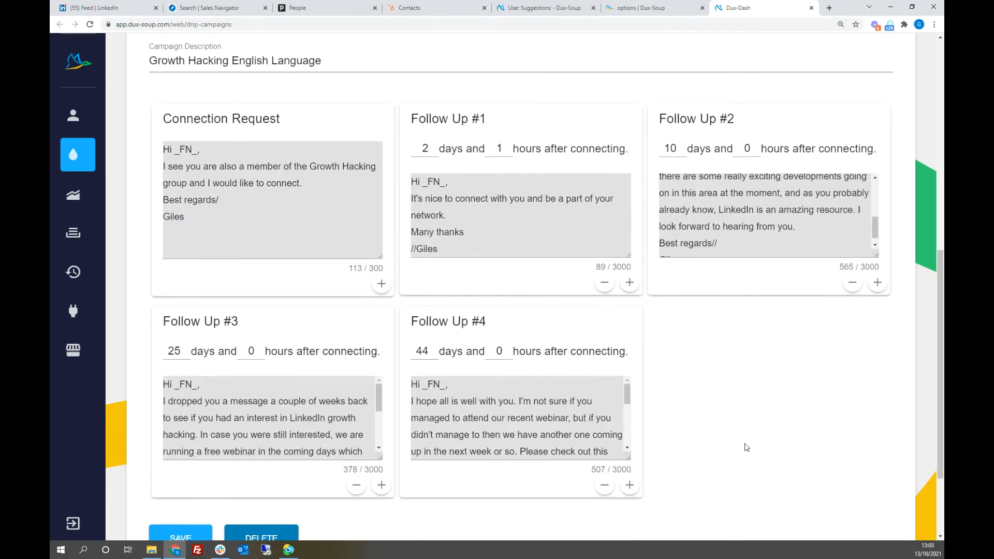
scroll(823, 243, up, 5)
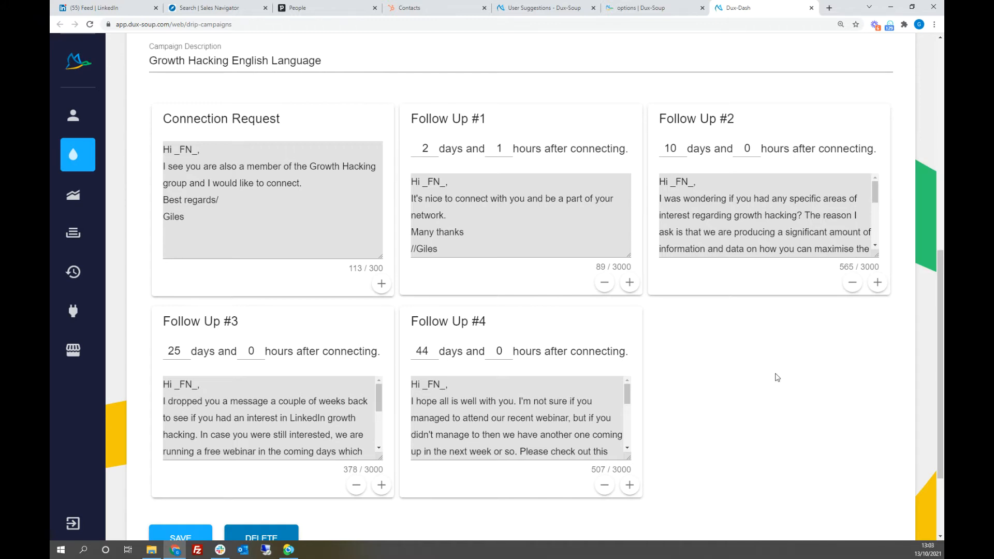
click(181, 214)
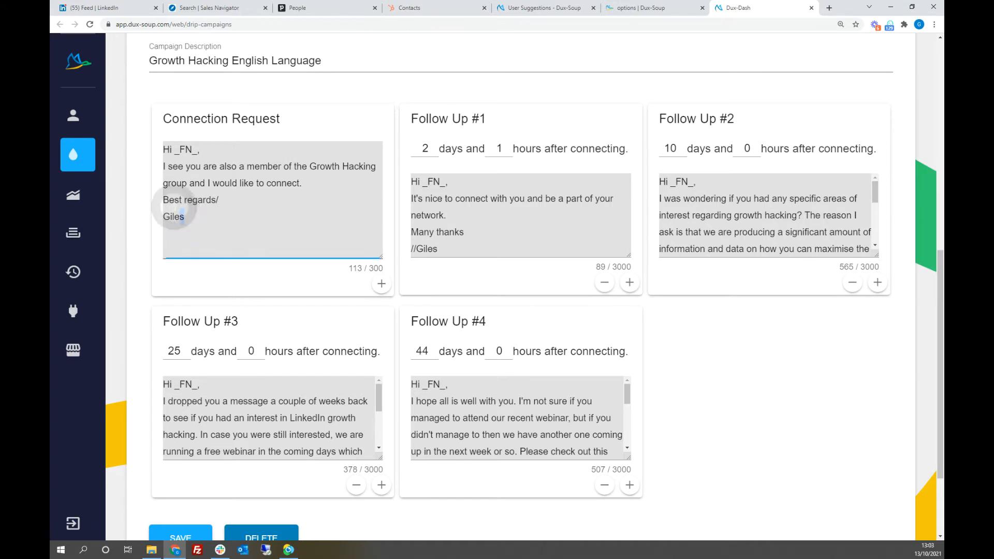
drag(174, 208, 165, 202)
click(452, 242)
drag(452, 246, 412, 181)
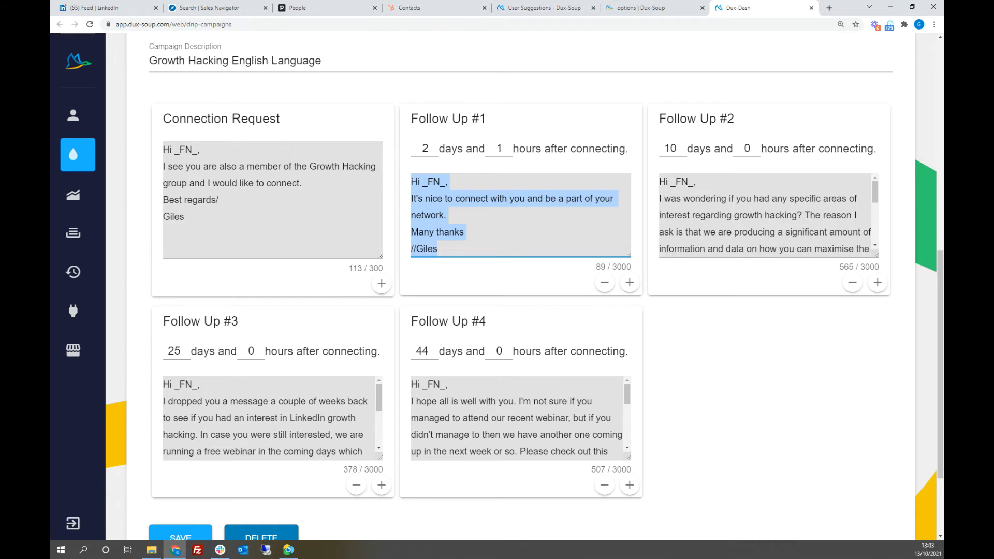
click(488, 245)
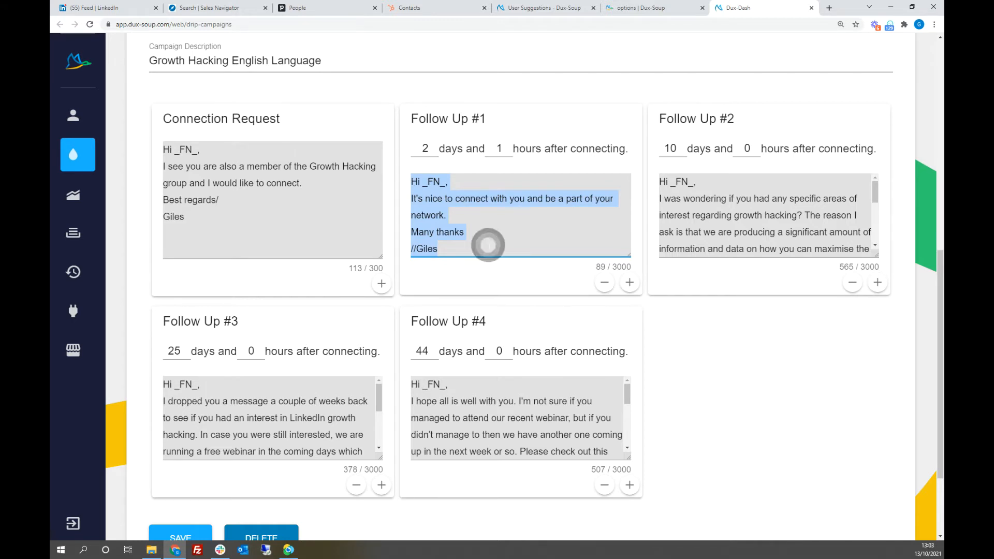
click(478, 235)
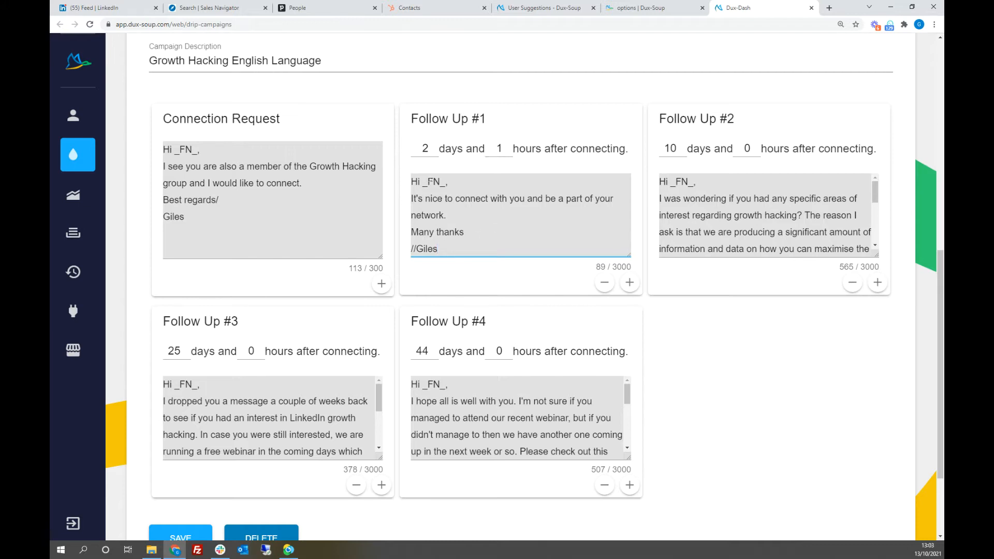
double_click(432, 150)
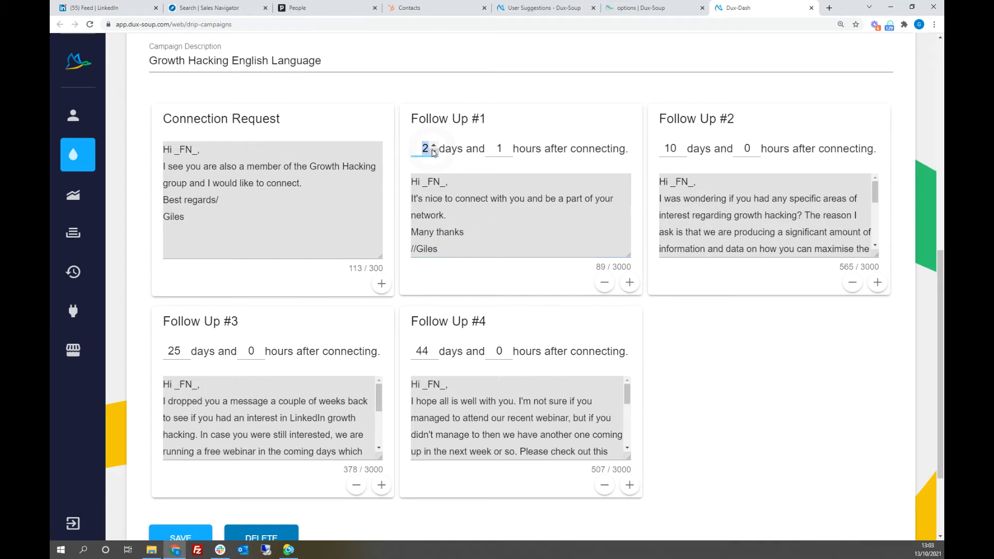
click(489, 149)
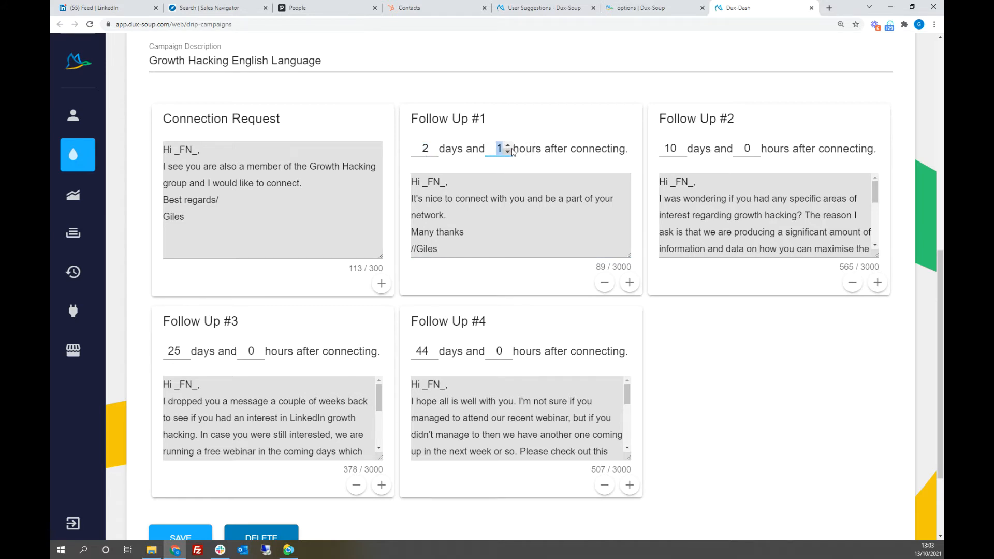
click(510, 168)
click(752, 402)
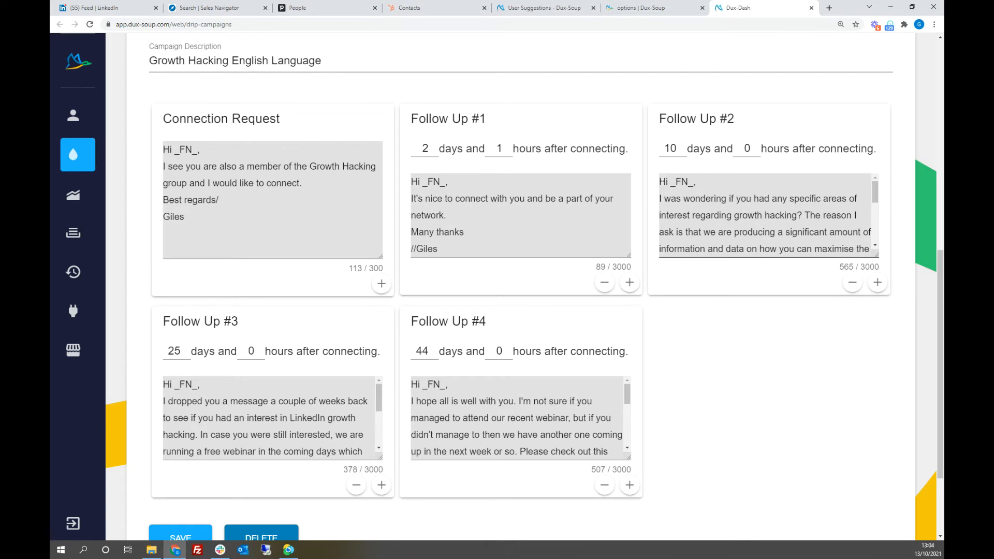
Step: Examine the Follow Up #2 message and delay, the character limits of the messages, and the Follow Up #4 text
drag(659, 181, 694, 233)
click(670, 151)
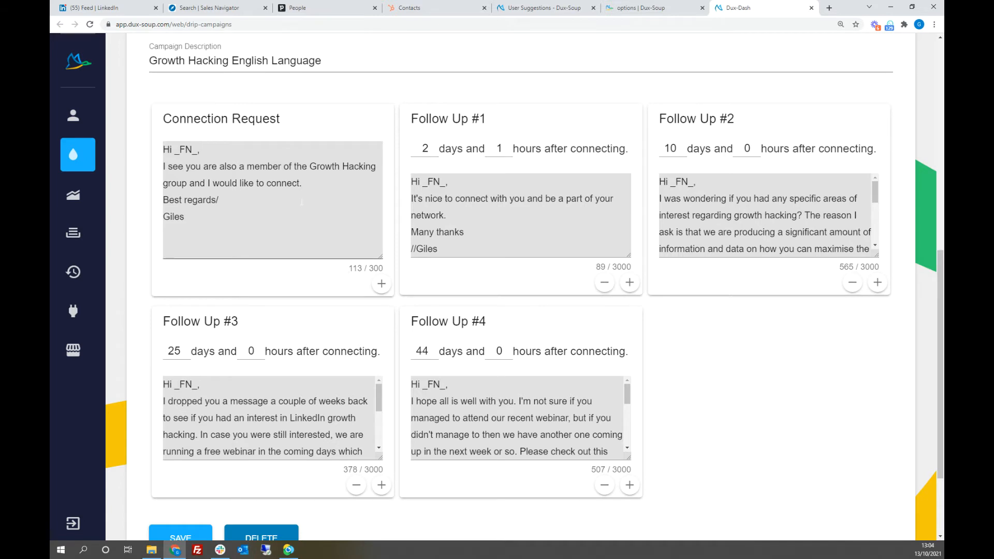
drag(347, 269, 386, 272)
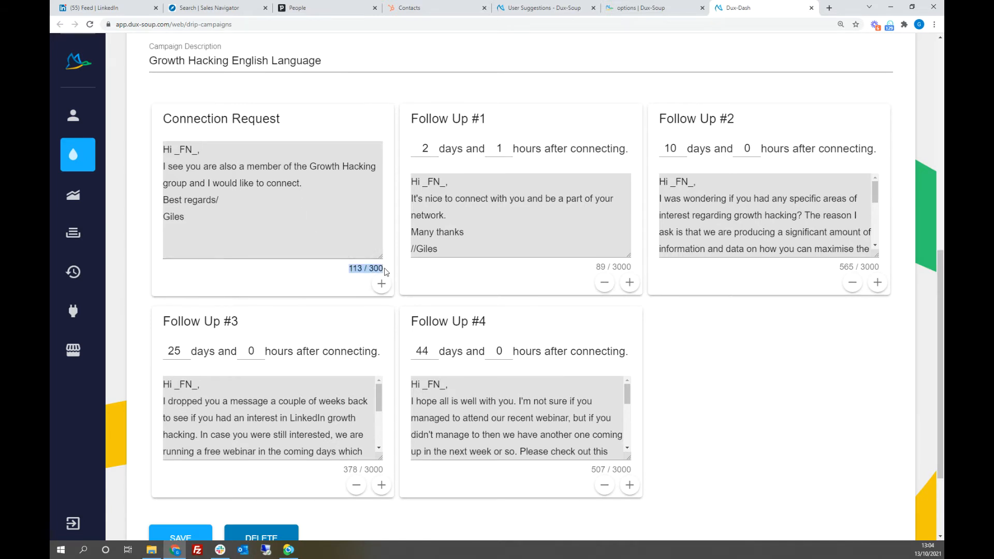
click(253, 223)
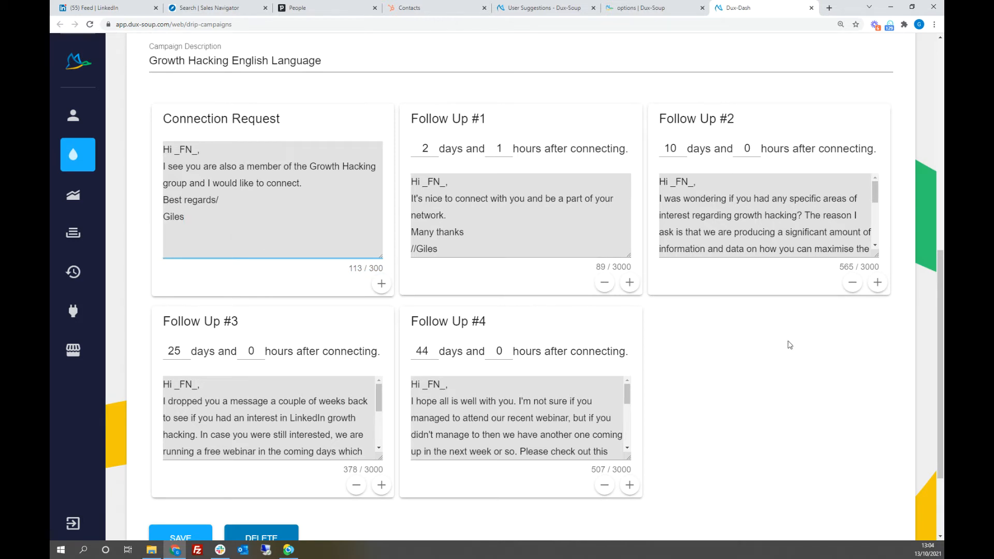
drag(836, 271, 882, 270)
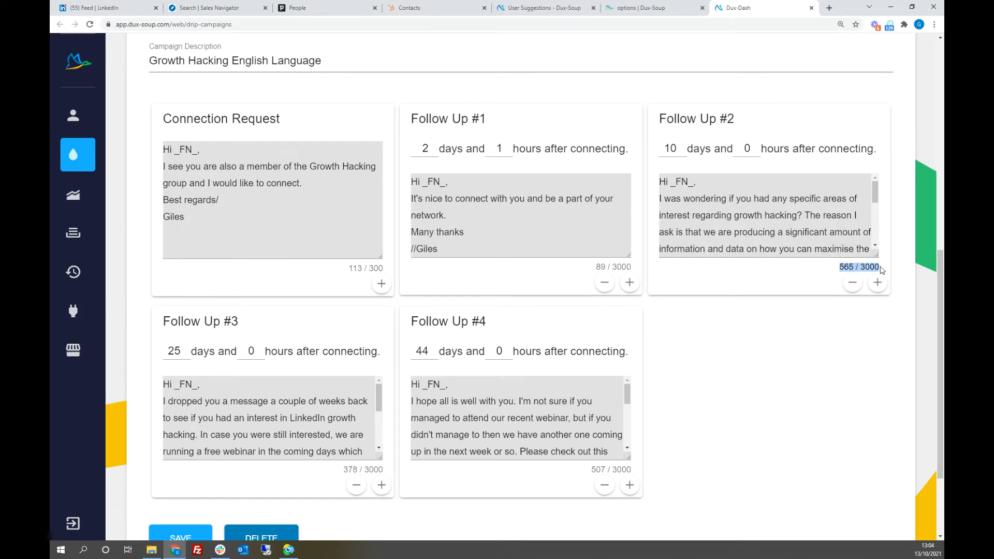
click(851, 360)
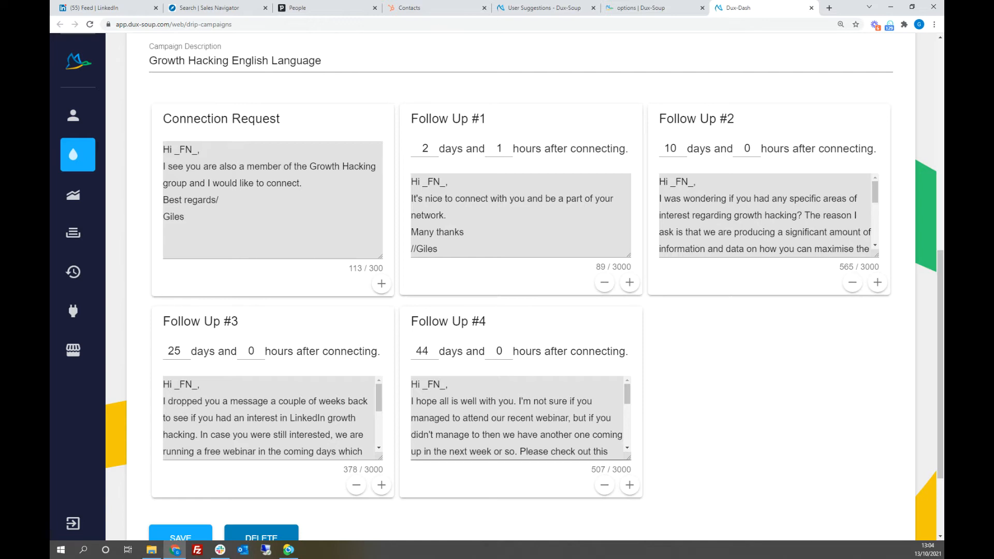
scroll(567, 415, down, 5)
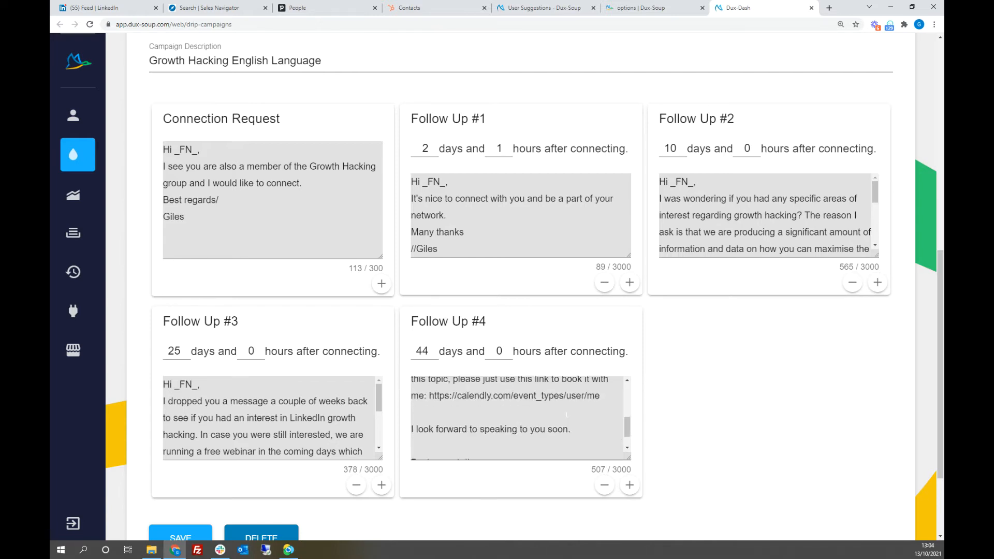
Step: Read to the end of the Follow Up #4 message and return to the list of drip campaigns
scroll(567, 412, down, 5)
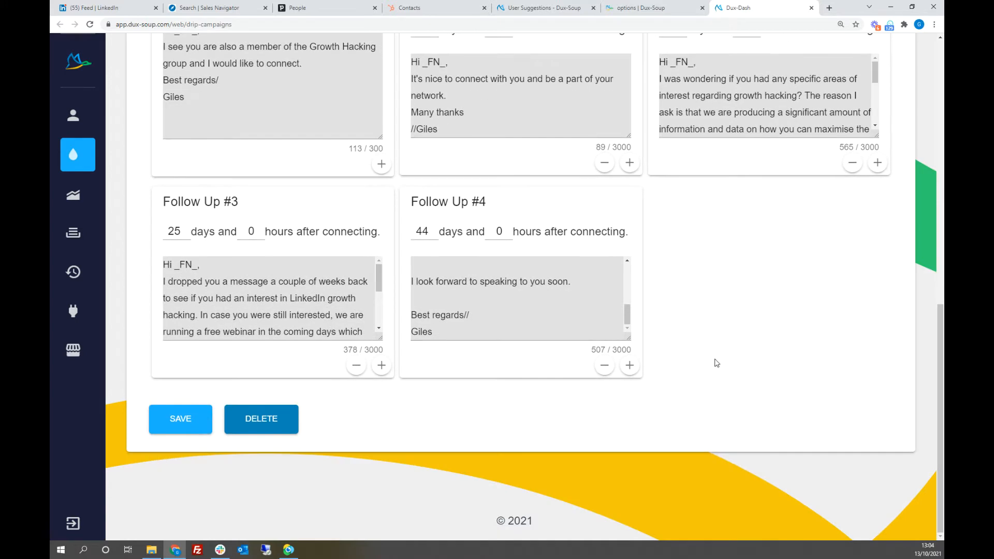
scroll(712, 350, up, 1)
scroll(518, 345, up, 8)
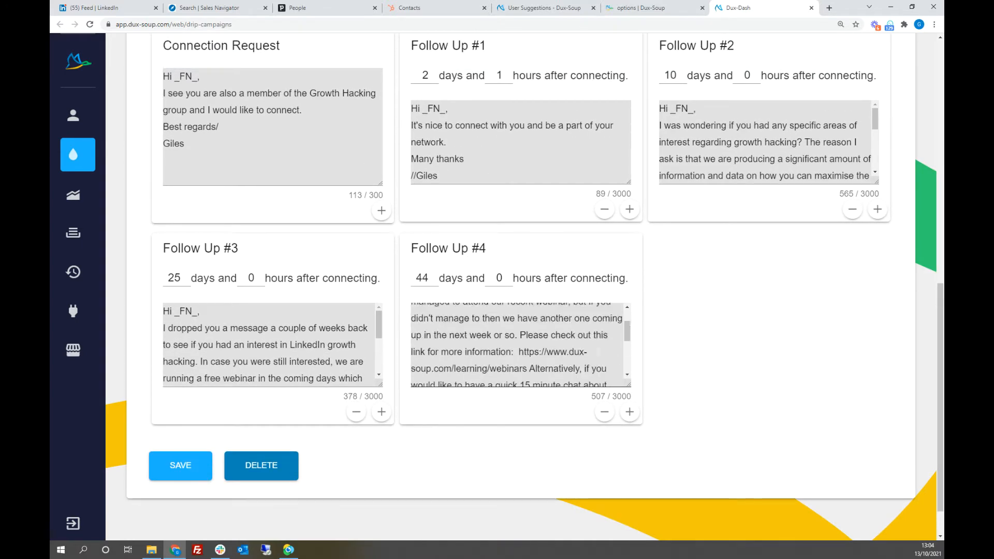
click(749, 352)
scroll(750, 355, up, 1)
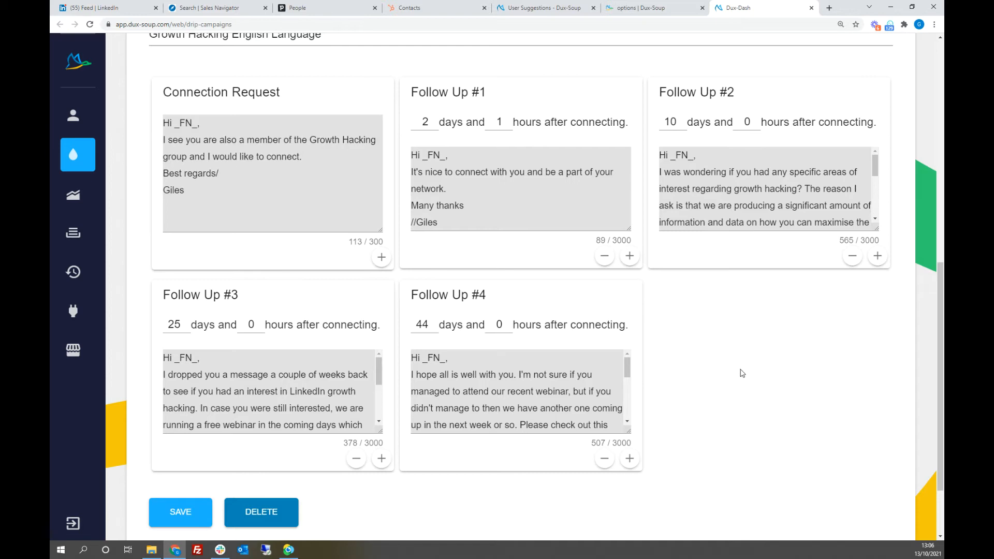
scroll(741, 390, up, 10)
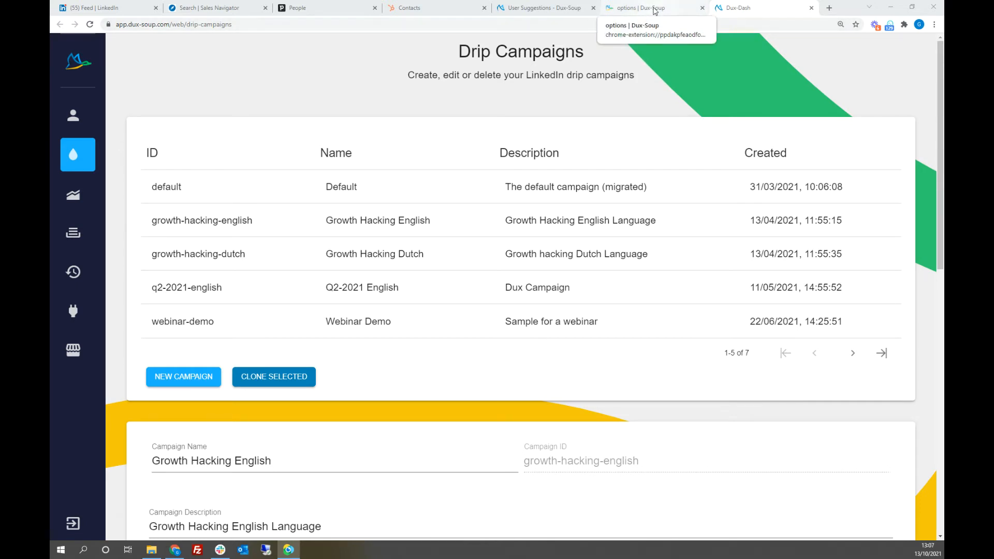
Step: Open the Dux-Soup options and look over the automated actions, exclusions and Automated Follow-Up Messages section
click(889, 25)
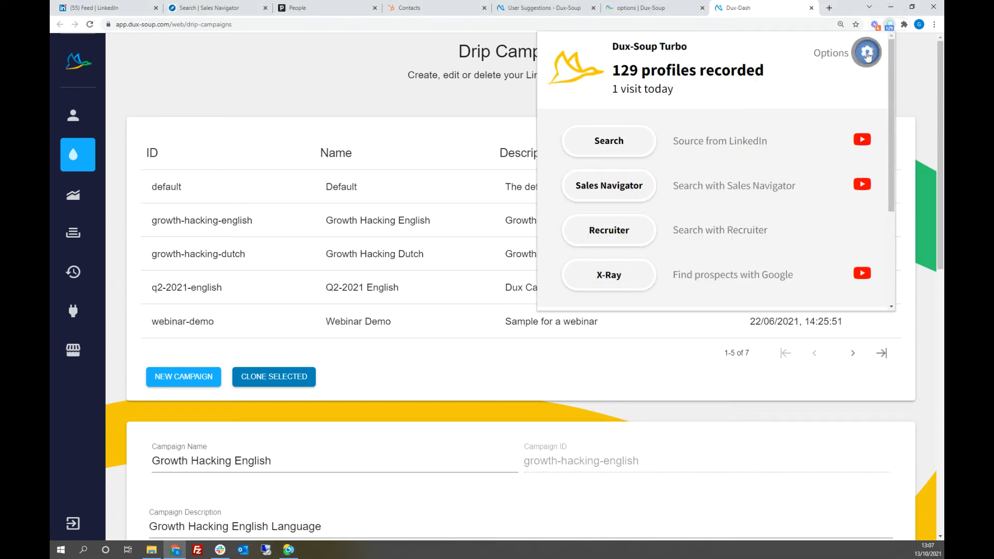
click(868, 53)
scroll(851, 157, up, 3)
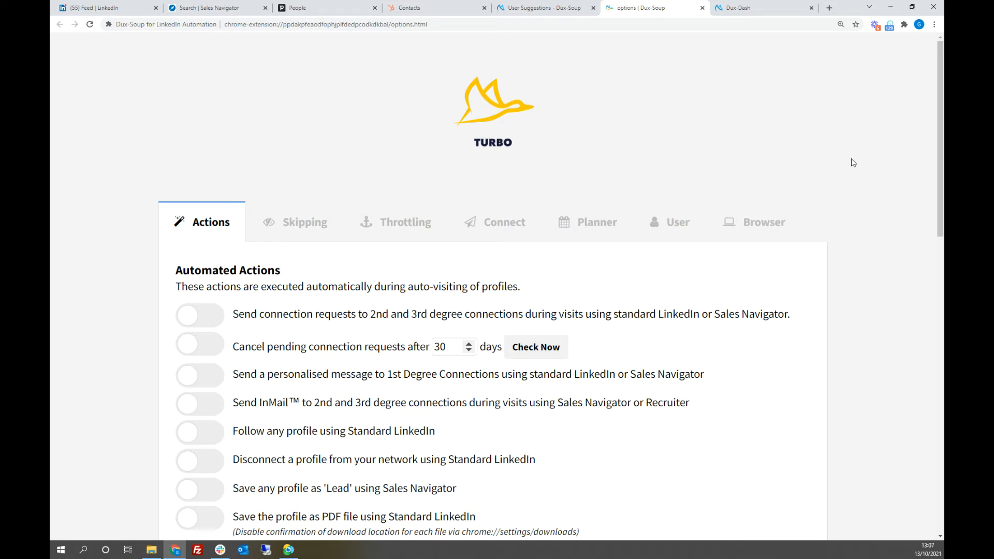
click(867, 197)
scroll(869, 202, down, 7)
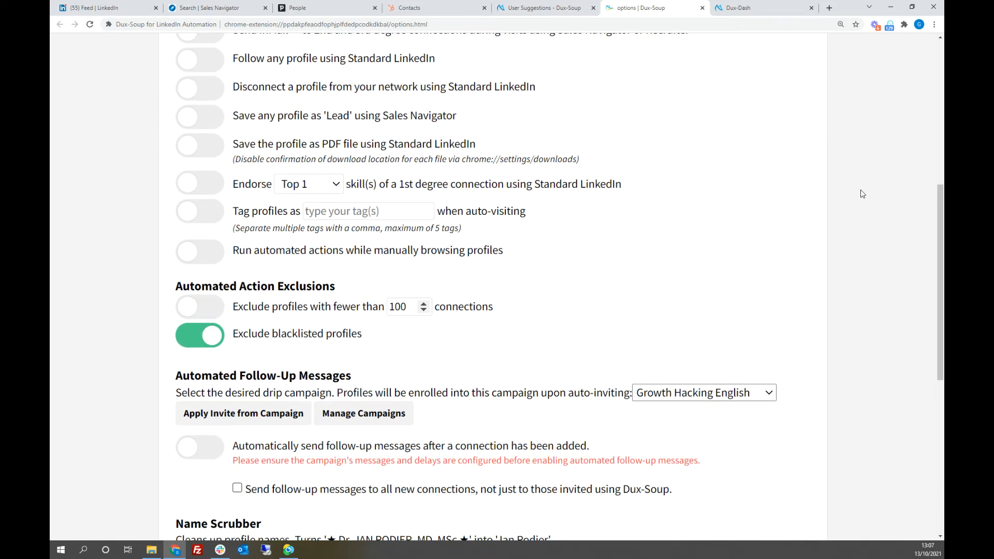
scroll(862, 194, down, 1)
scroll(862, 194, down, 1)
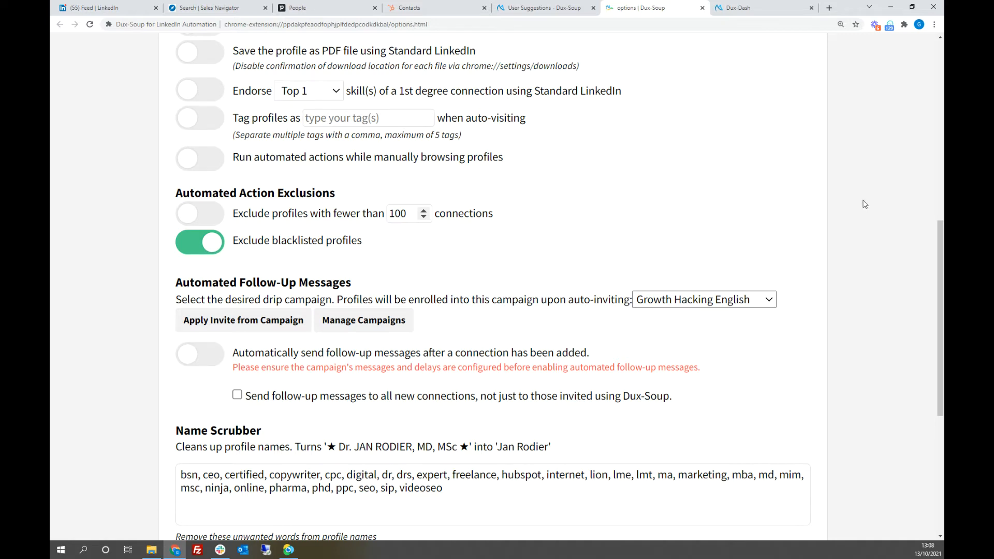
scroll(865, 205, up, 8)
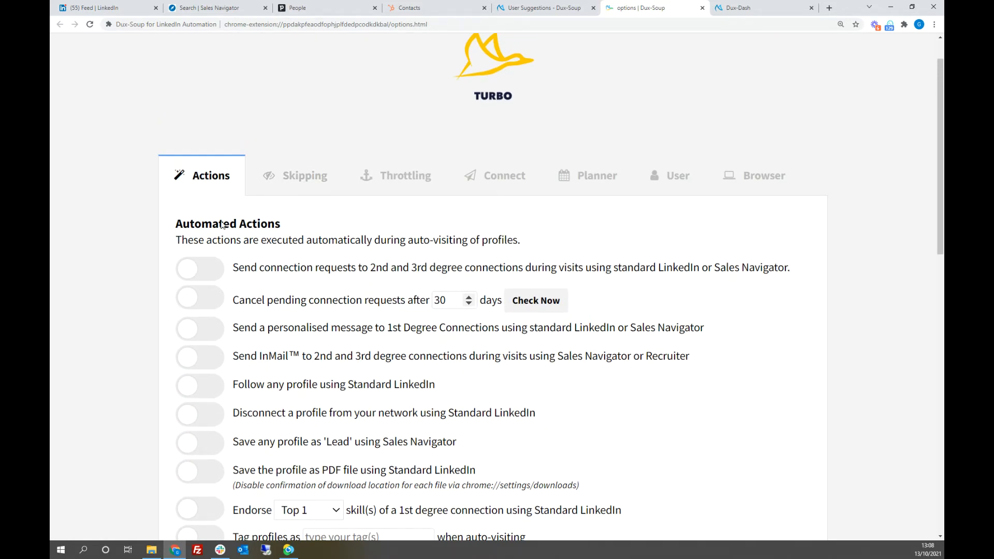
scroll(885, 295, down, 7)
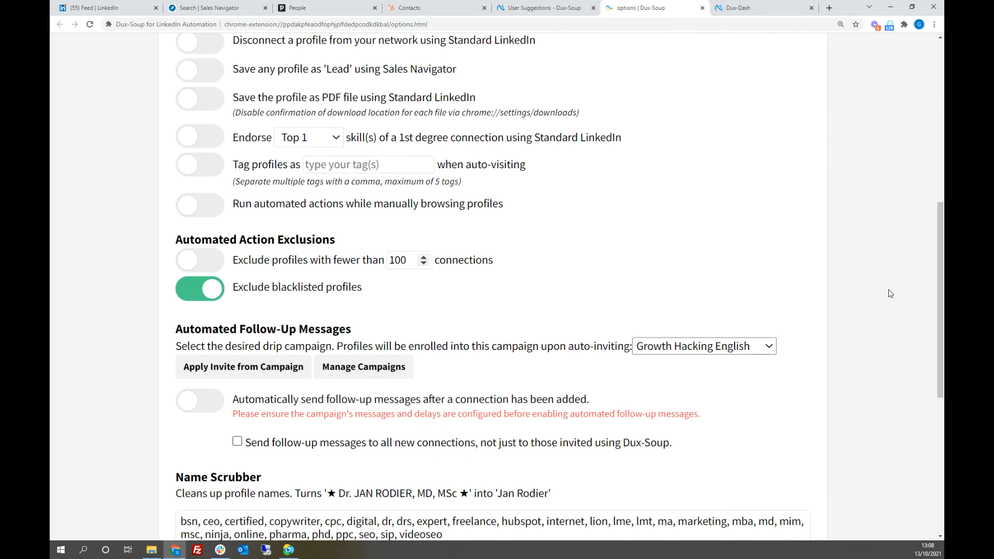
Step: Select the Growth Hacking English drip campaign, apply its invite to the connection request settings, and check the personalised message
click(770, 351)
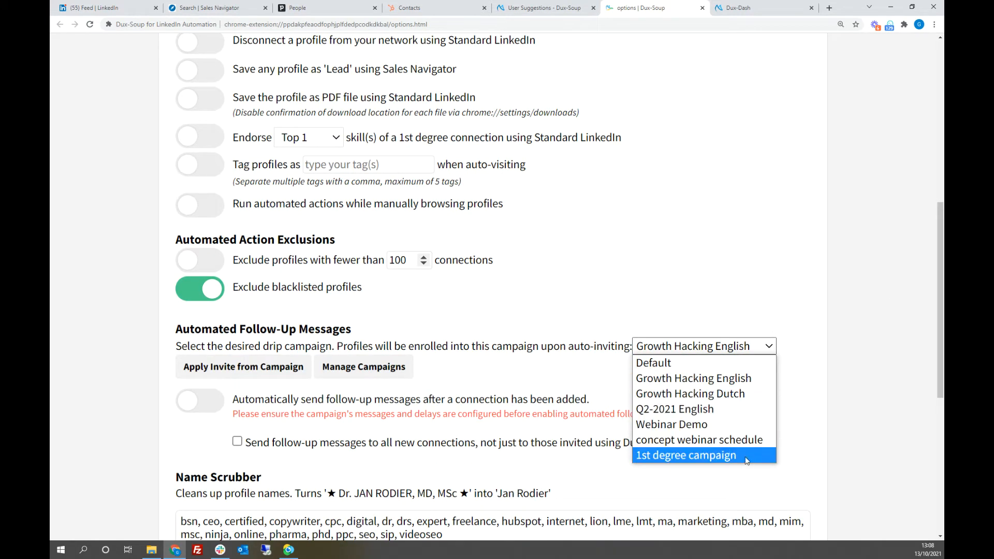
click(686, 381)
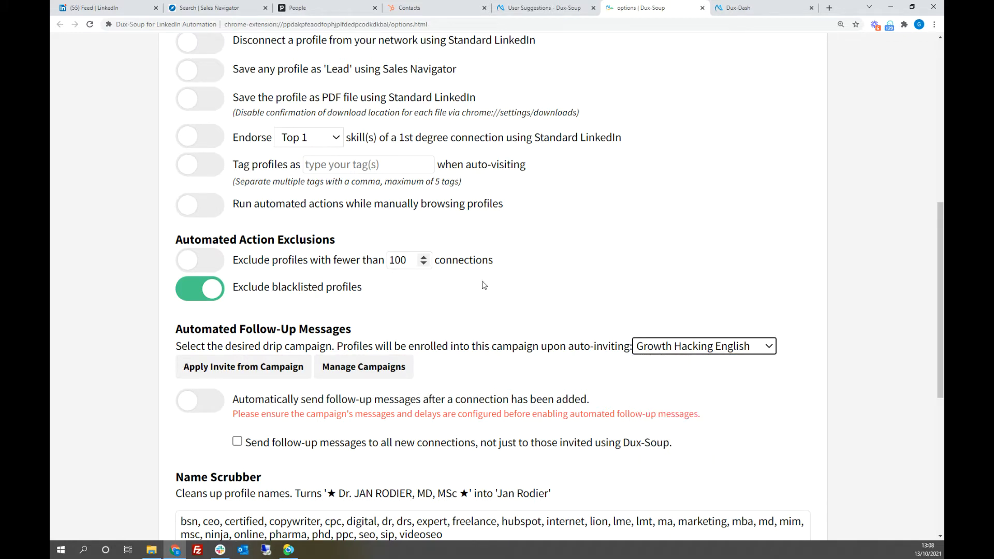
click(226, 368)
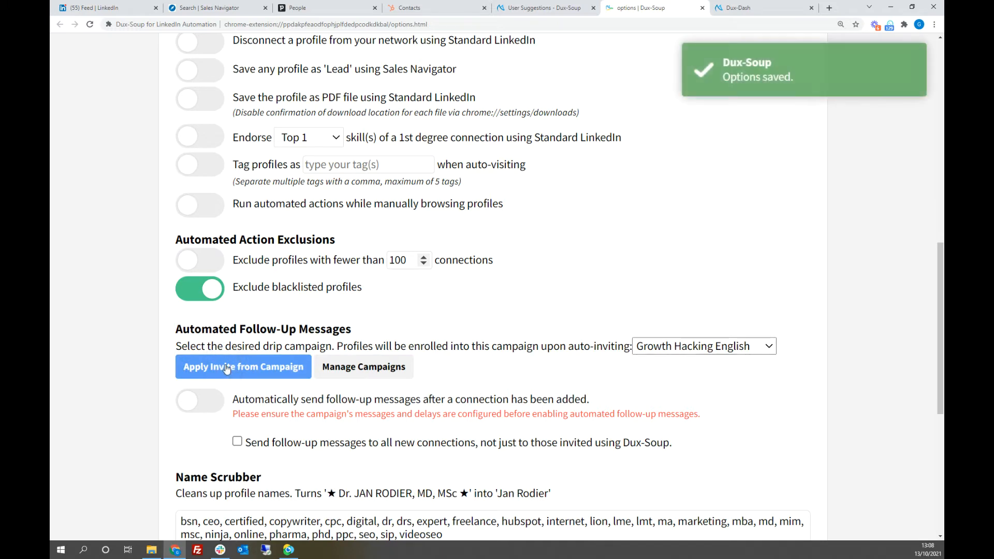
scroll(134, 179, up, 8)
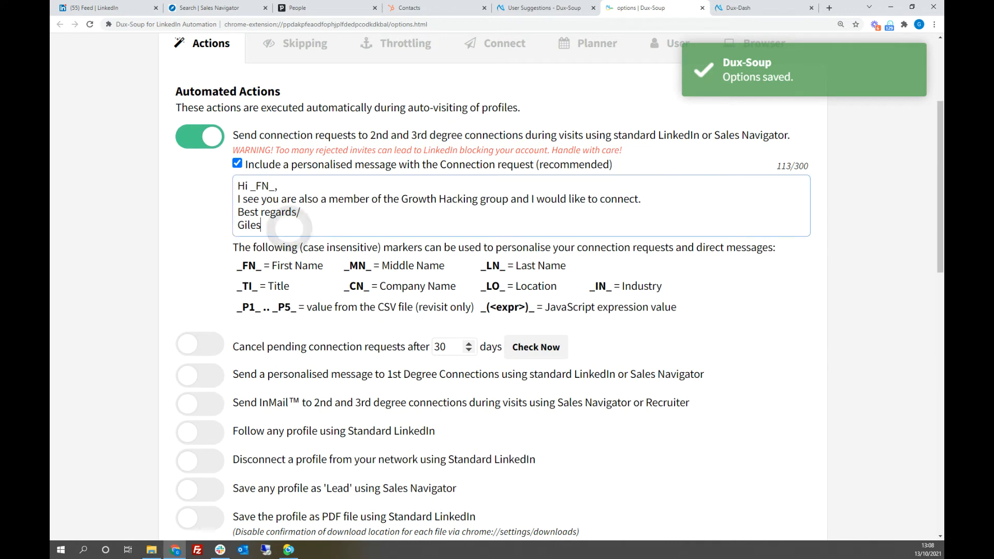
drag(262, 225, 236, 182)
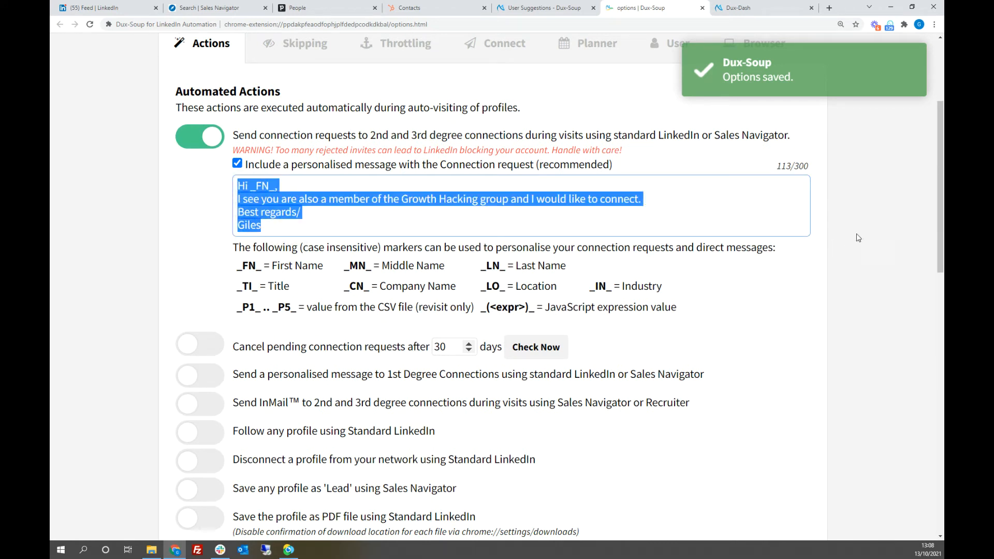
click(870, 225)
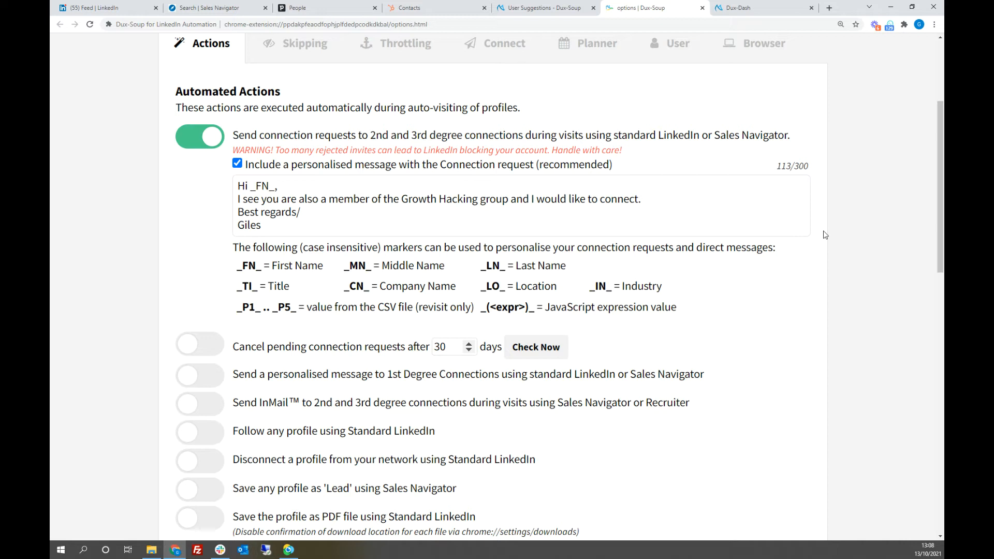
Step: Switch to LinkedIn, rerun the recent search for "IT test" and restrict the results to People
click(123, 12)
click(156, 52)
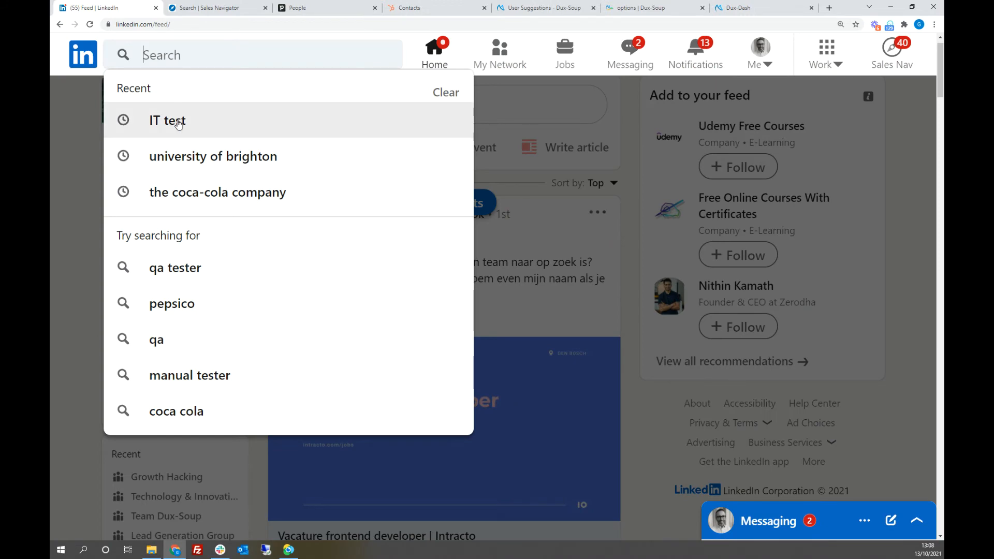
click(178, 122)
click(177, 55)
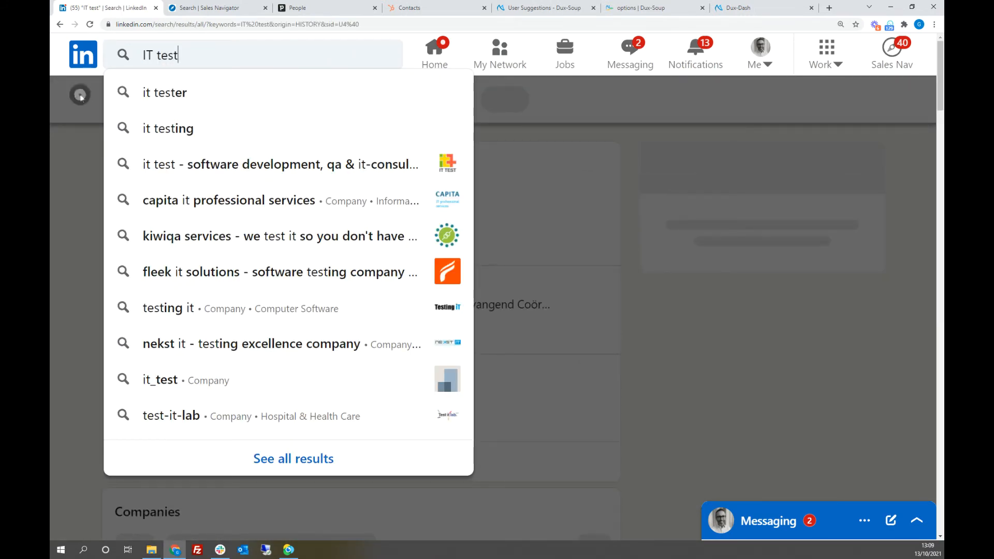
click(82, 99)
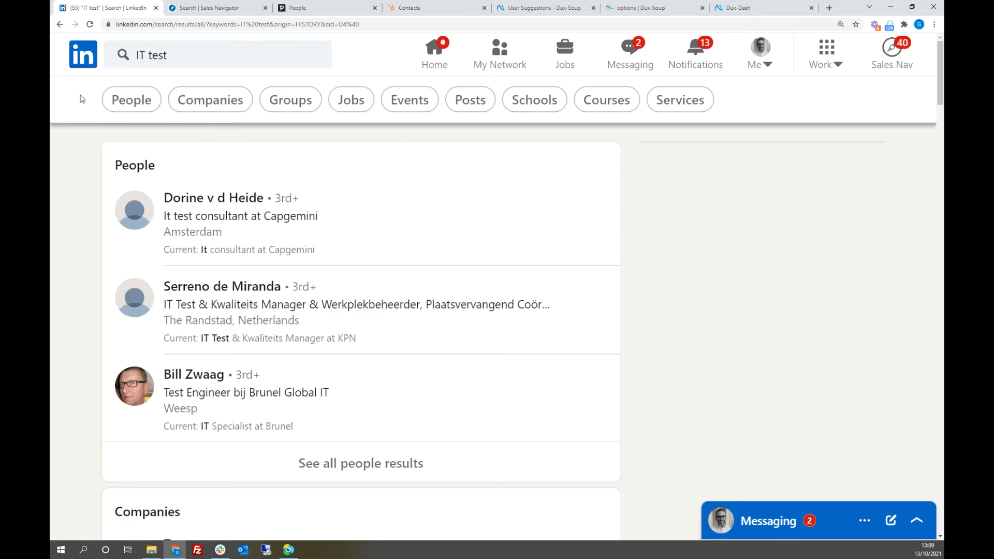
click(132, 101)
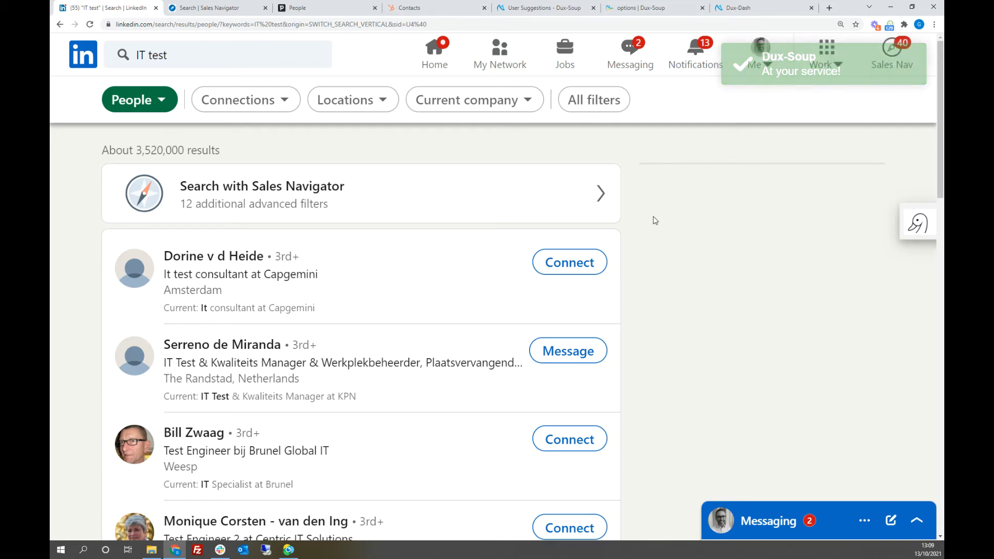
Step: Look through the people results and expand Dux-Soup Tricks to show the campaign enrolment of each profile
scroll(655, 221, down, 5)
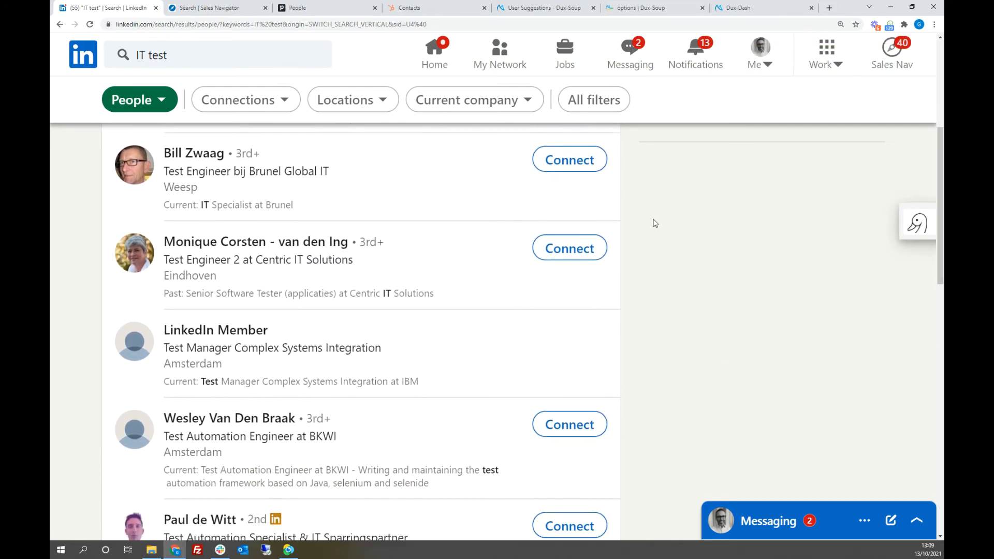
scroll(655, 223, up, 5)
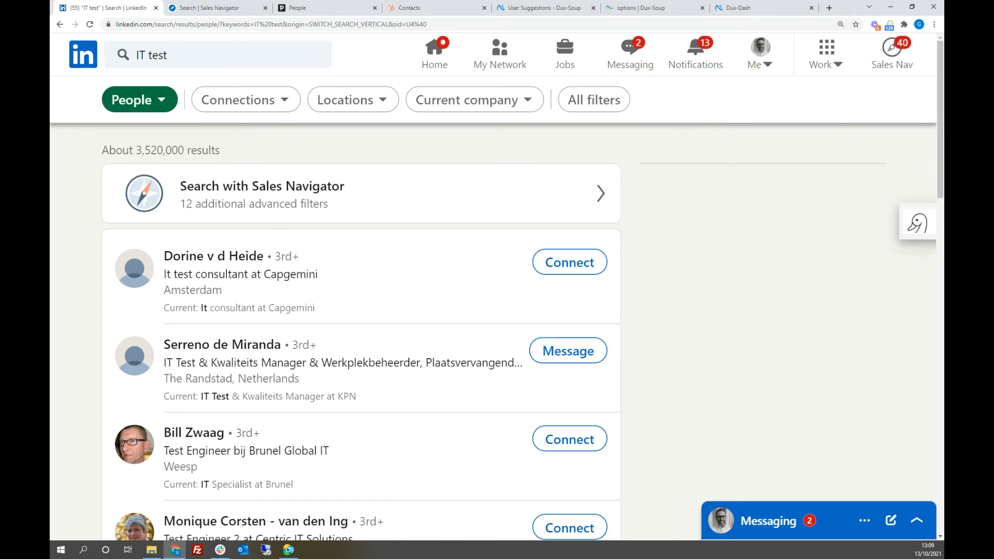
click(918, 226)
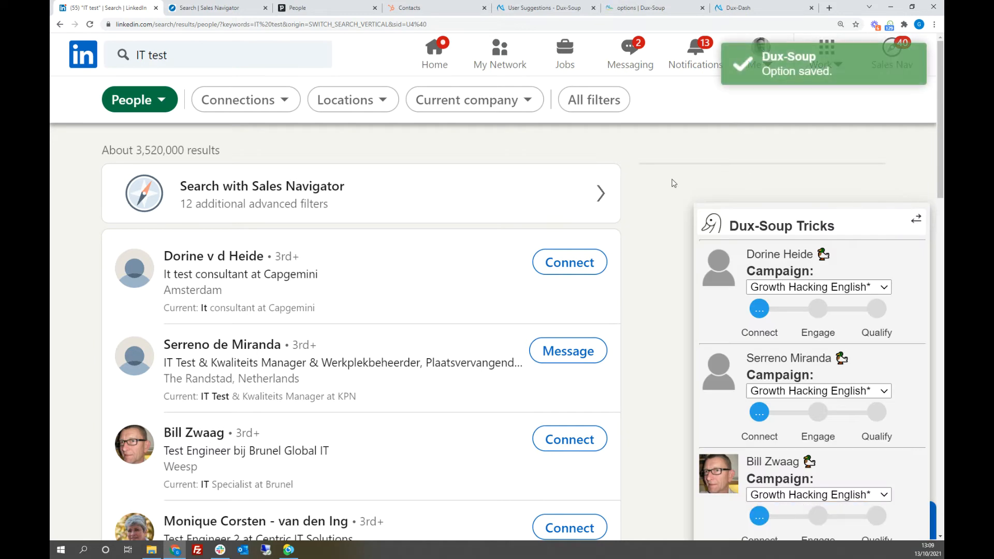
scroll(670, 187, down, 2)
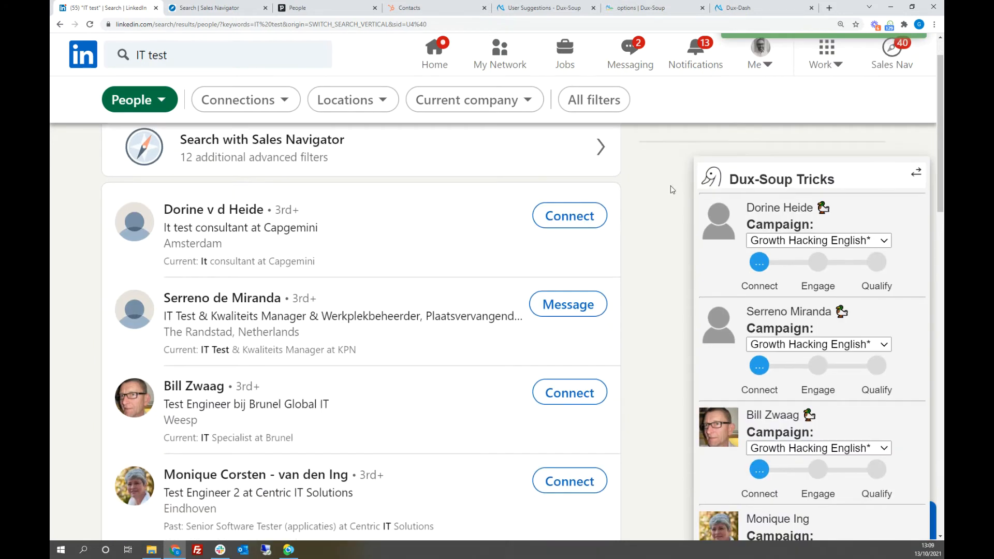
scroll(671, 188, down, 1)
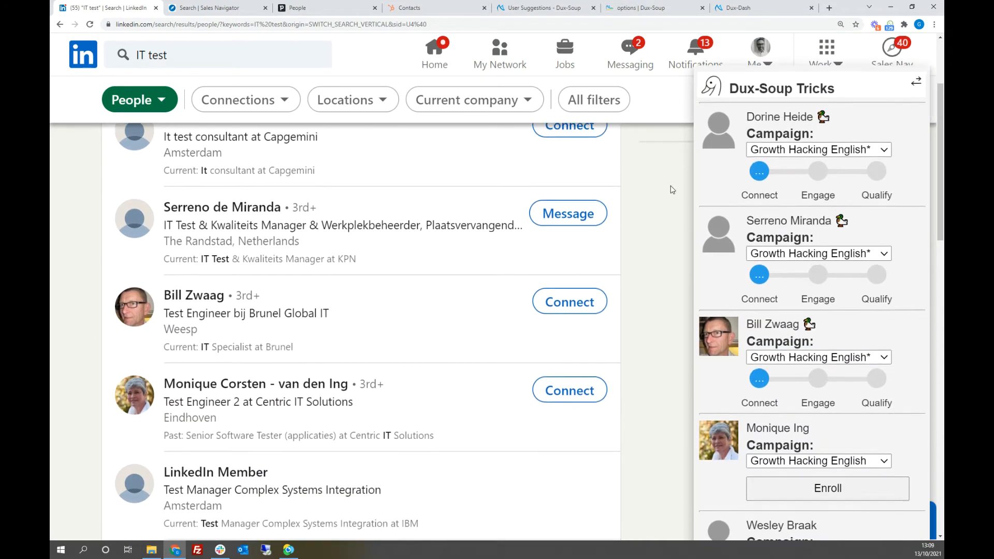
Step: Check the available campaigns for the first listed profile and set its campaign to Webinar Demo
click(885, 149)
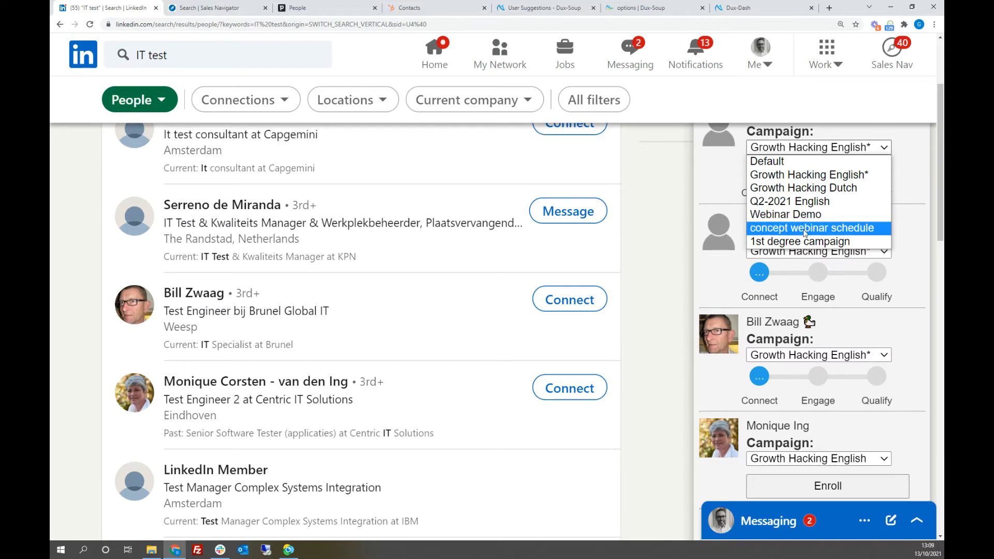
click(647, 193)
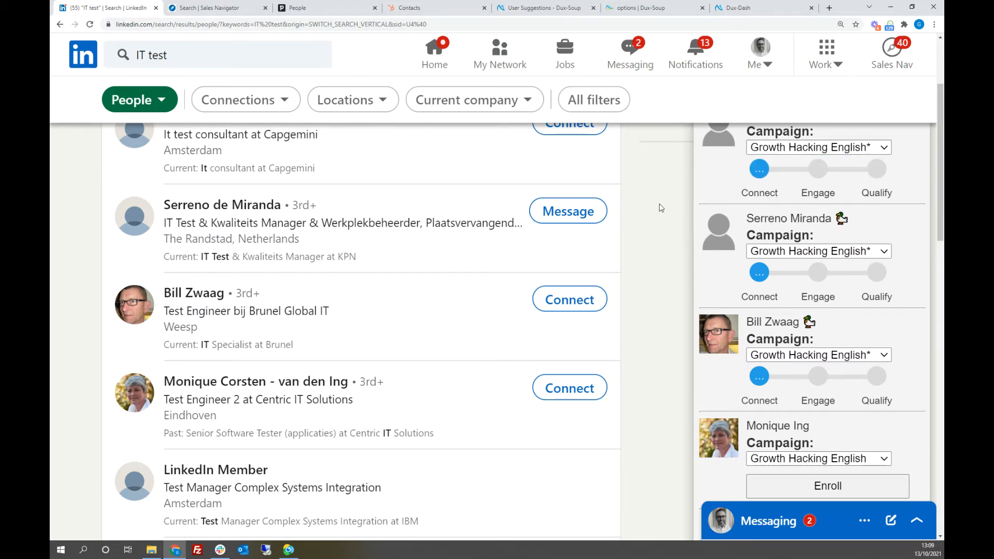
scroll(658, 230, up, 2)
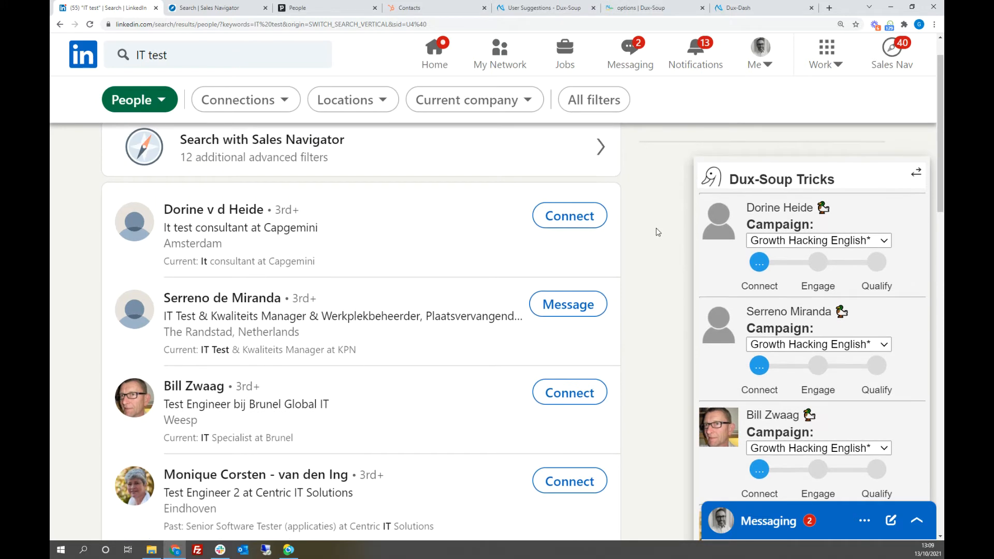
click(819, 241)
click(795, 304)
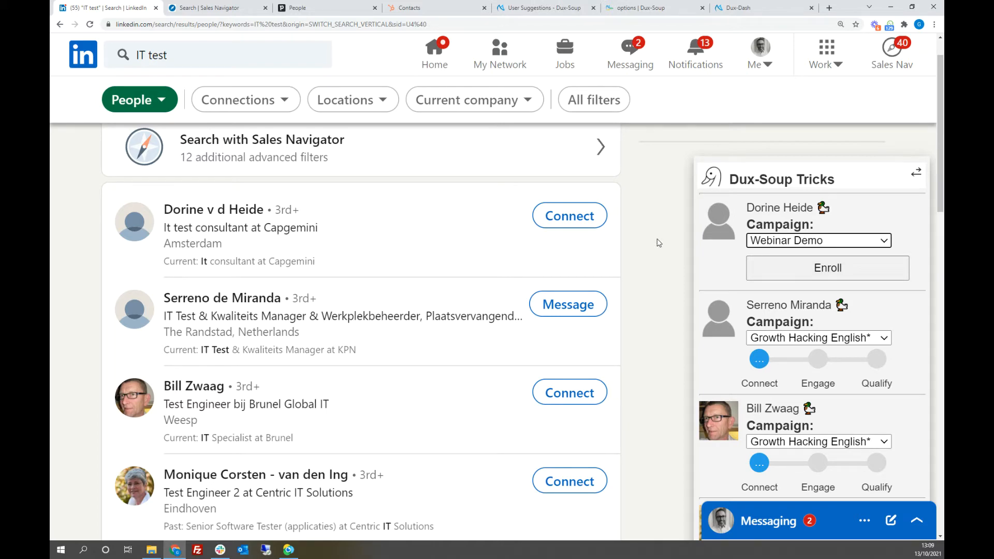
Step: Review the campaign choices for the remaining profiles in Dux-Soup Tricks, and switch to the Sales Navigator lead results
scroll(659, 240, down, 2)
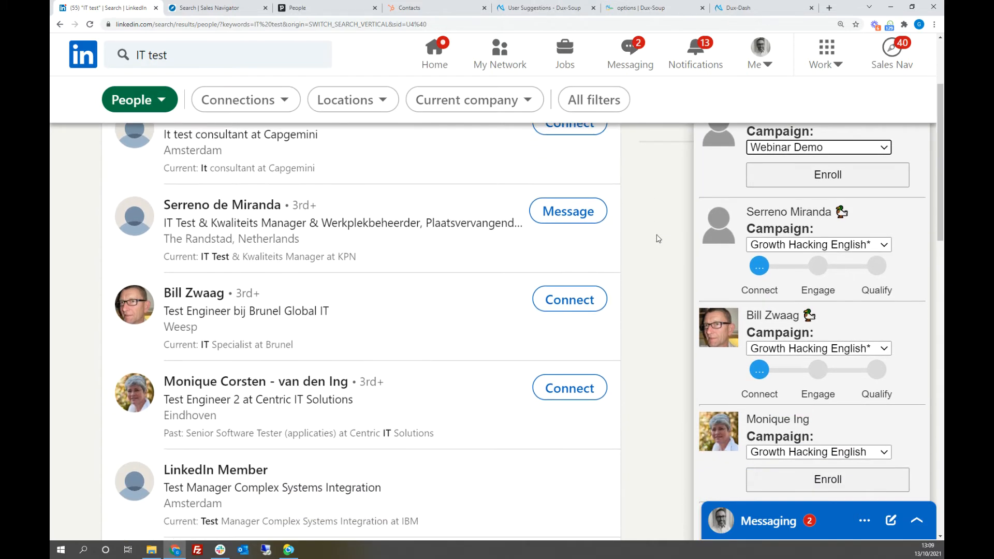
scroll(659, 238, down, 5)
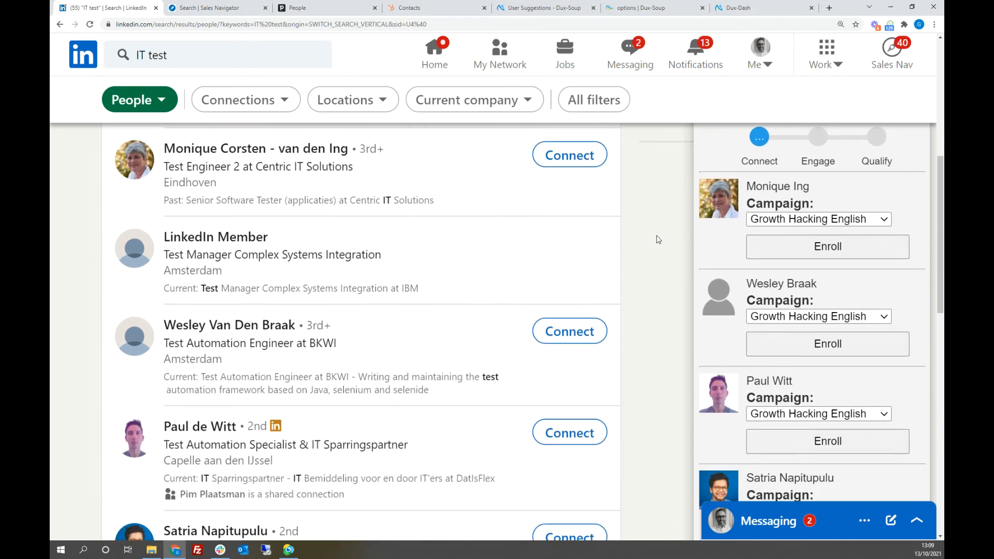
scroll(660, 239, down, 4)
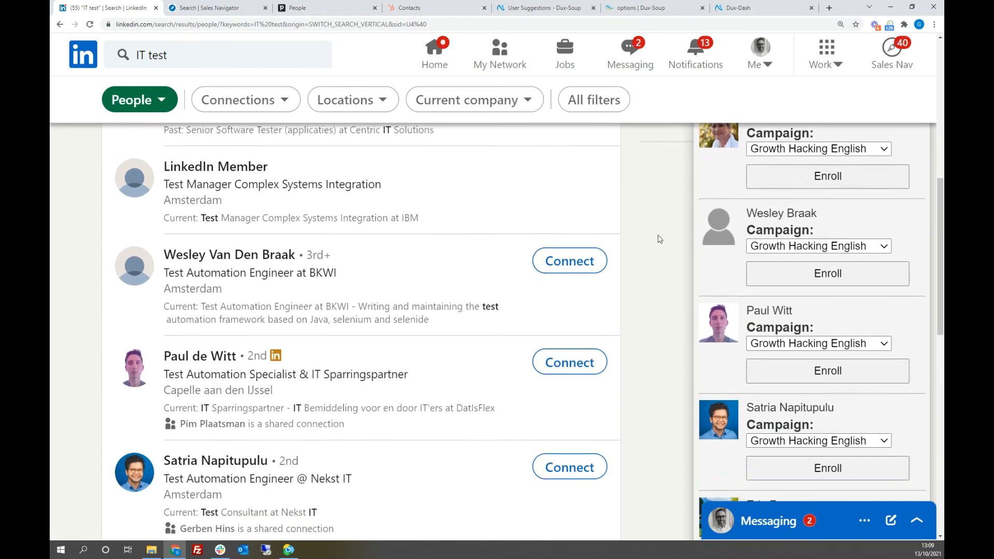
click(857, 233)
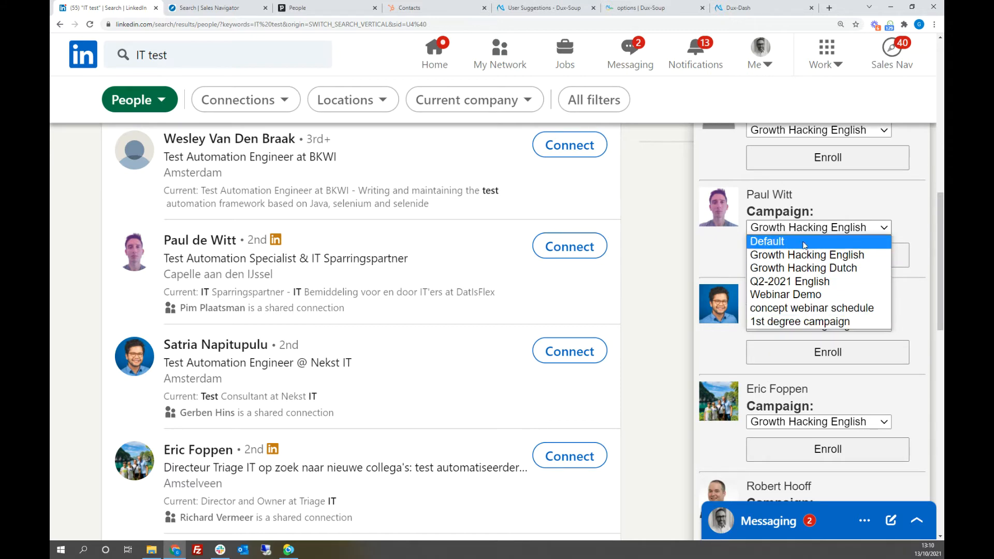
click(676, 233)
scroll(672, 224, up, 5)
scroll(672, 225, up, 5)
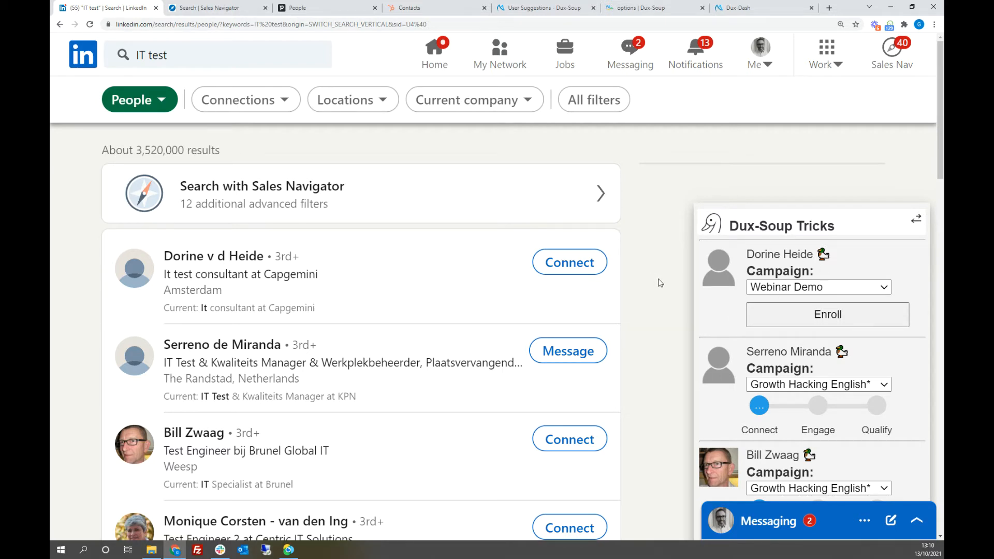
click(210, 9)
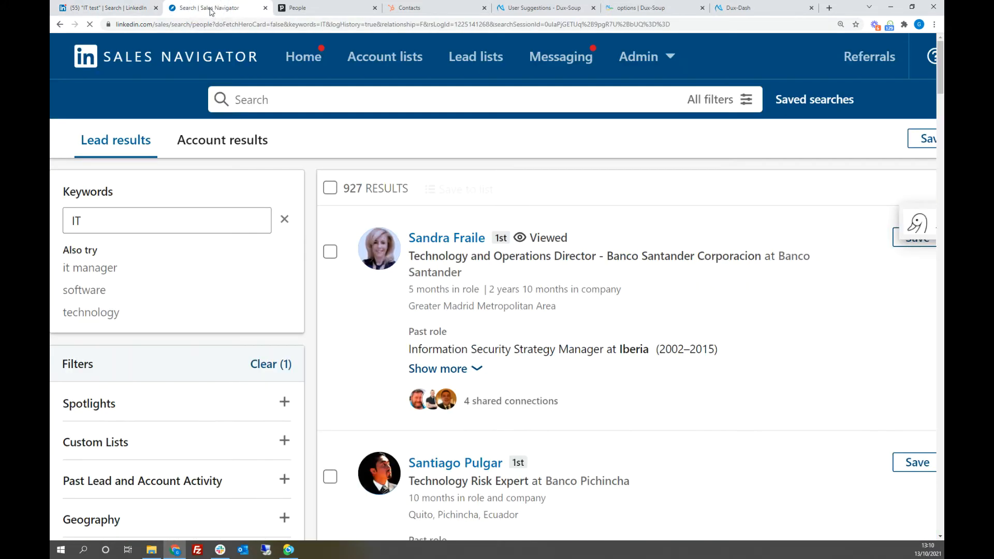
Step: Remove the 1st Degree Connections filter from the lead results, and expand Dux-Soup Tricks to check the campaigns offered for the first lead
scroll(233, 362, down, 3)
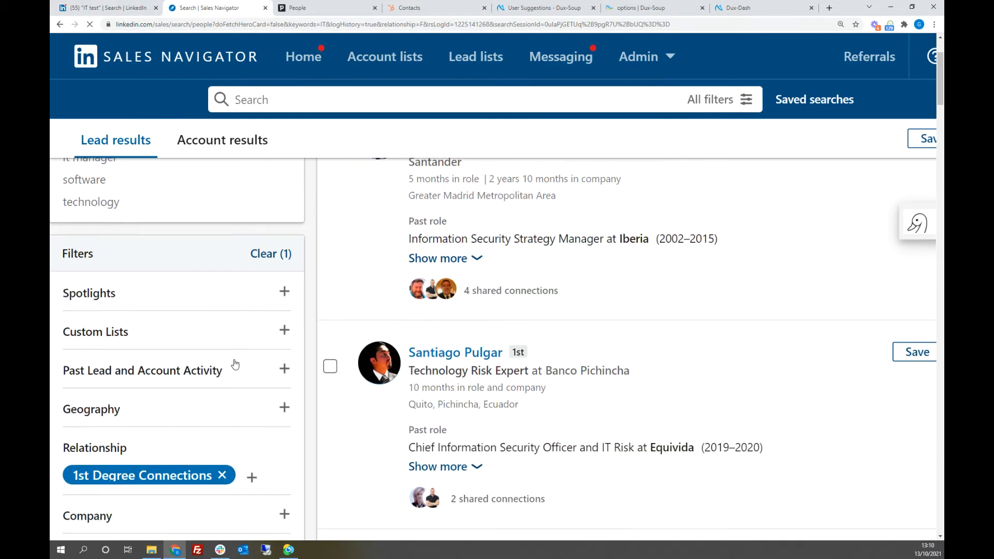
click(231, 450)
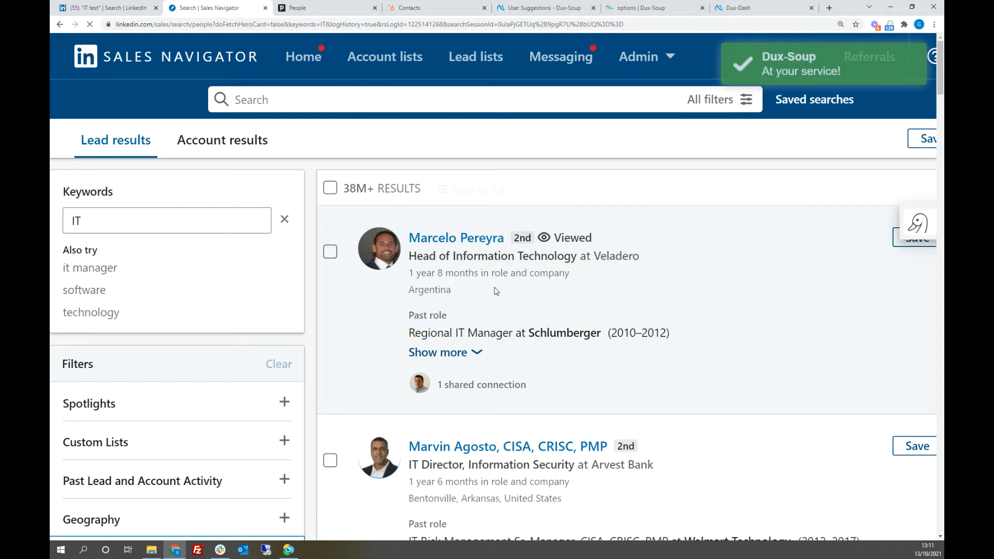
click(918, 223)
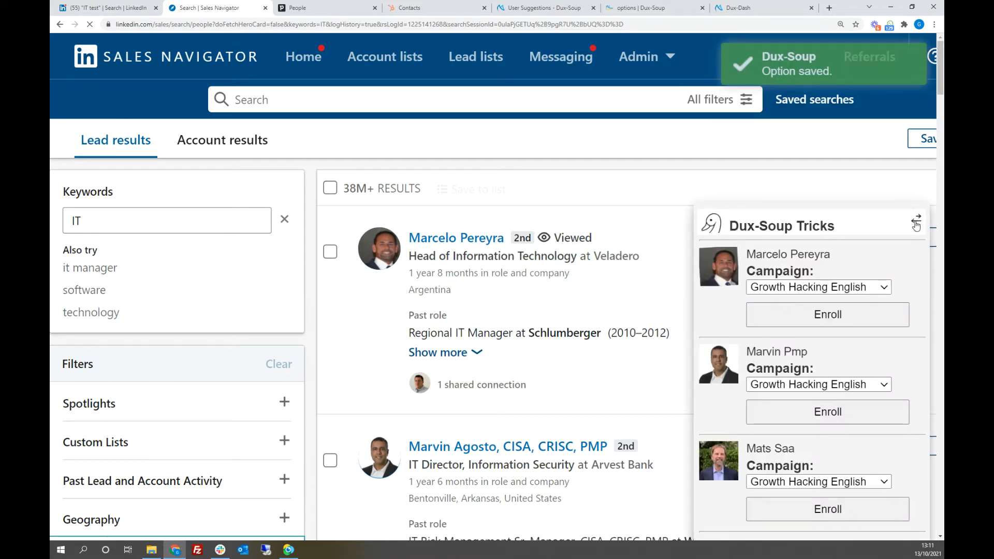
click(857, 288)
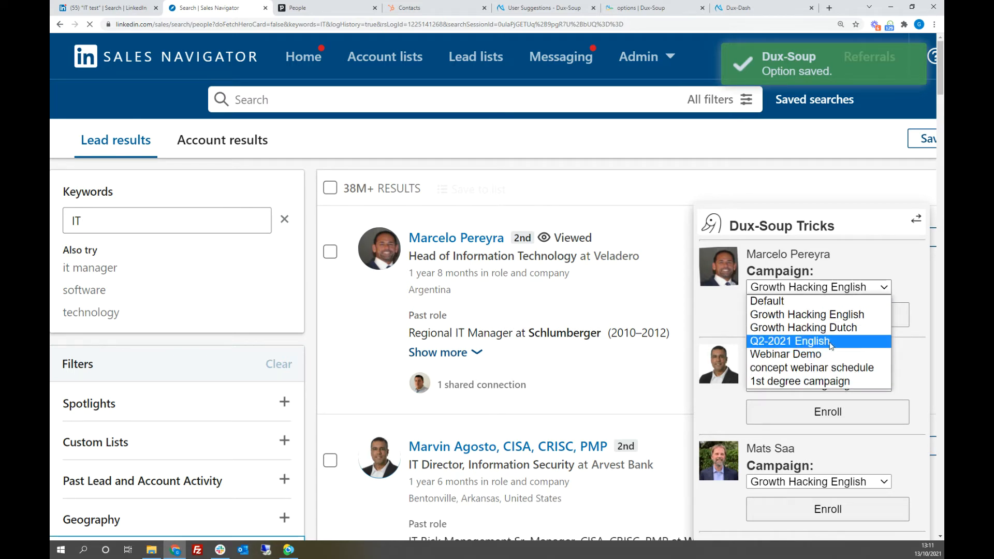
click(682, 270)
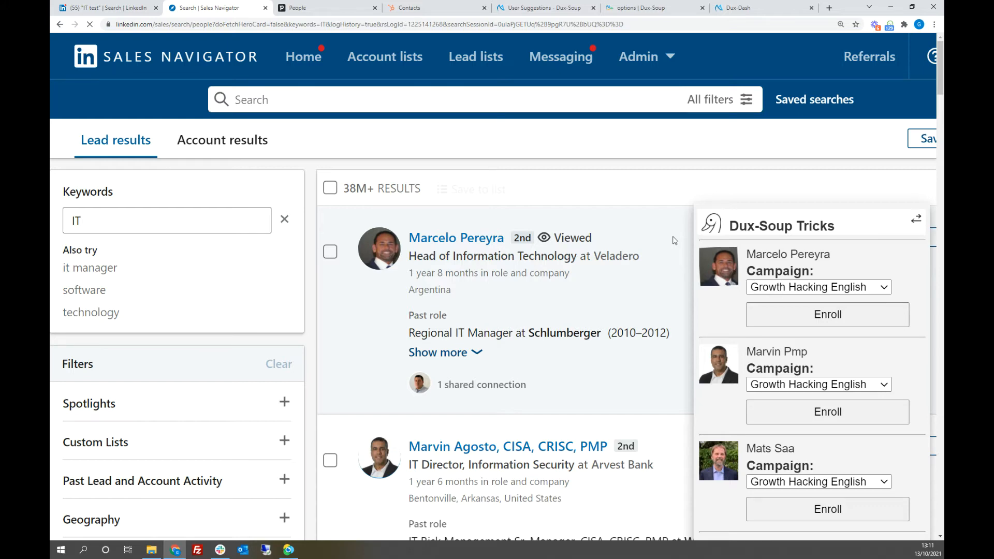
Step: Check the Visit & Connect action and its custom invitation message in the Dux-Soup extension
click(890, 25)
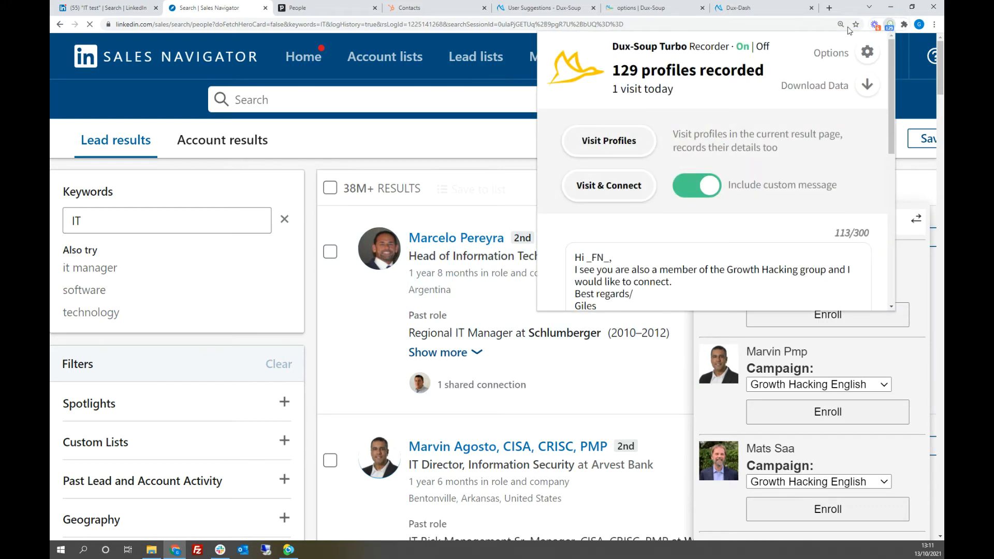
click(610, 188)
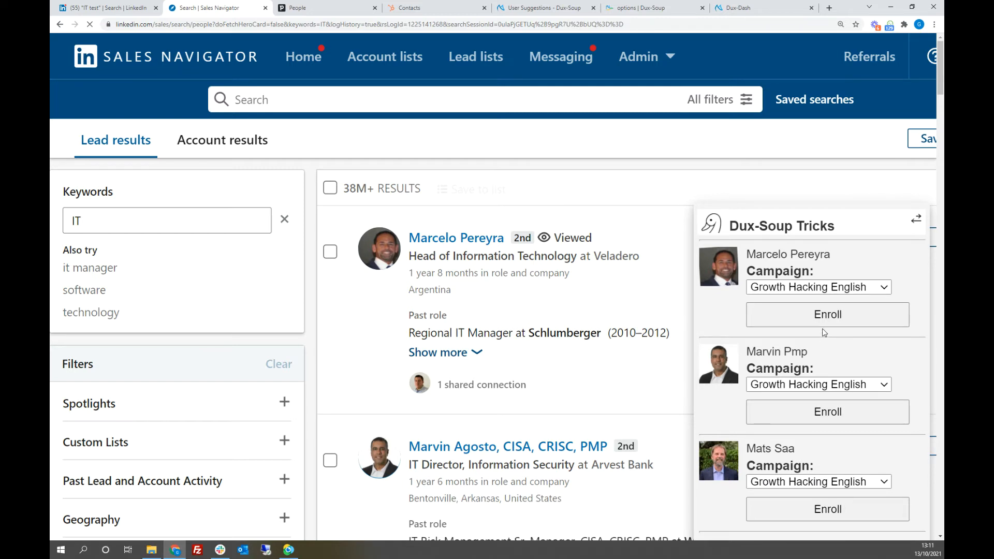
click(823, 322)
Step: Switch to the Dux-Soup options and review the Connect settings for Message Bridge and Remote Control
click(655, 9)
click(507, 57)
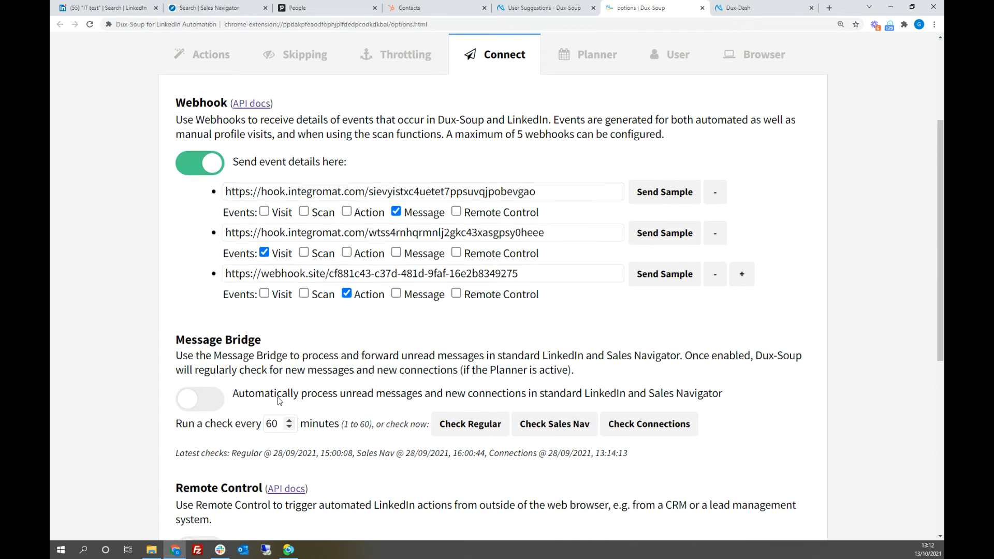
scroll(214, 402, down, 2)
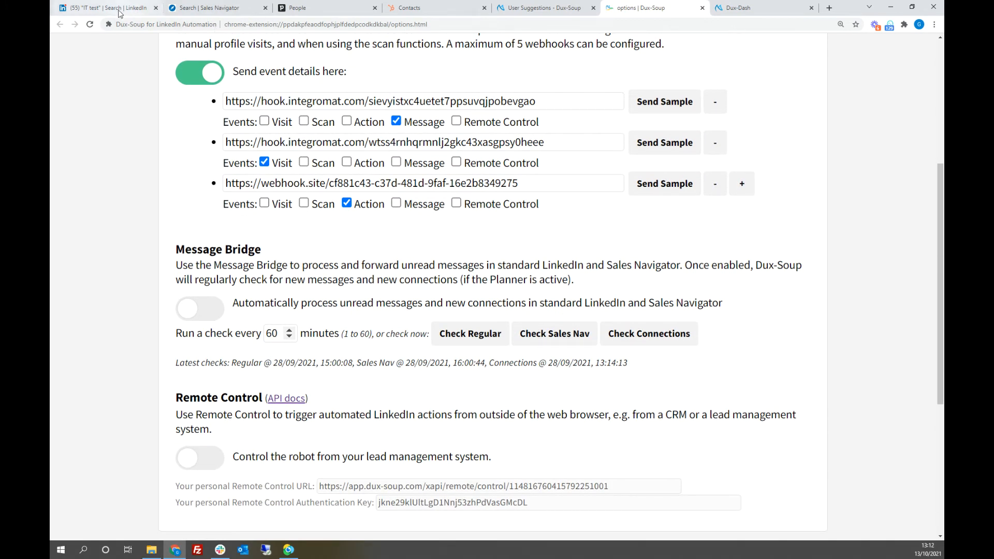
Step: In the Sales Navigator results, enrol the second lead in Webinar Demo and the third and fourth leads in Growth Hacking English
click(224, 9)
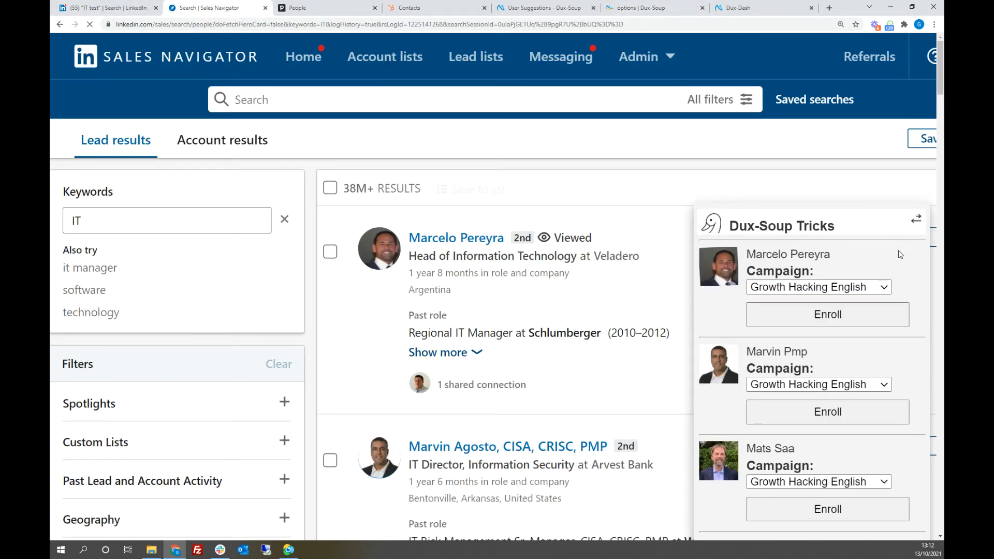
scroll(939, 250, down, 3)
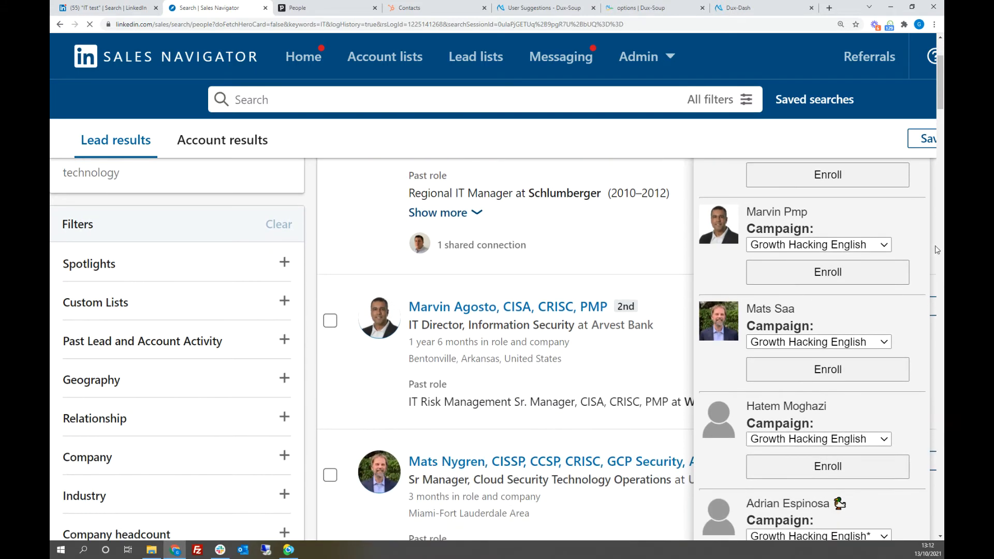
click(825, 245)
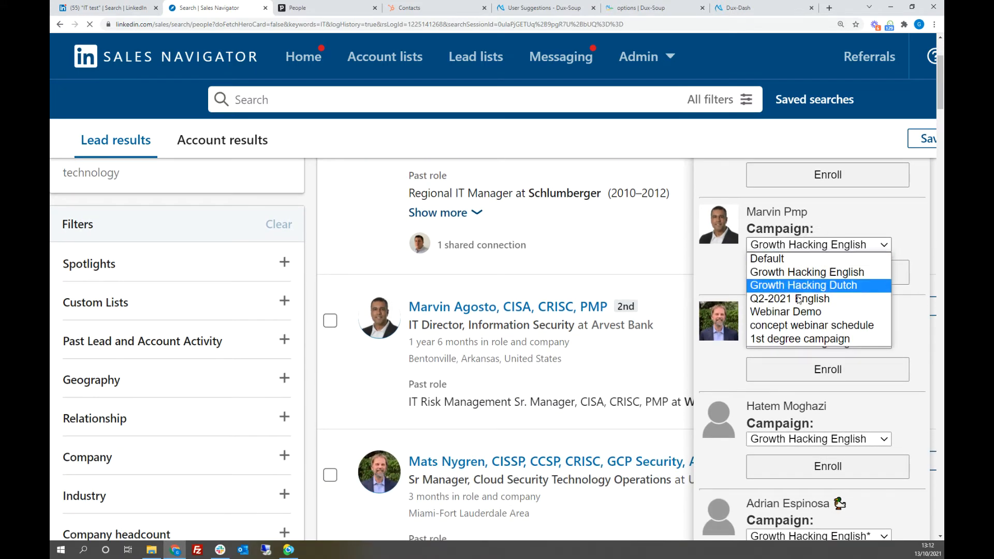
click(798, 312)
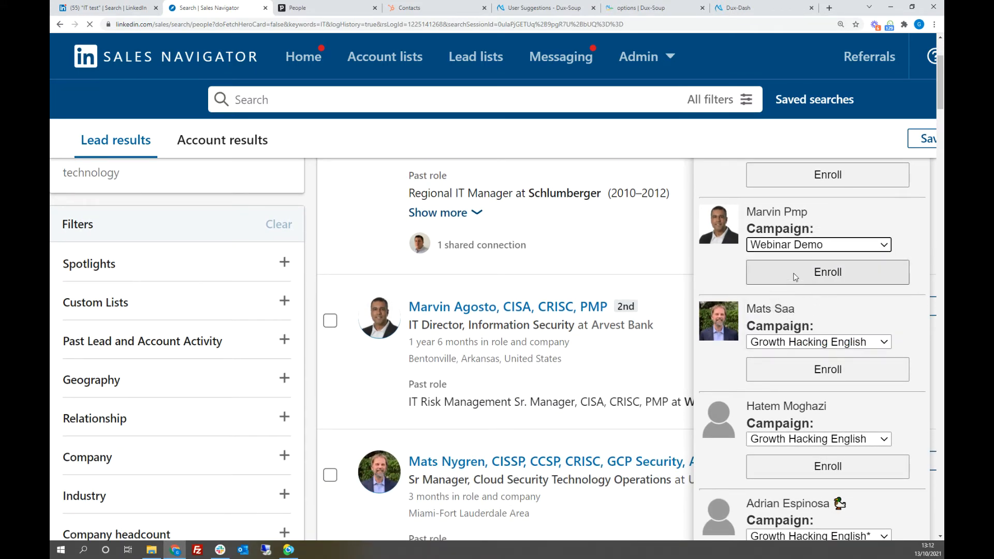
click(795, 274)
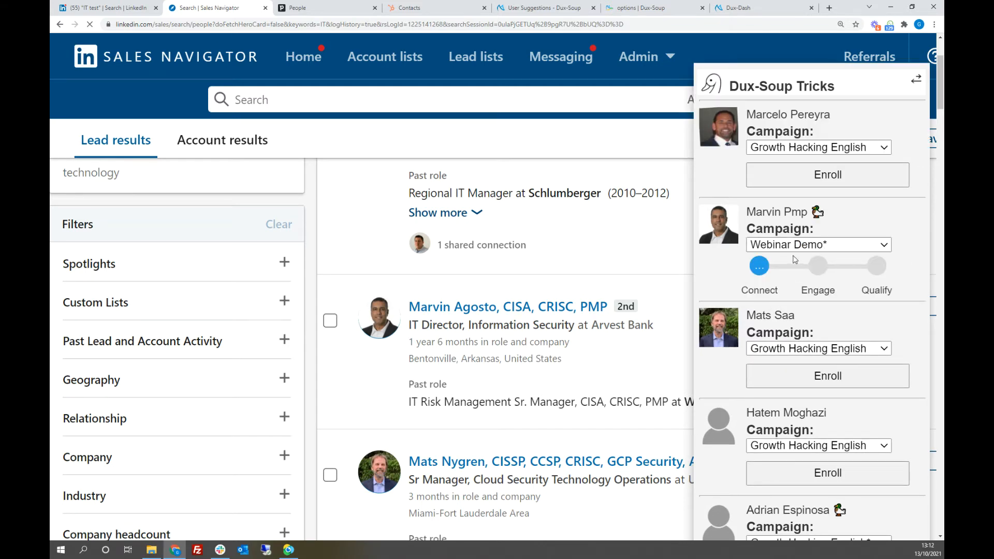
click(801, 381)
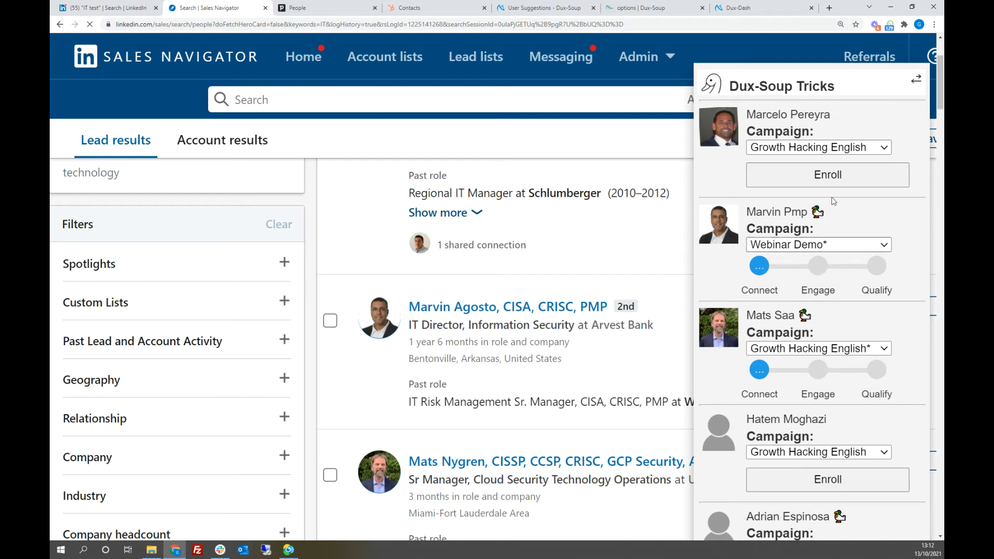
click(809, 481)
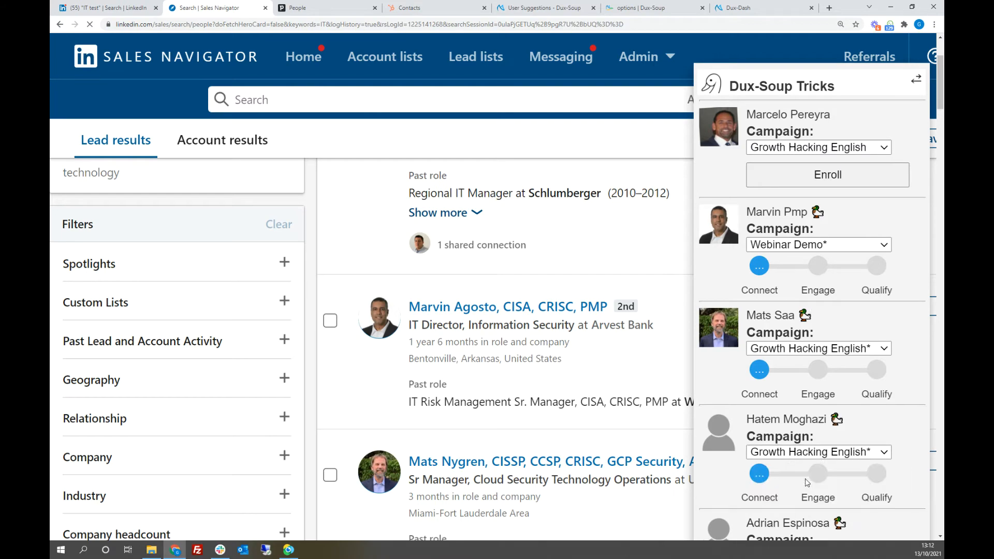
Step: Switch to Dux-Dash and look through the actions waiting to run in Queued Activity
click(749, 9)
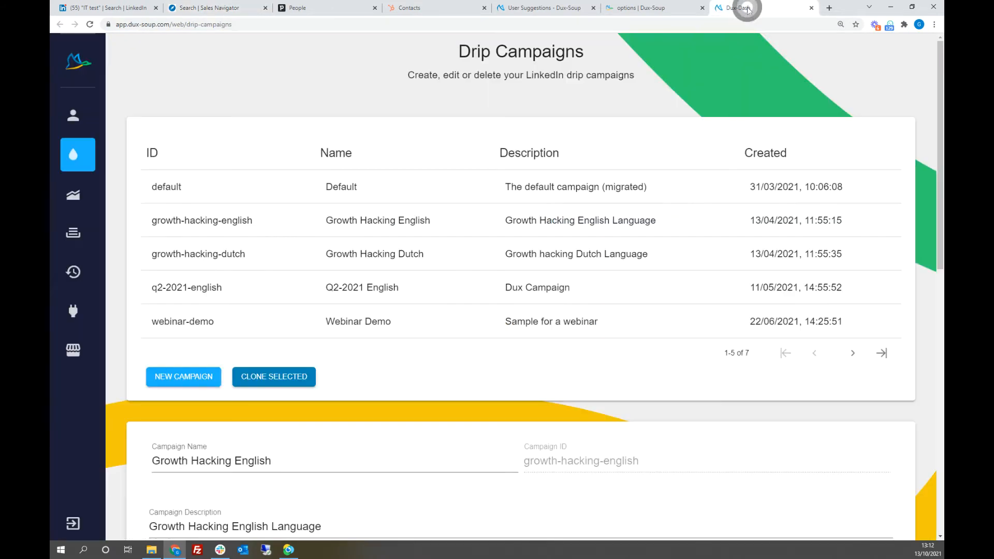
mouse_move(84, 188)
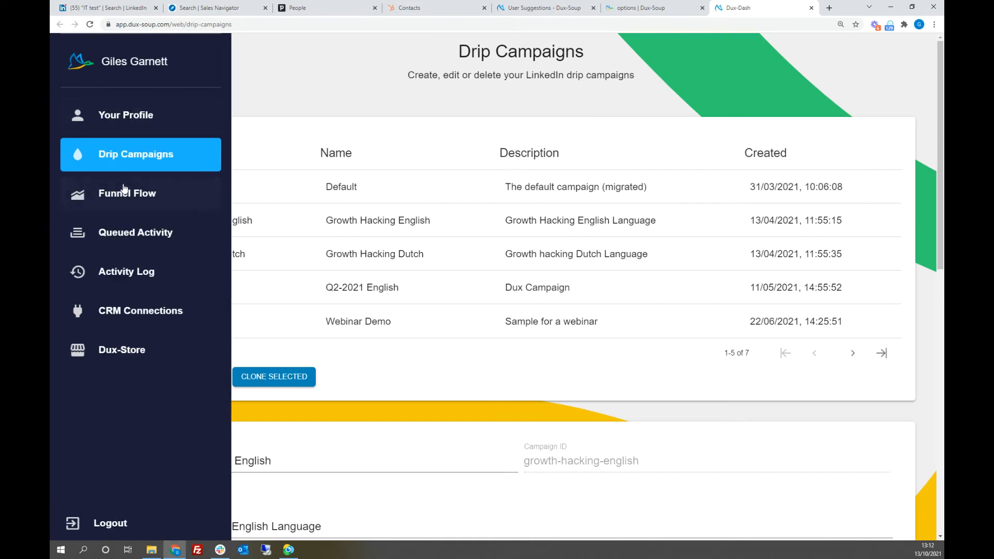
click(127, 234)
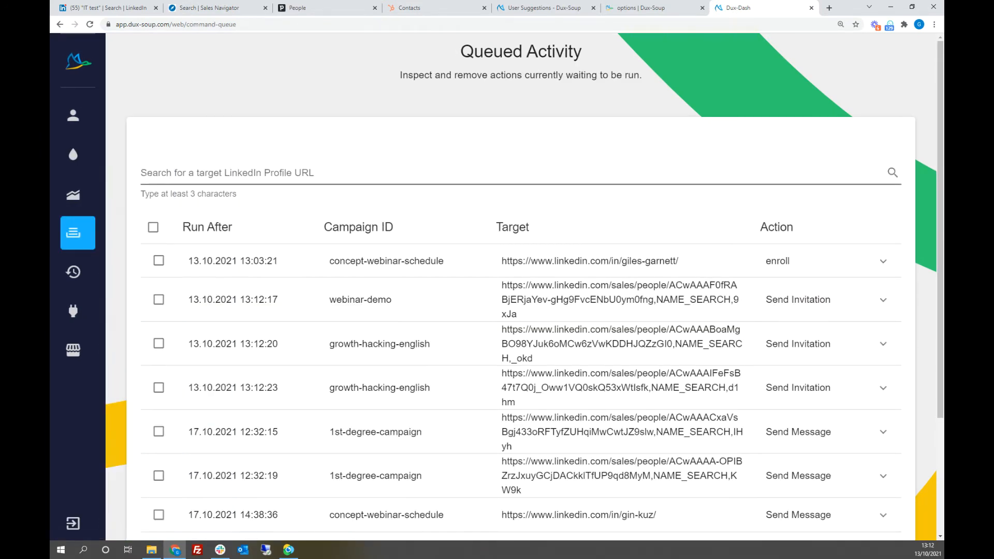
scroll(705, 218, down, 1)
scroll(827, 177, down, 1)
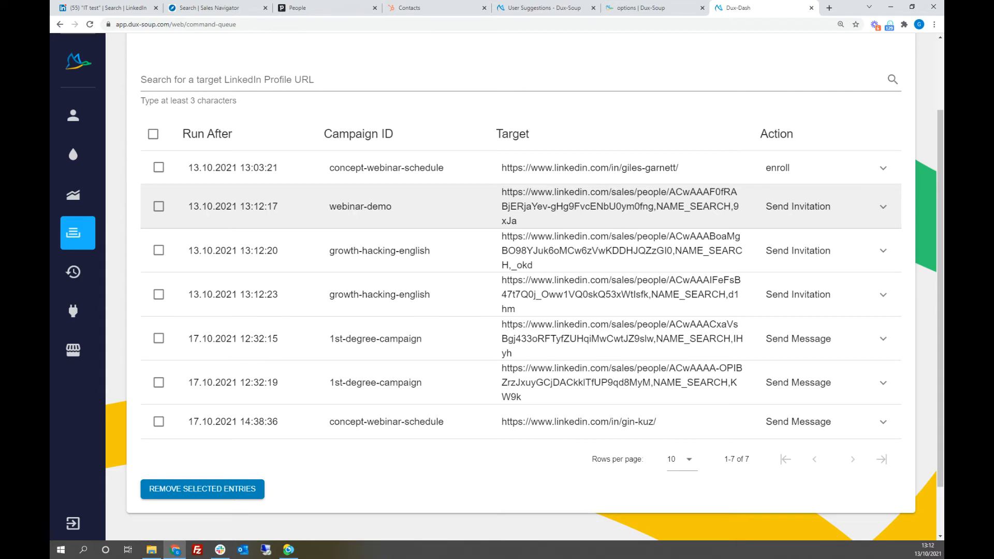
Step: Inspect the invitation messages queued for the webinar-demo entry and the two growth-hacking-english entries, and collapse them again
click(883, 208)
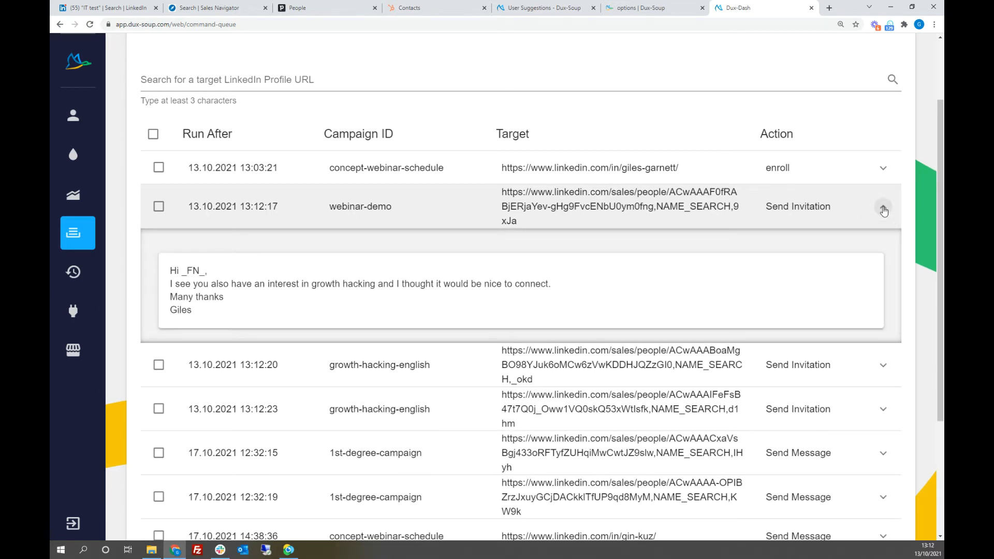
click(883, 208)
click(883, 252)
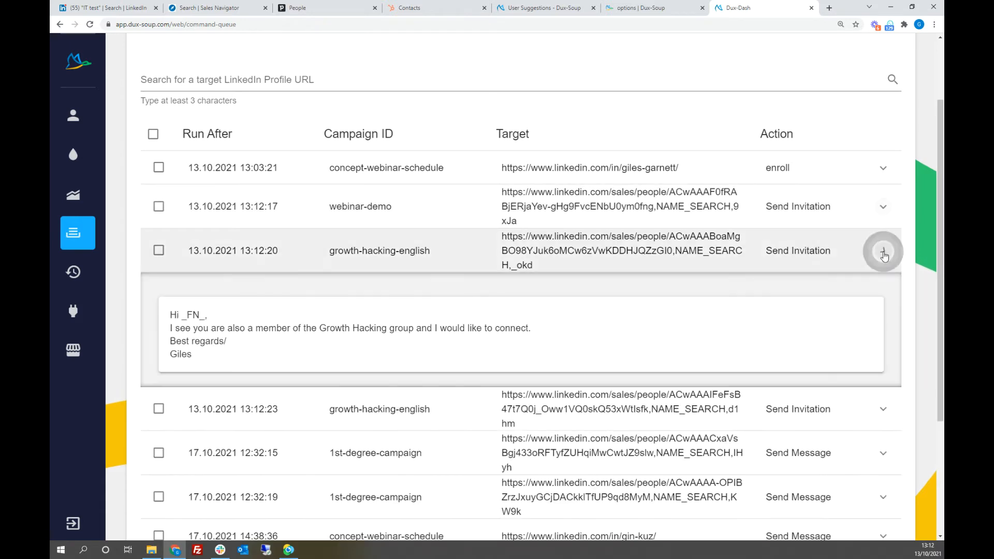
click(884, 253)
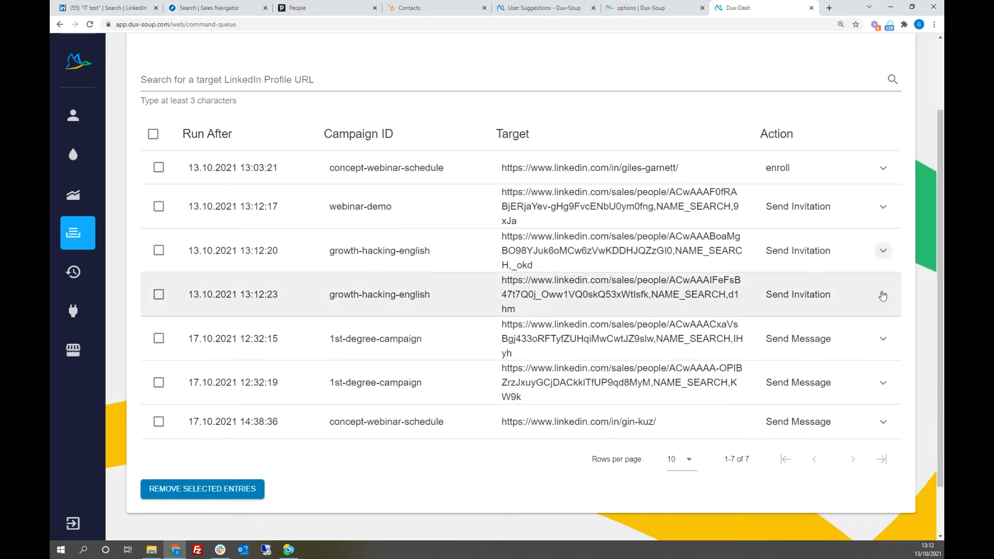
click(883, 296)
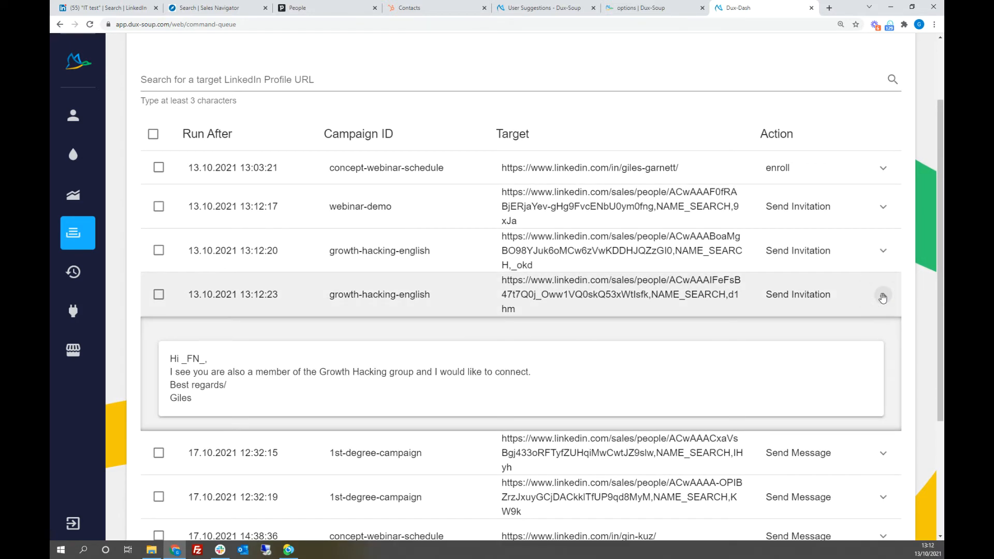
click(883, 296)
click(882, 209)
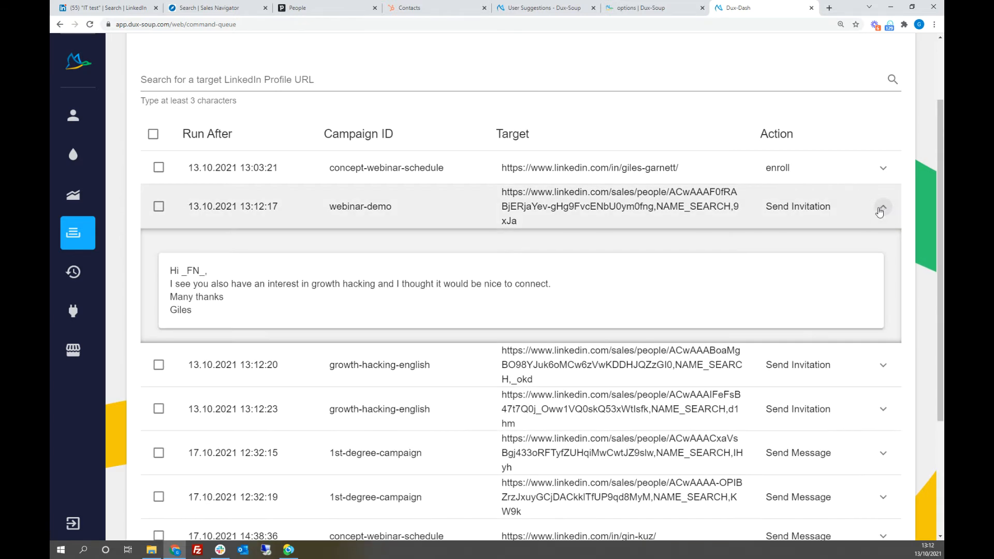
click(882, 209)
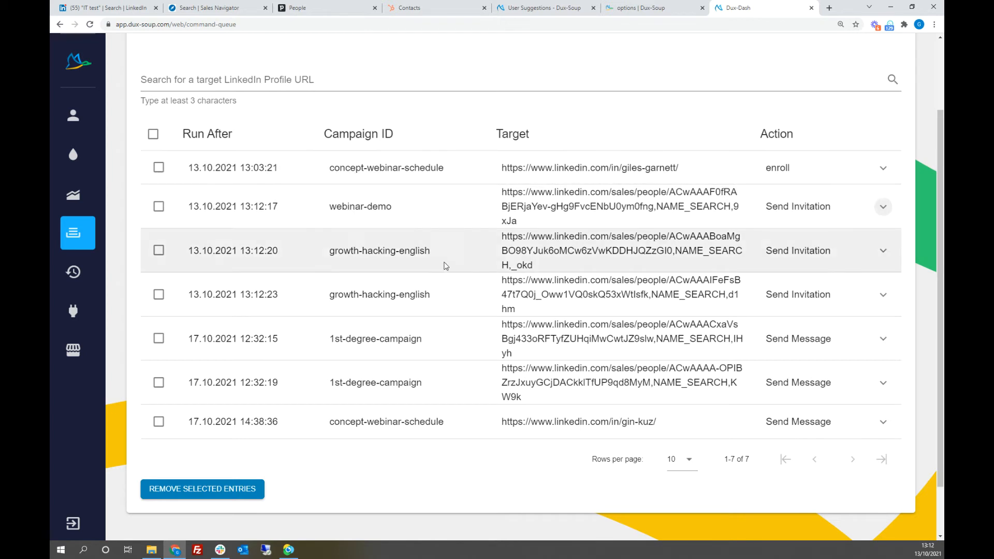
Step: Remove the concept-webinar-schedule enroll action and the three Send Invitation entries from the queue
click(159, 295)
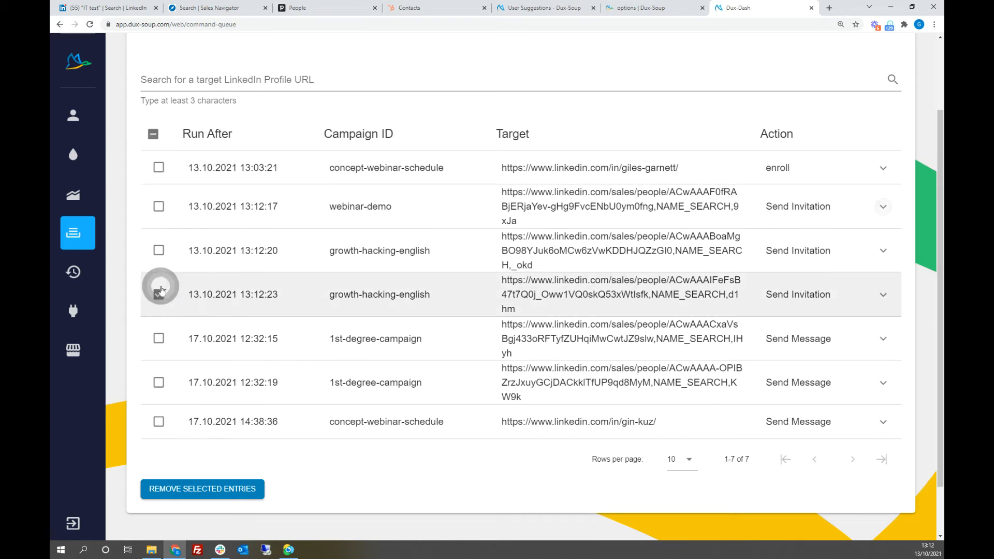
click(158, 251)
click(159, 207)
click(158, 168)
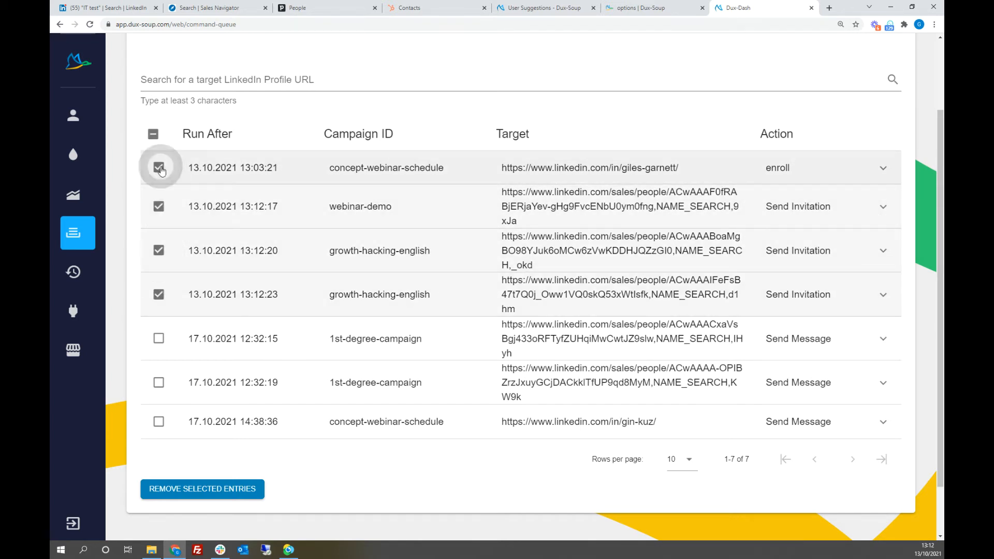
click(187, 491)
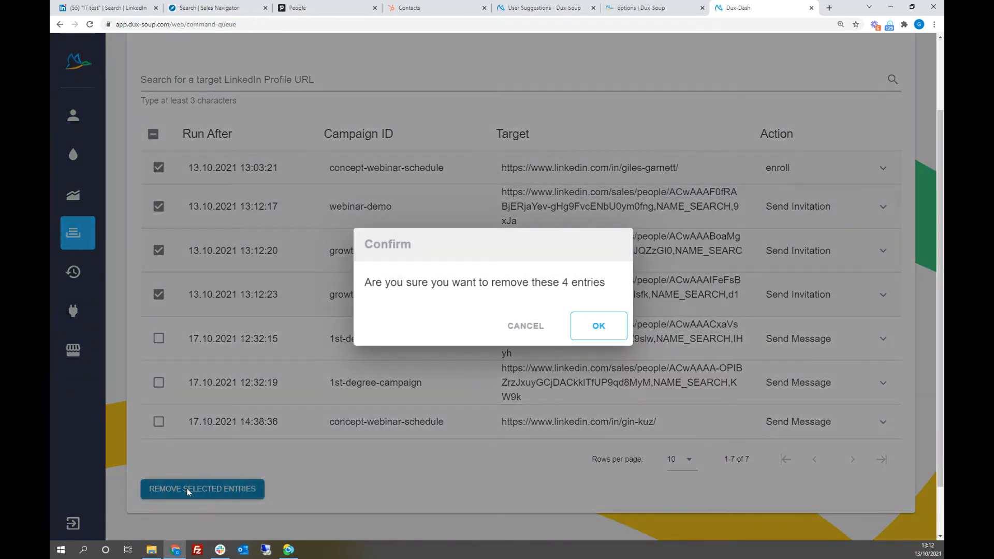
click(599, 325)
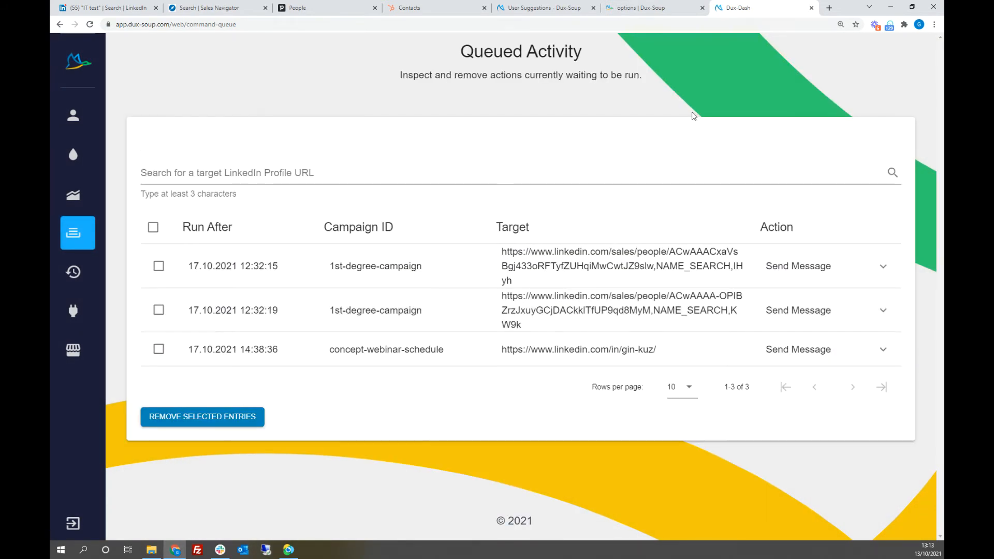
Step: Check the LinkedIn people results again, and show the second page of Drip Campaigns in Dux-Dash
click(92, 9)
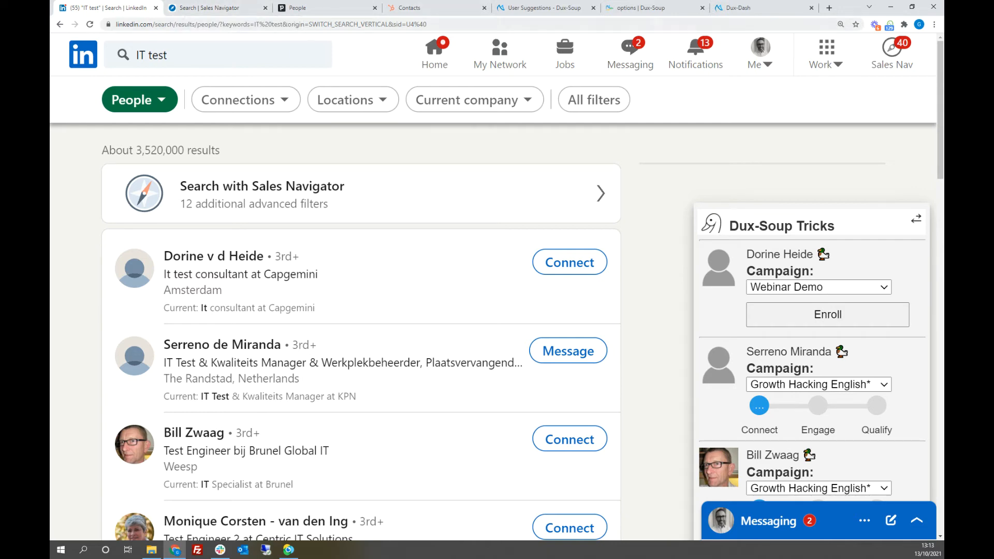
click(756, 10)
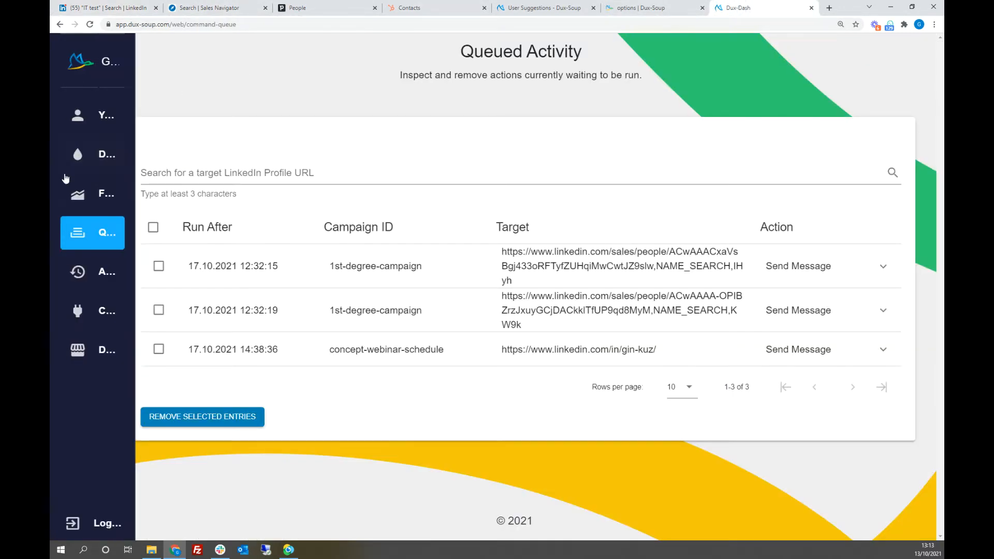
click(103, 155)
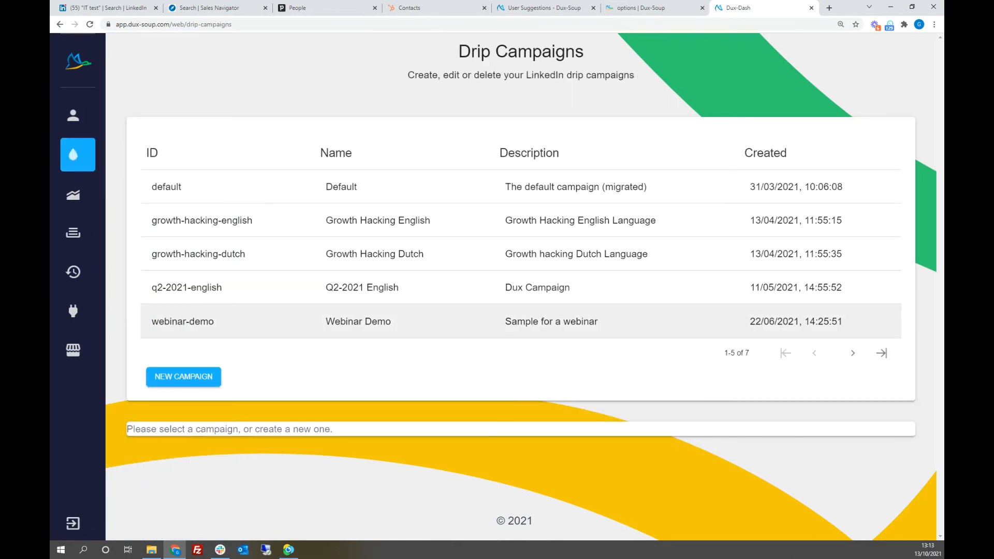
click(853, 354)
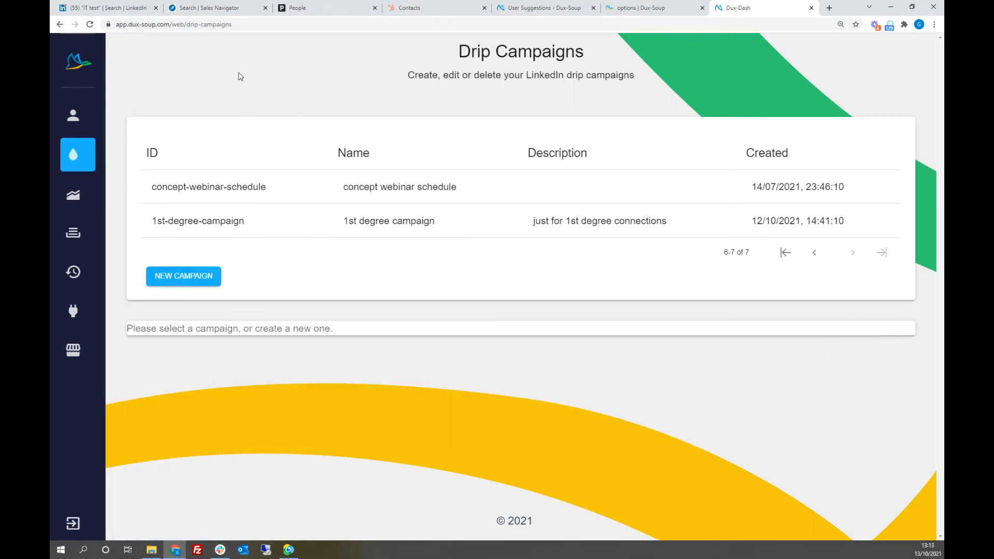
Step: Open the 1st degree campaign and review its connection request and follow-up settings
click(212, 220)
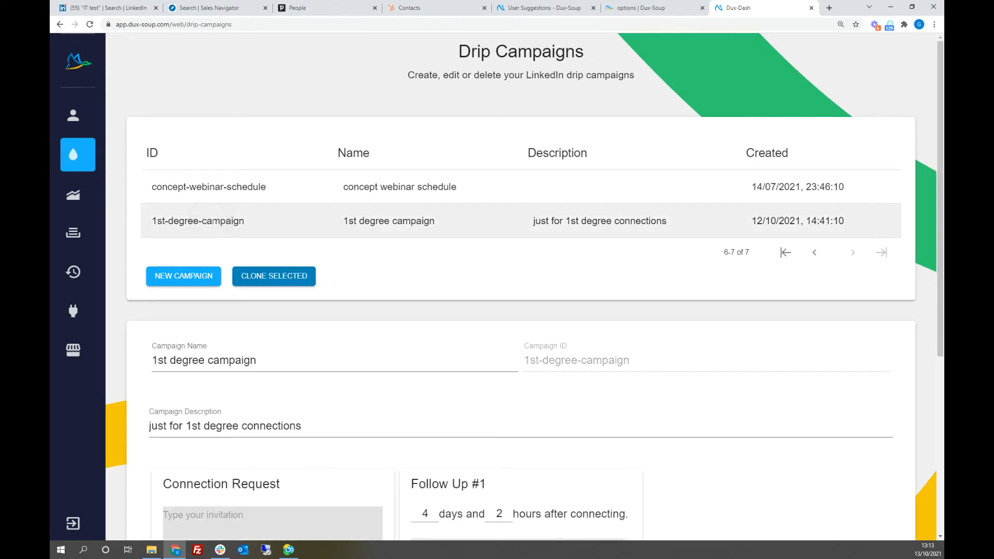
scroll(842, 340, down, 5)
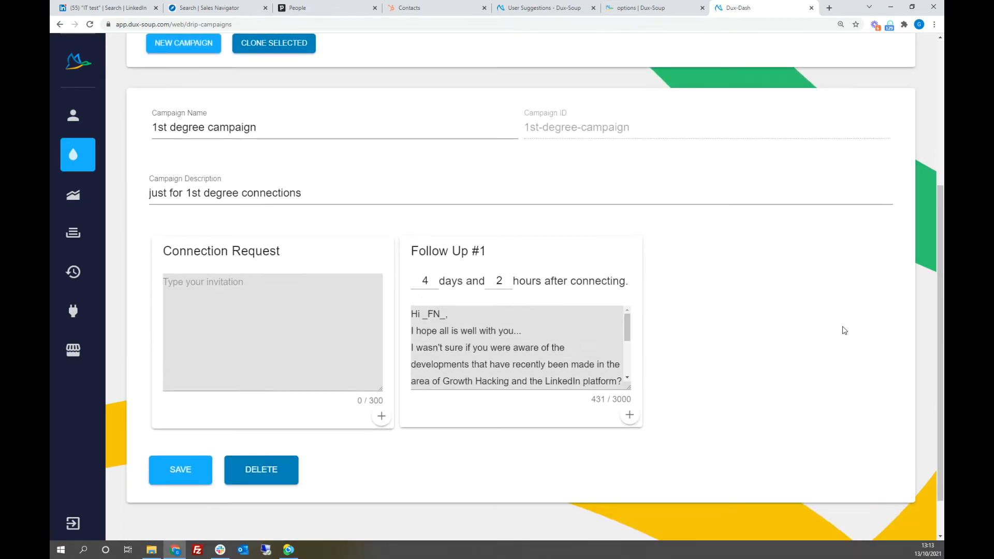
click(810, 361)
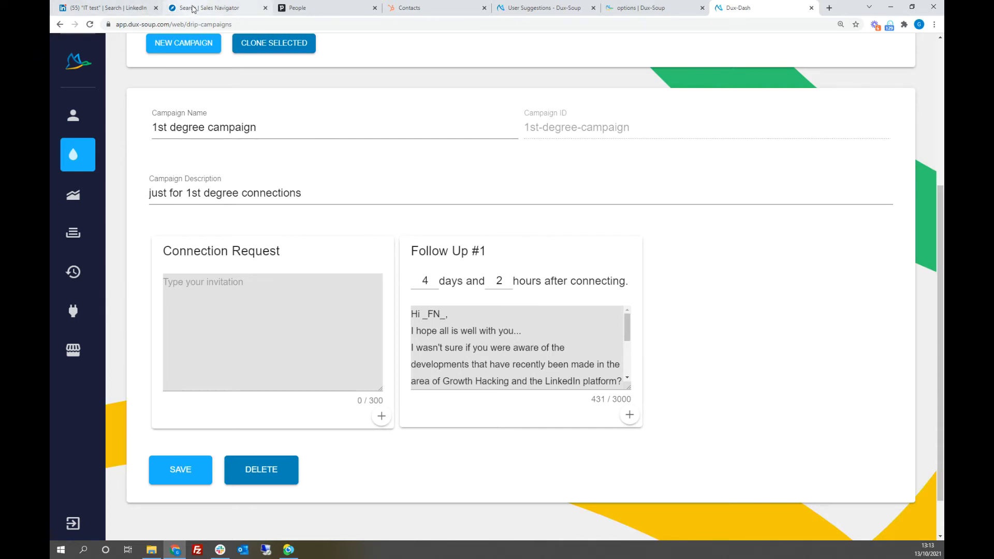
Step: Switch to the Sales Navigator lead search and filter the IT results by relationship to 1st Degree Connections
click(208, 9)
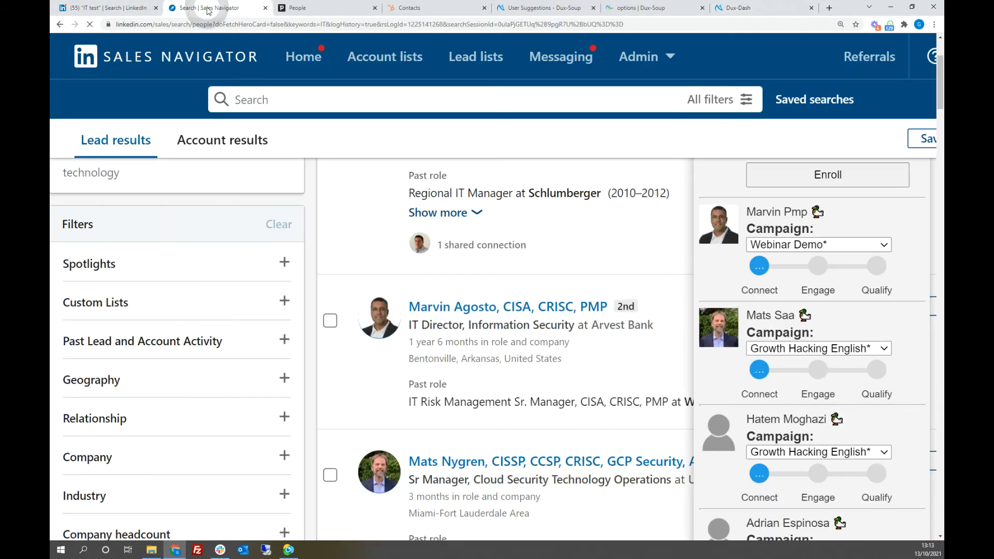
click(118, 419)
click(128, 279)
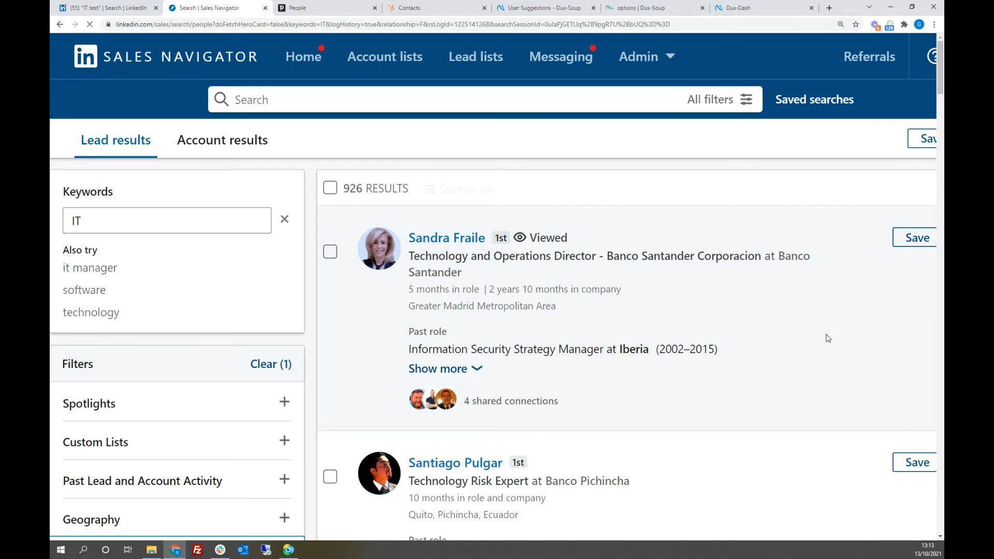
scroll(401, 336, down, 3)
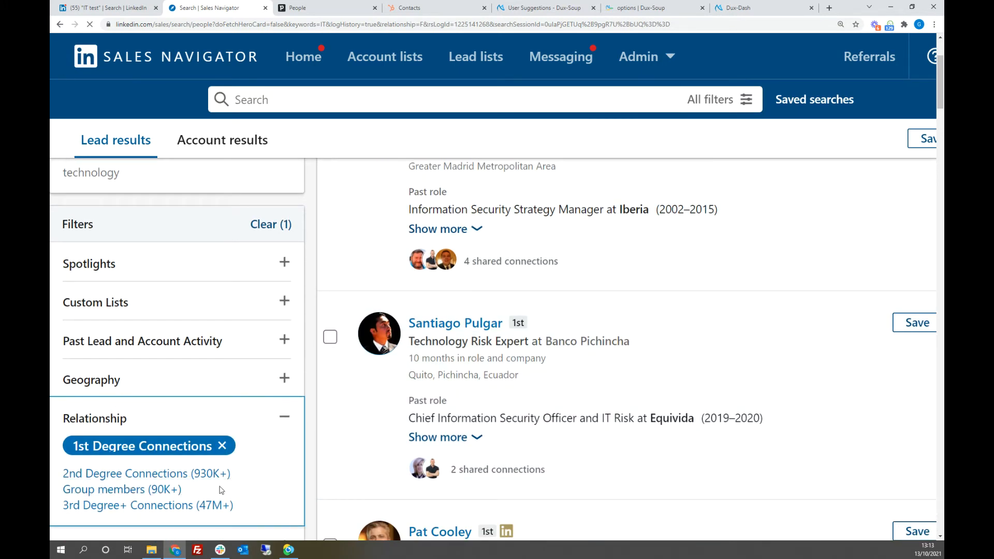
scroll(790, 334, up, 3)
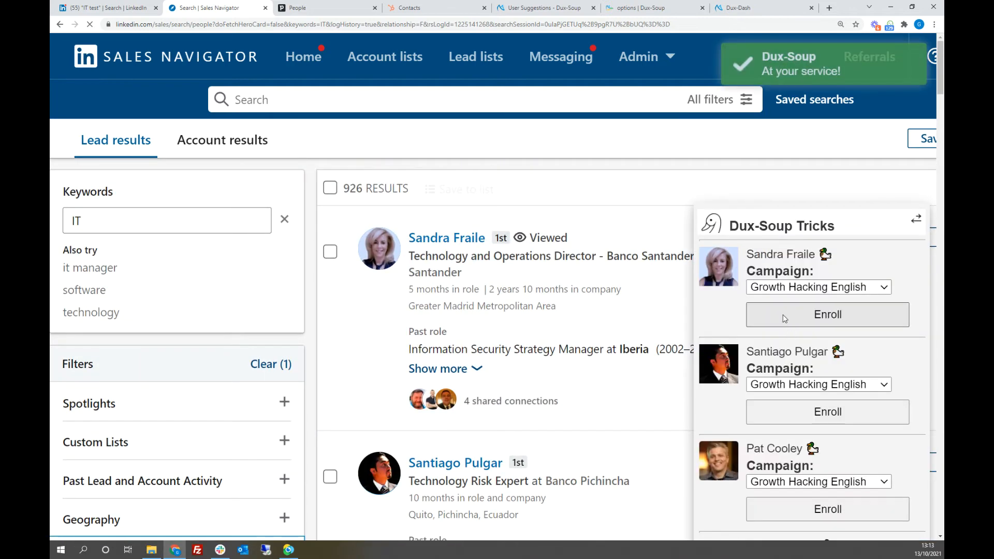
Step: Choose 1st degree campaign for the first, fourth and fifth leads in Dux-Soup Tricks to check their enrolment stage
click(885, 290)
click(801, 382)
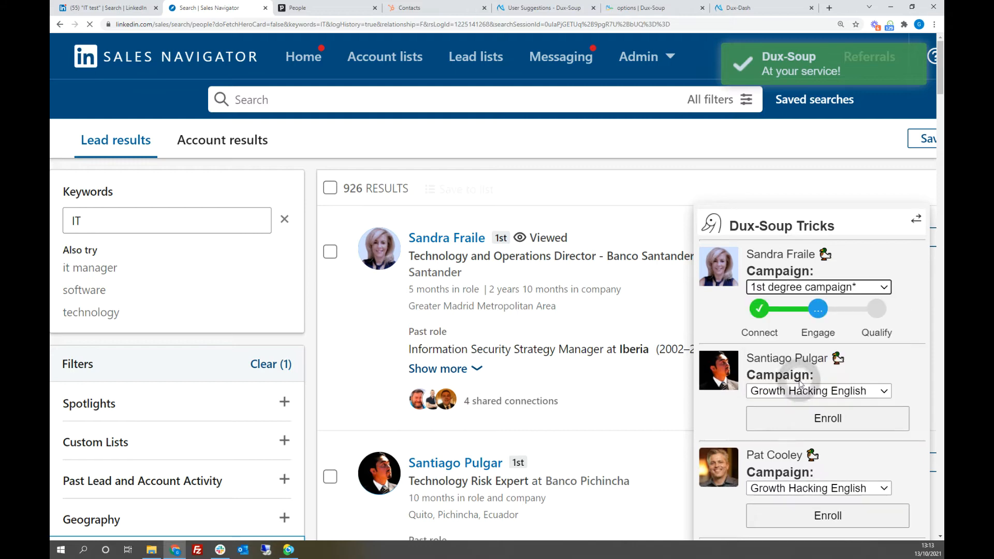
scroll(651, 278, down, 1)
scroll(651, 278, down, 6)
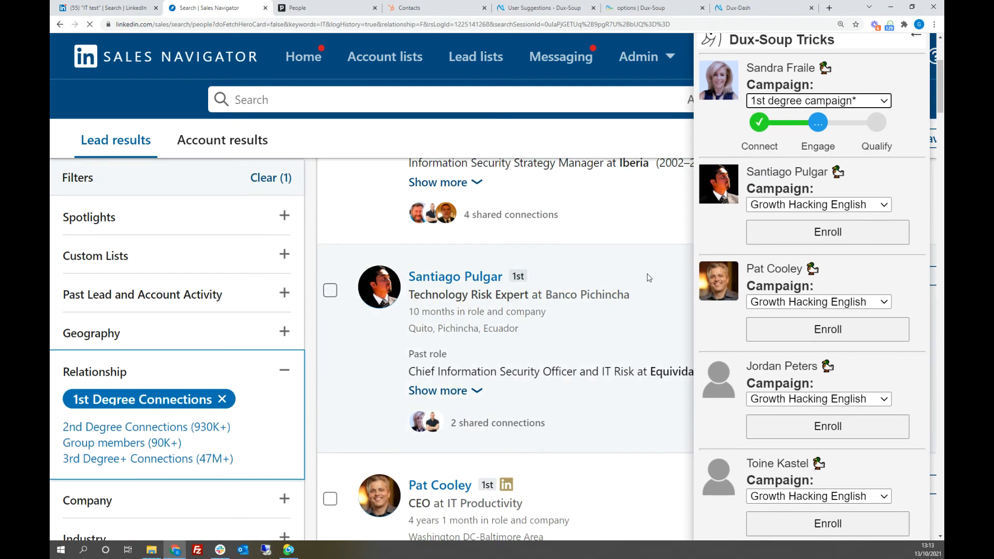
scroll(888, 169, down, 1)
click(889, 170)
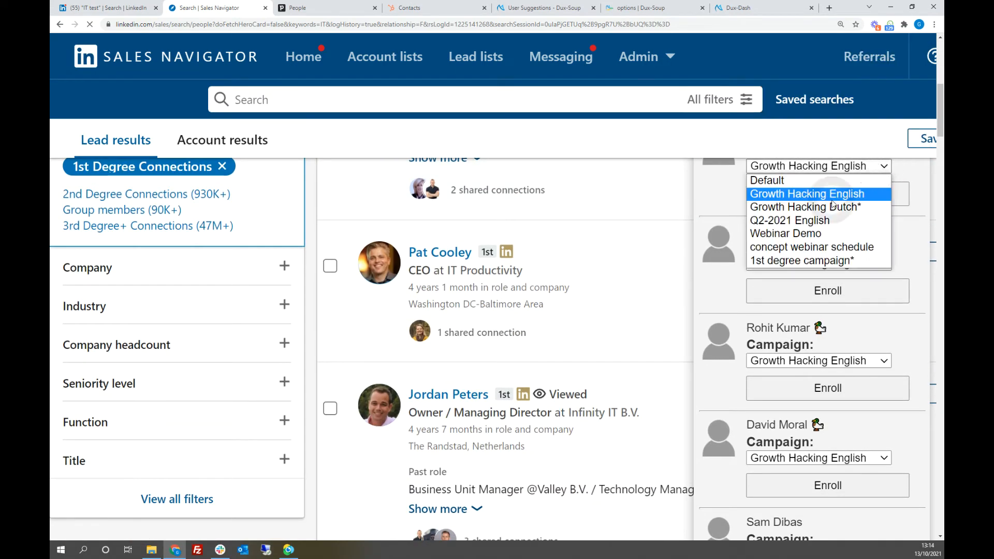
click(808, 259)
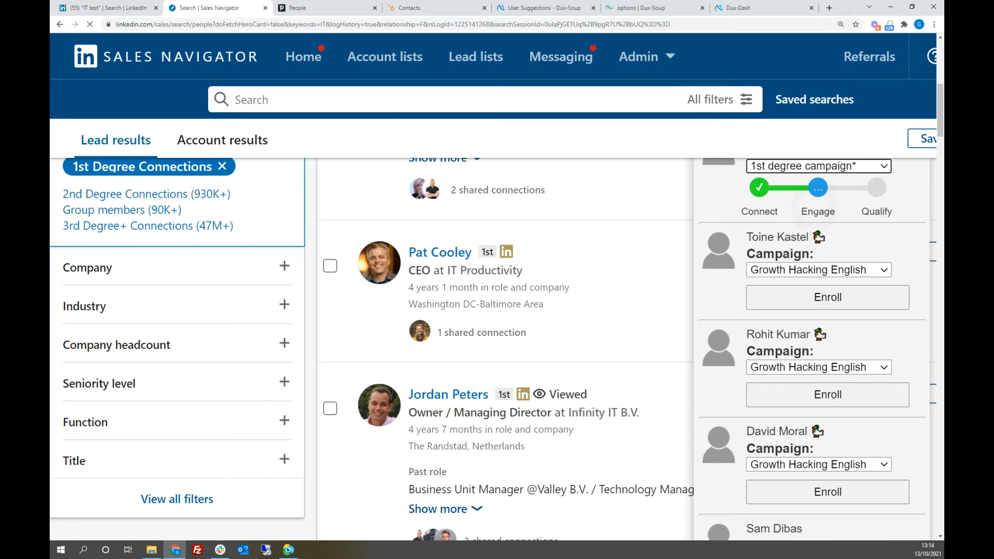
click(884, 270)
click(822, 365)
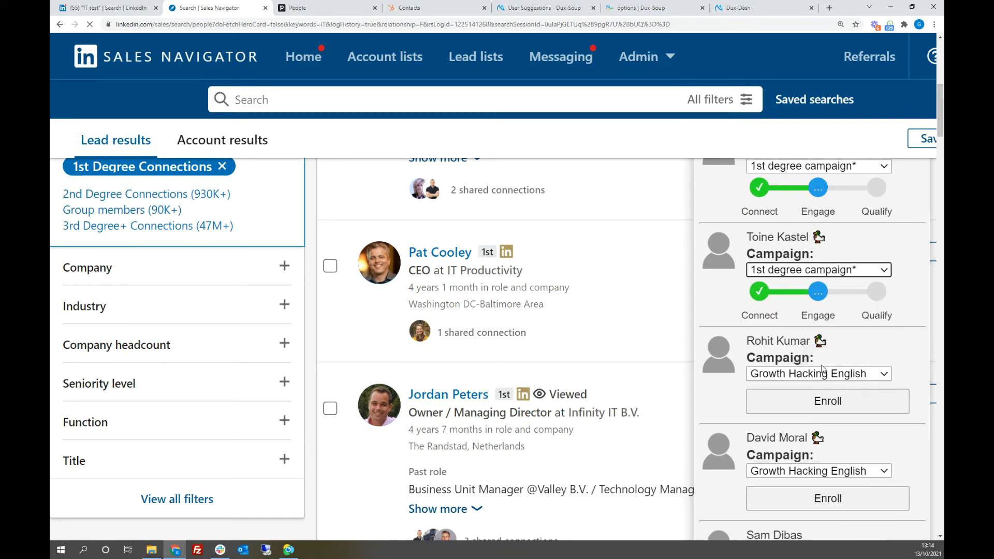
Step: Enroll the eighth lead in Dux-Soup Tricks in the 1st degree campaign
scroll(848, 217, down, 6)
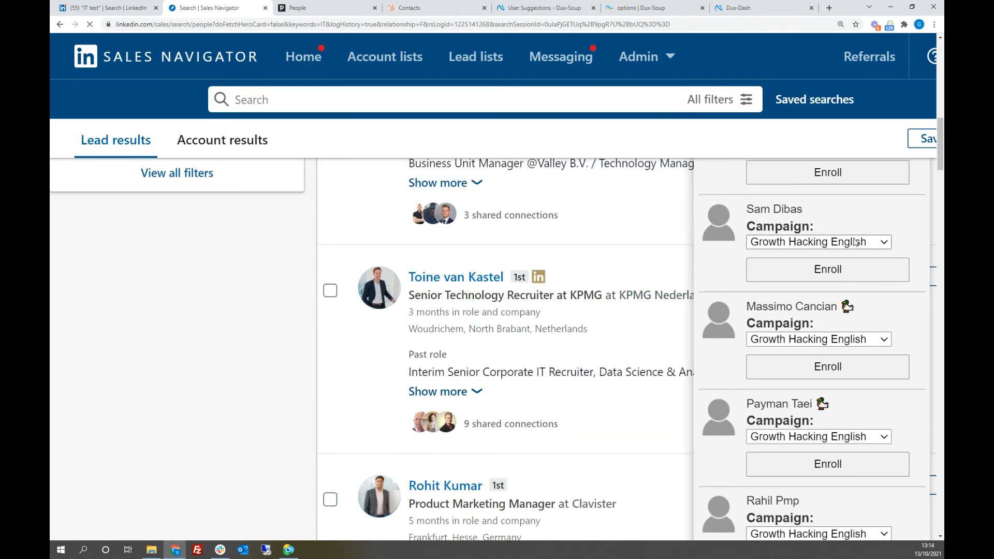
click(856, 242)
click(811, 336)
click(812, 271)
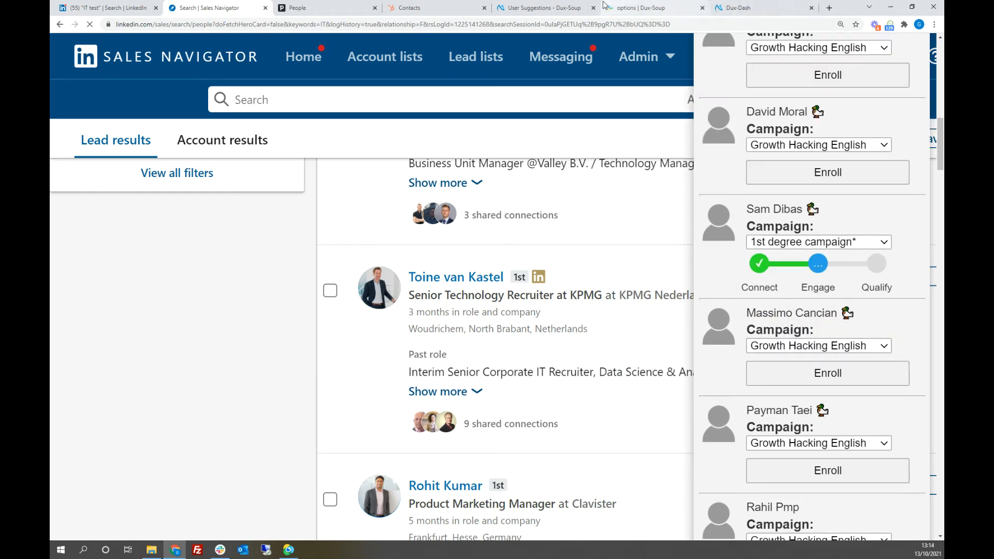
Step: Switch to Dux-Dash, inspect the message of the last 1st-degree-campaign entry in Queued Activity, and collapse it again
click(733, 5)
mouse_move(83, 207)
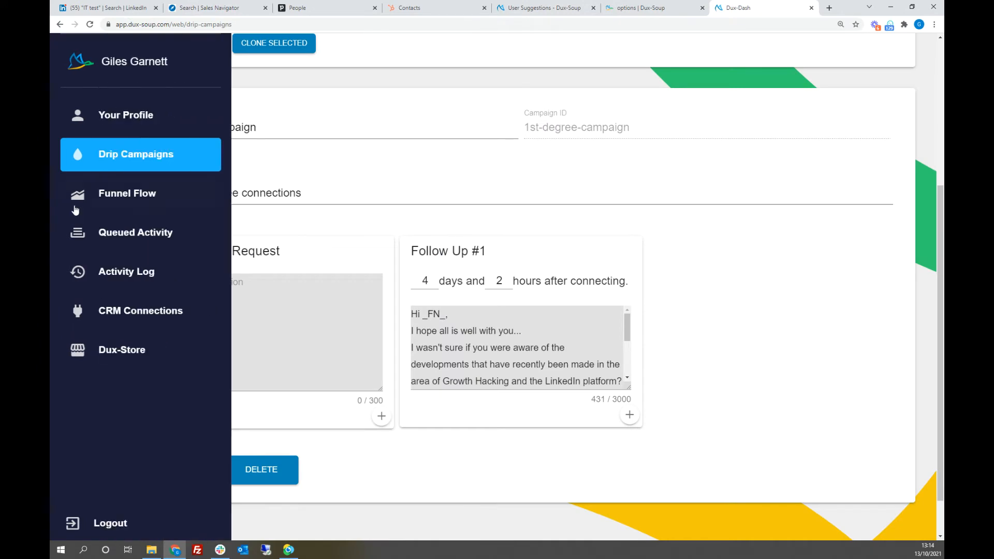
click(115, 243)
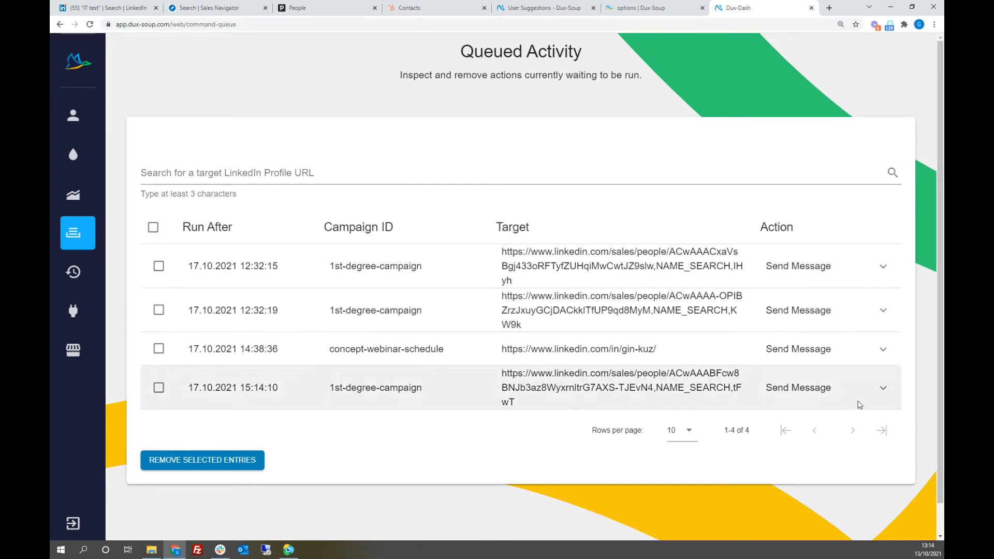
click(884, 391)
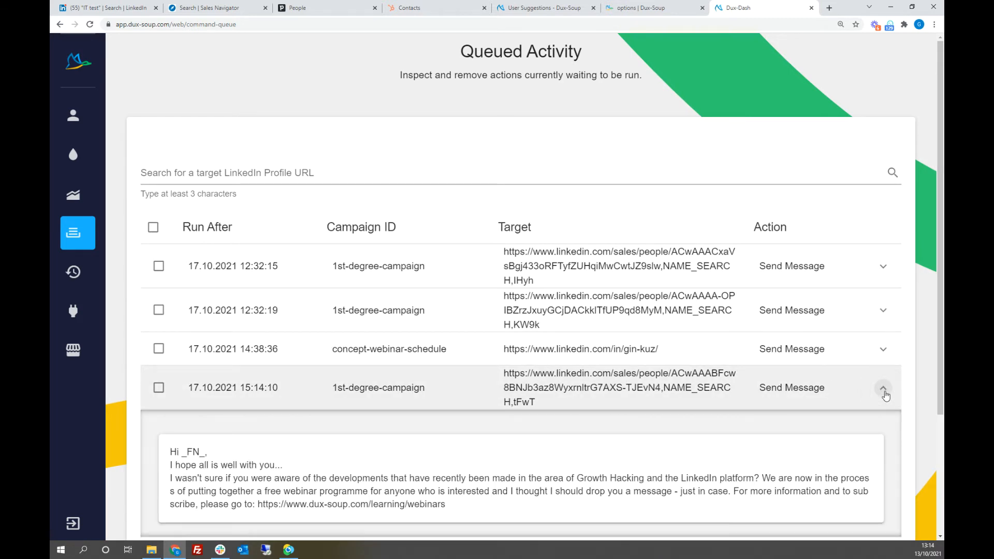
click(885, 390)
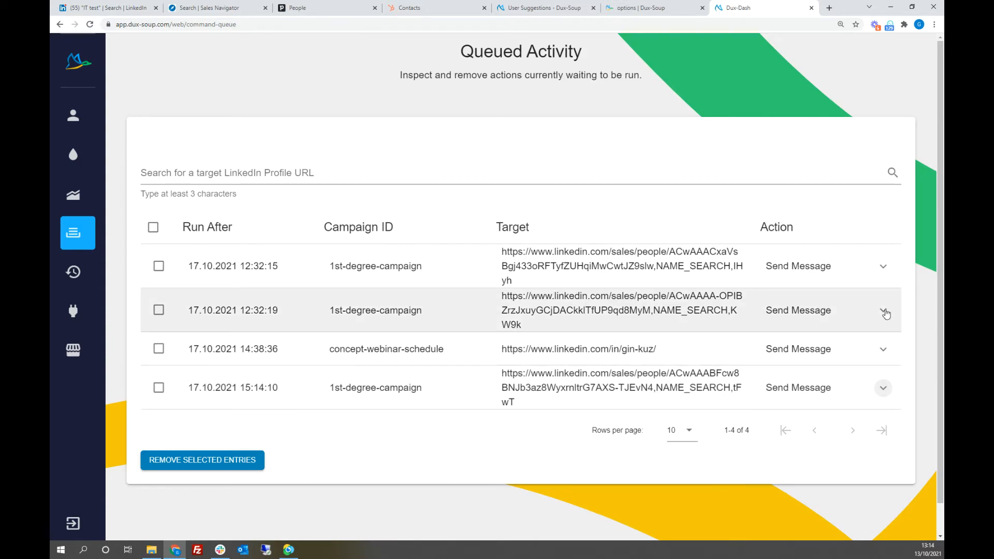
Step: Open the 1st degree campaign from the second page of Drip Campaigns and show its message sequence
mouse_move(52, 79)
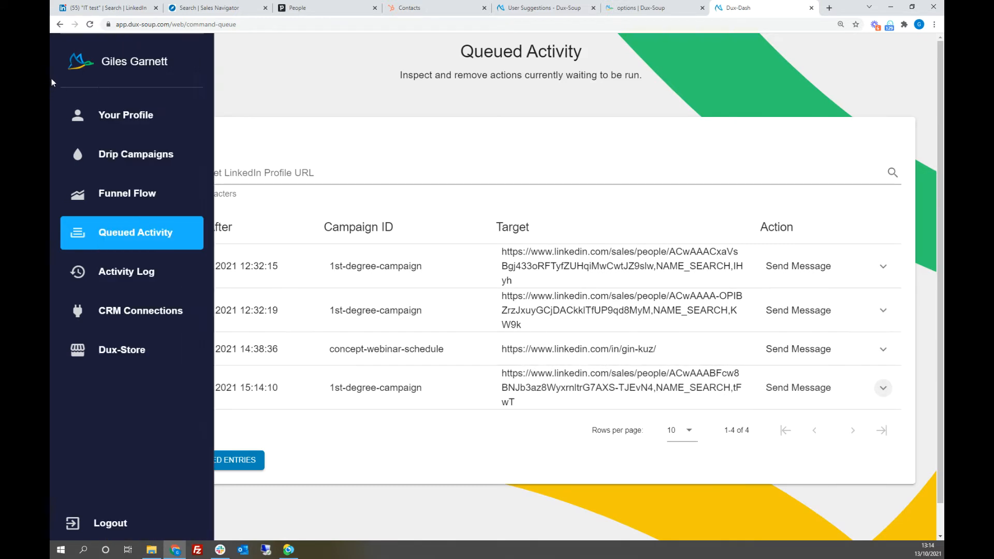
click(112, 156)
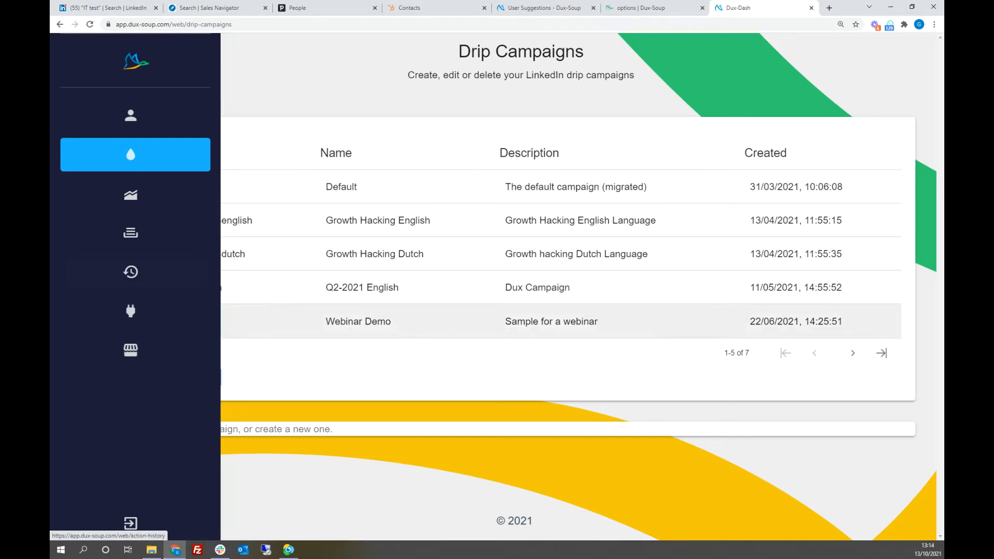
click(853, 353)
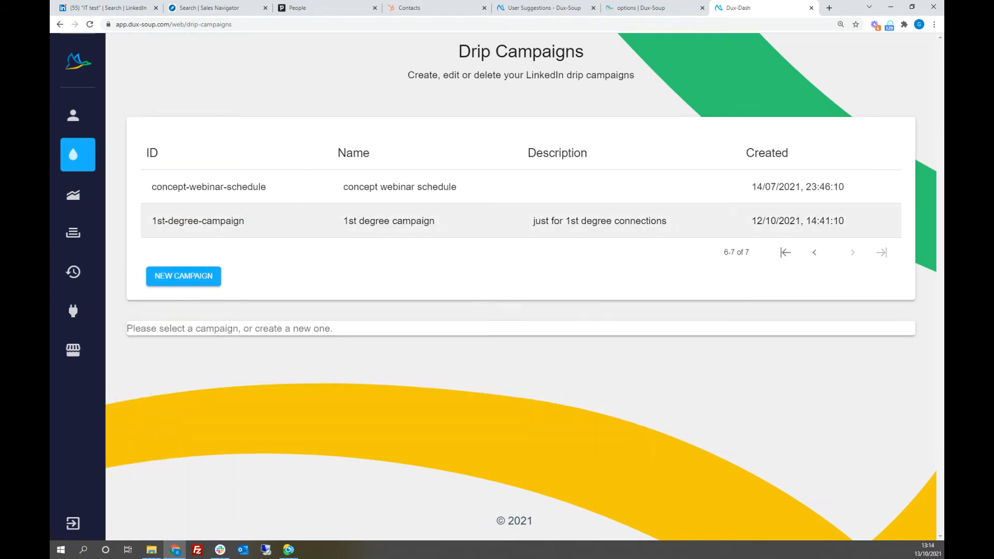
click(183, 222)
scroll(699, 413, down, 3)
scroll(750, 399, down, 3)
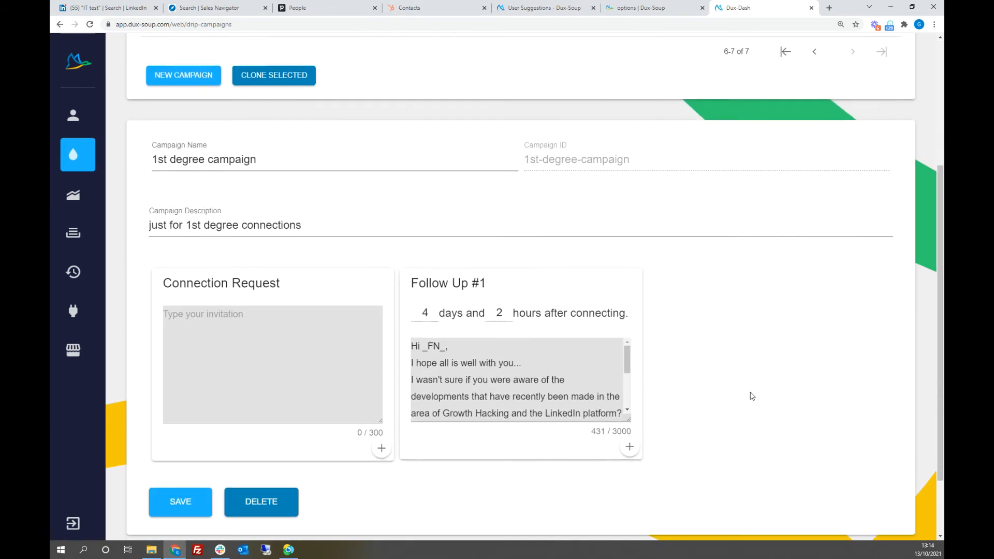
Step: Add Follow Up #2 through Follow Up #6 to the 1st degree campaign
click(631, 369)
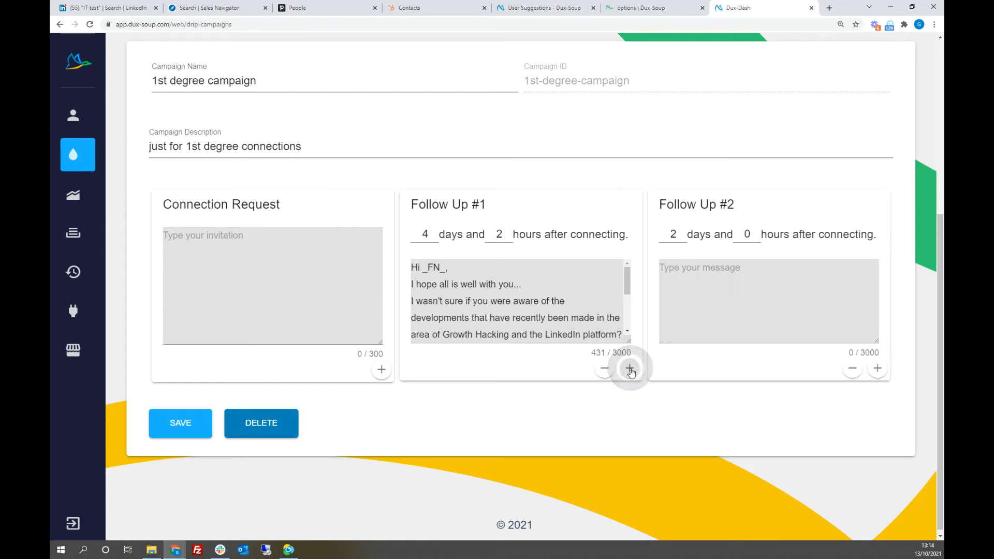
click(878, 368)
scroll(526, 413, down, 3)
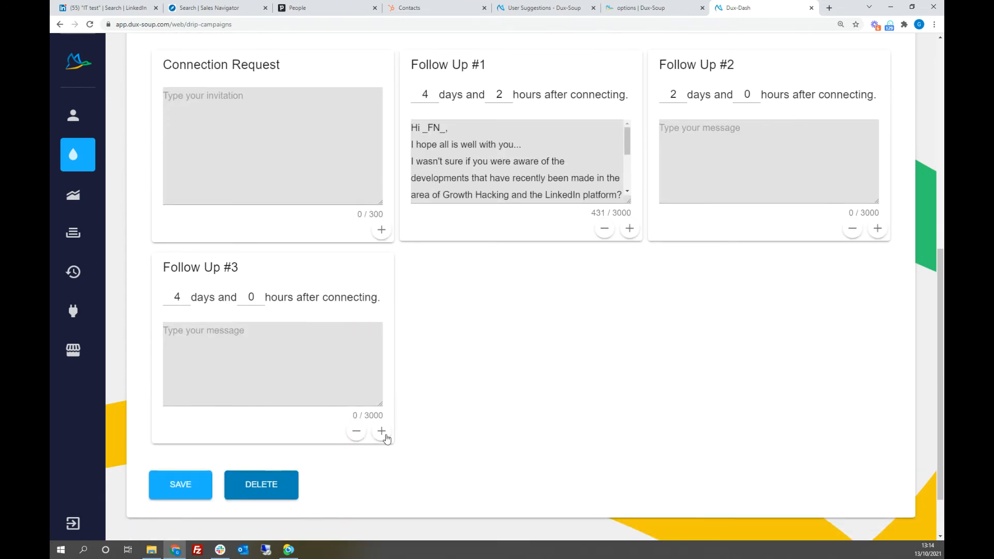
click(382, 431)
click(631, 433)
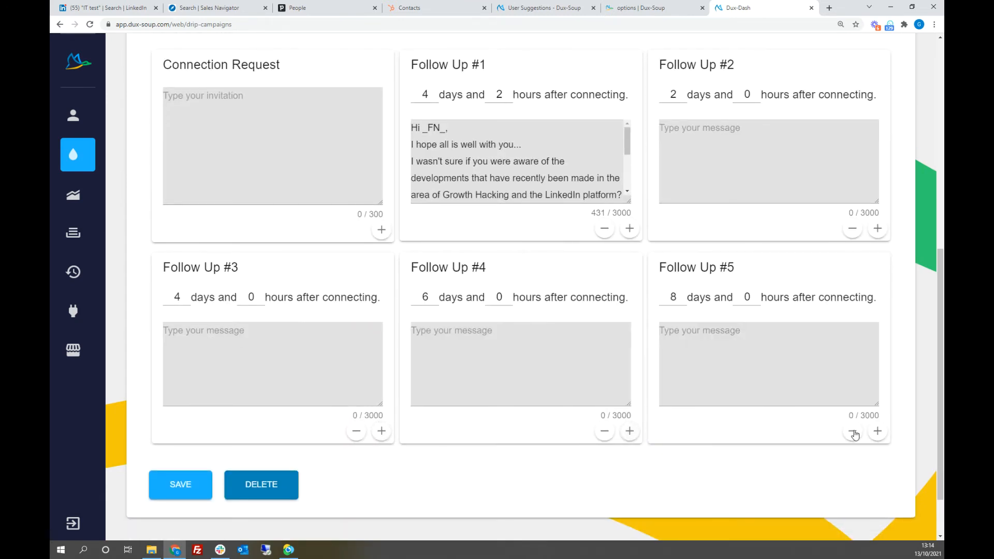
click(878, 433)
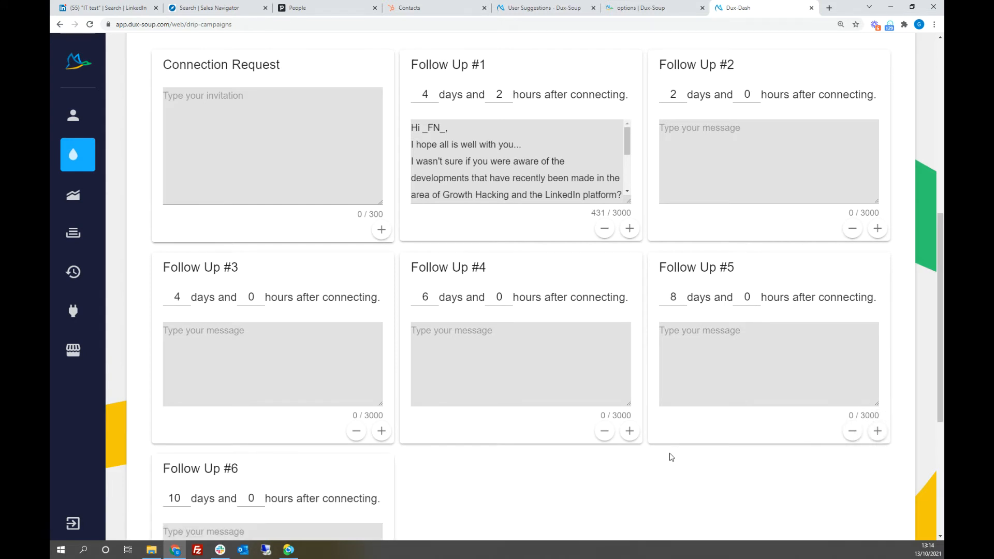
Step: Remove the added blank follow-ups from the 1st degree campaign, keeping only Follow Up #1
scroll(613, 351, down, 1)
click(605, 341)
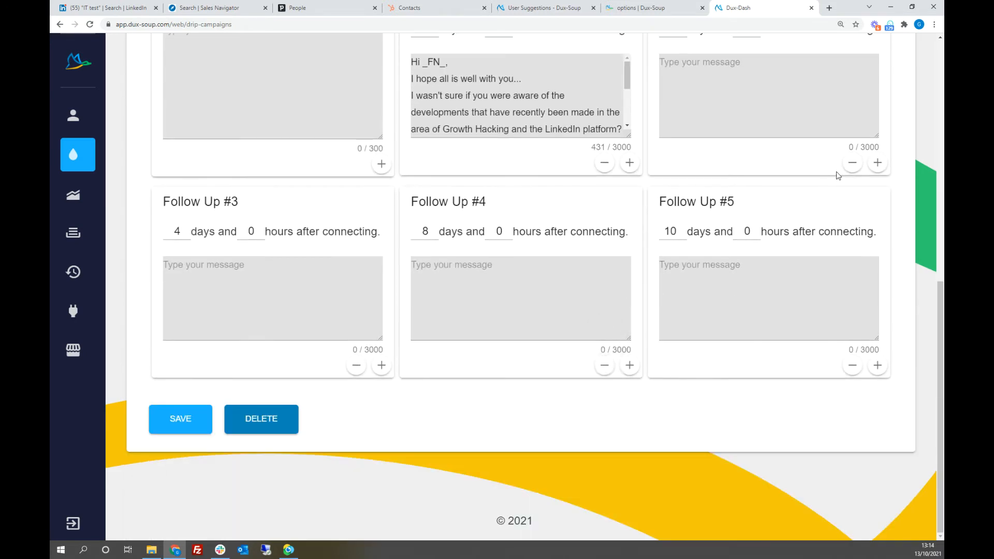
click(853, 164)
click(852, 164)
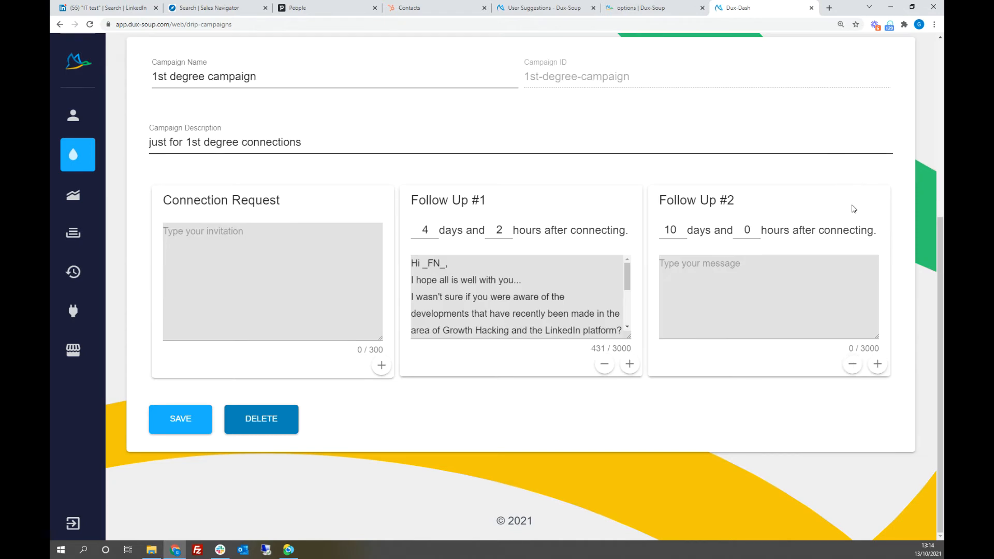
click(853, 364)
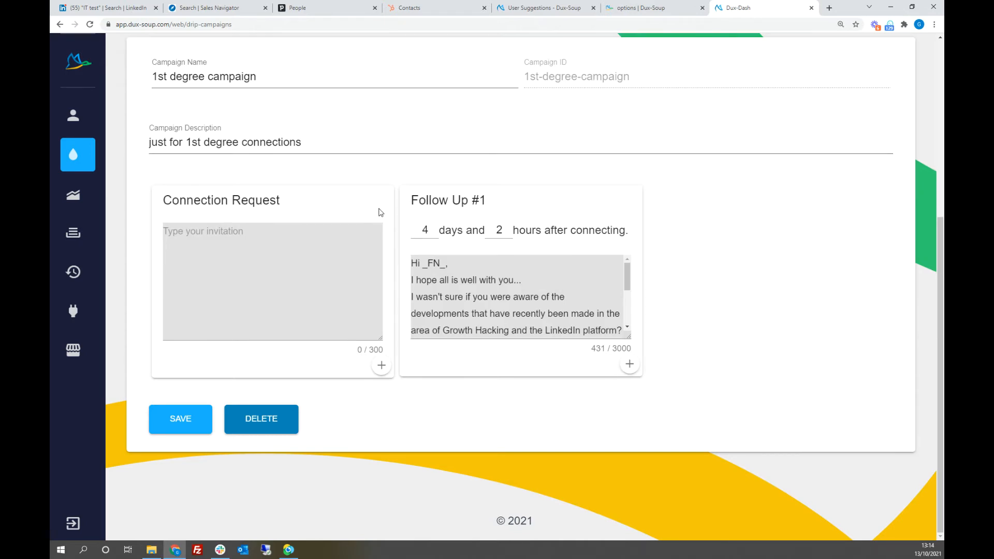
Step: Set the Follow Up #1 delay to 4 days after connecting and save the 1st degree campaign
click(423, 230)
click(741, 287)
double_click(422, 230)
text(4)
click(710, 290)
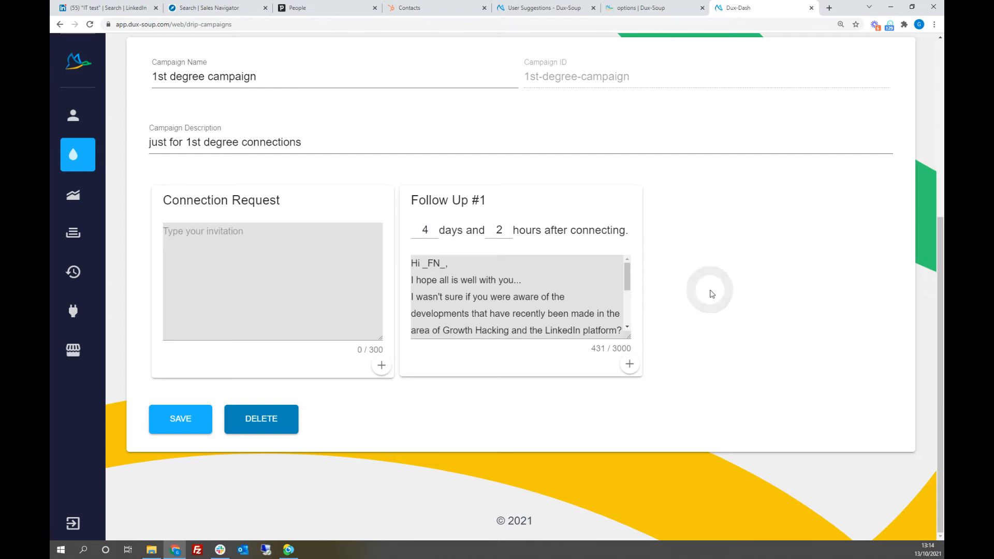
click(181, 424)
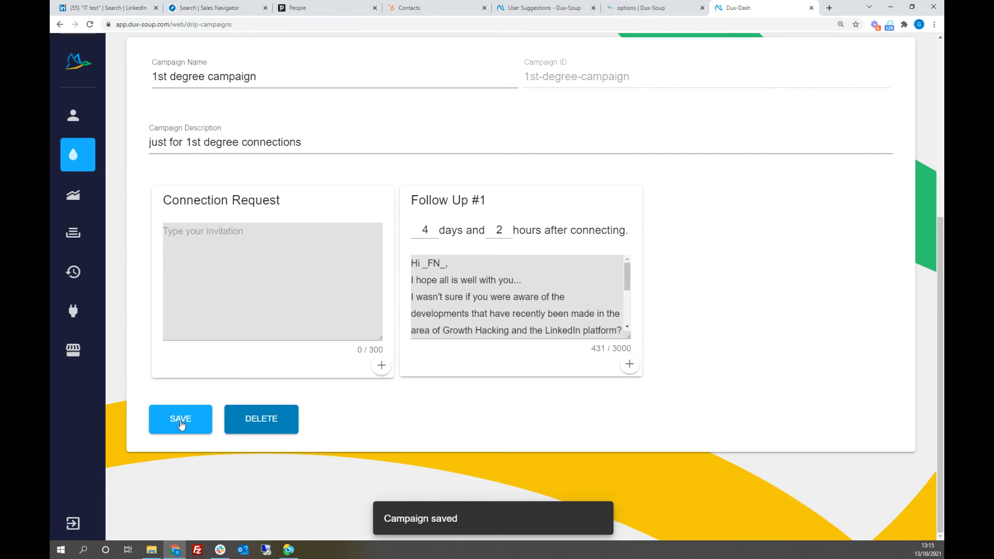
scroll(851, 368, up, 5)
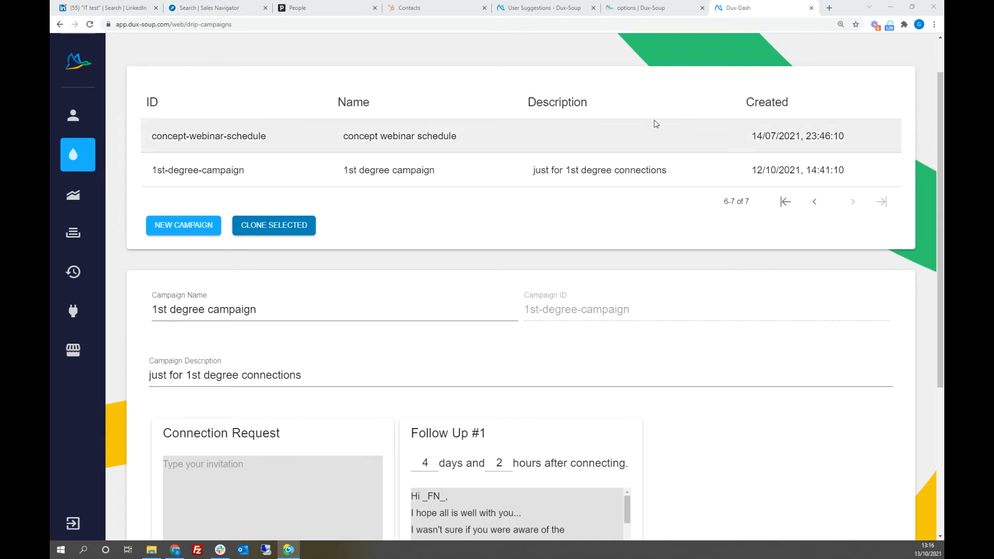
Step: Close the Dux-Dash tab and review the automated action exclusions and follow-up message settings in the Dux-Soup options
click(811, 10)
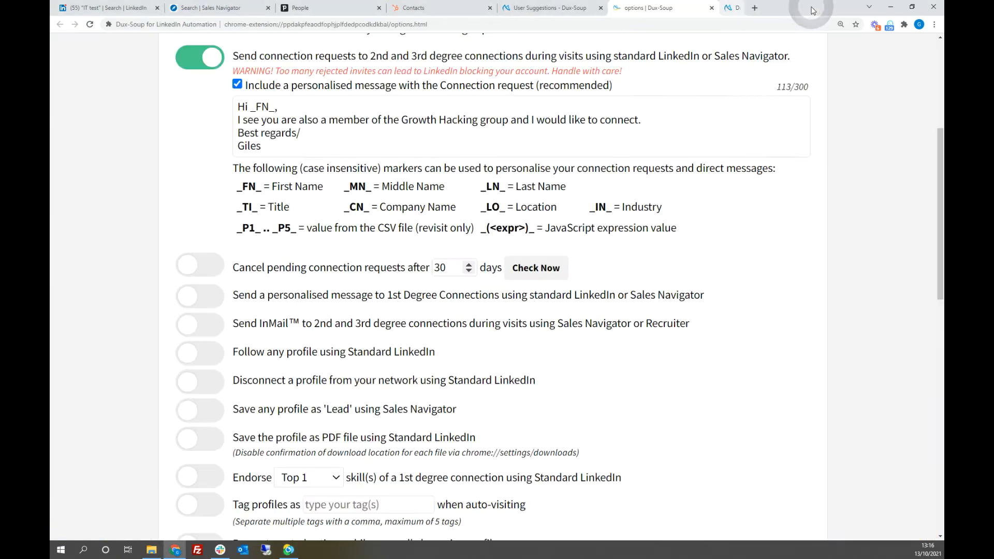
scroll(859, 212, down, 4)
scroll(858, 212, down, 3)
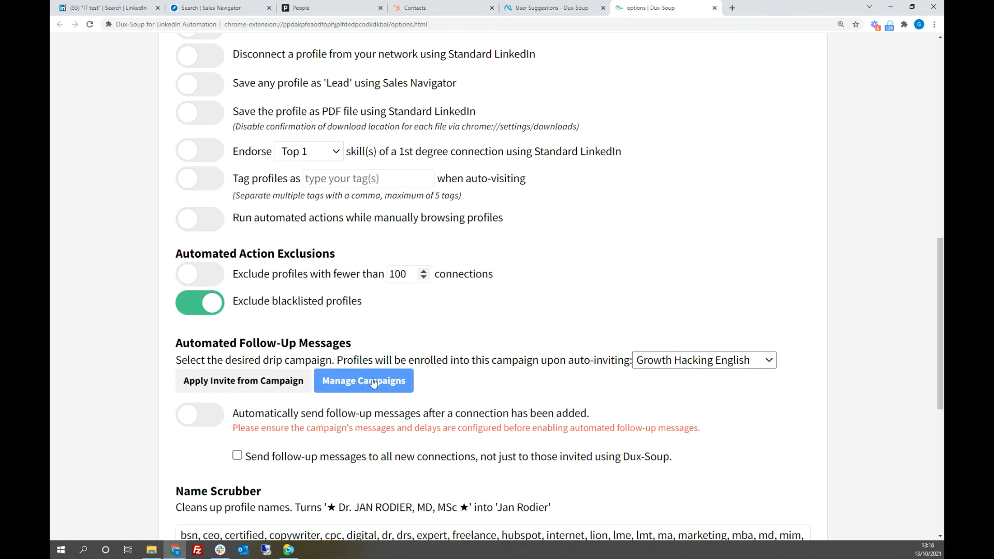
Step: Reopen Dux-Dash from the Dux-Soup browser extension
click(891, 28)
scroll(846, 233, down, 3)
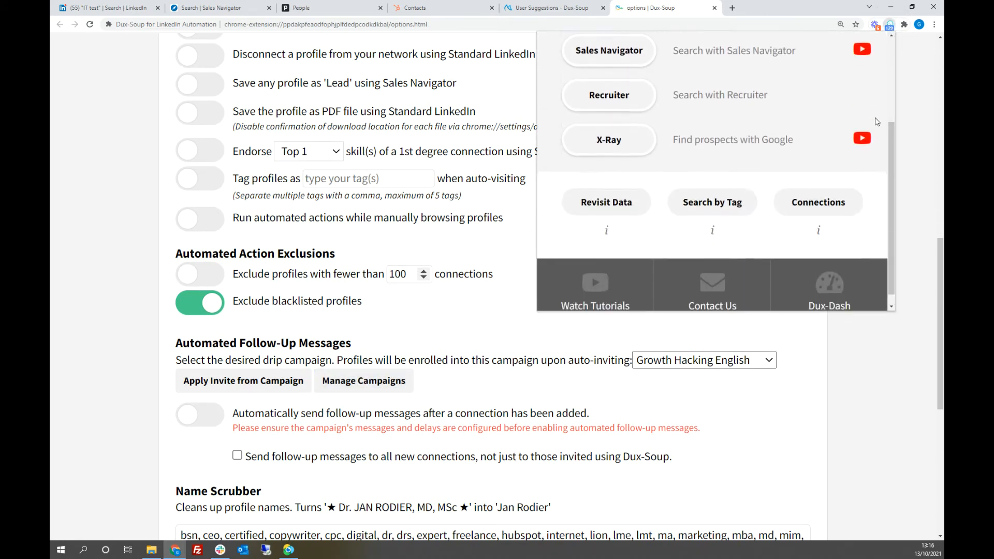
click(831, 286)
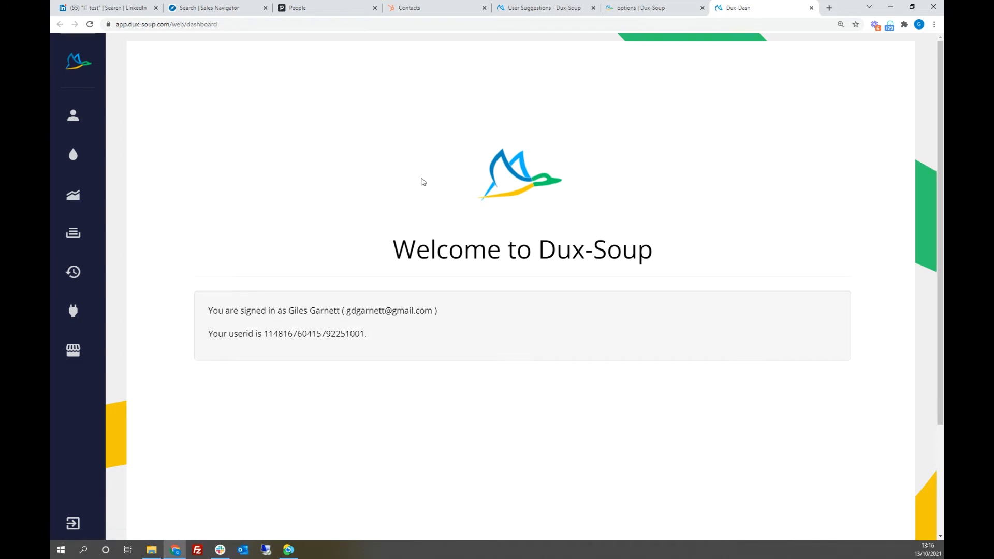
Step: Go through the profile and drip campaign pages to Funnel Flow and set its date range to All for the Default campaign
mouse_move(93, 115)
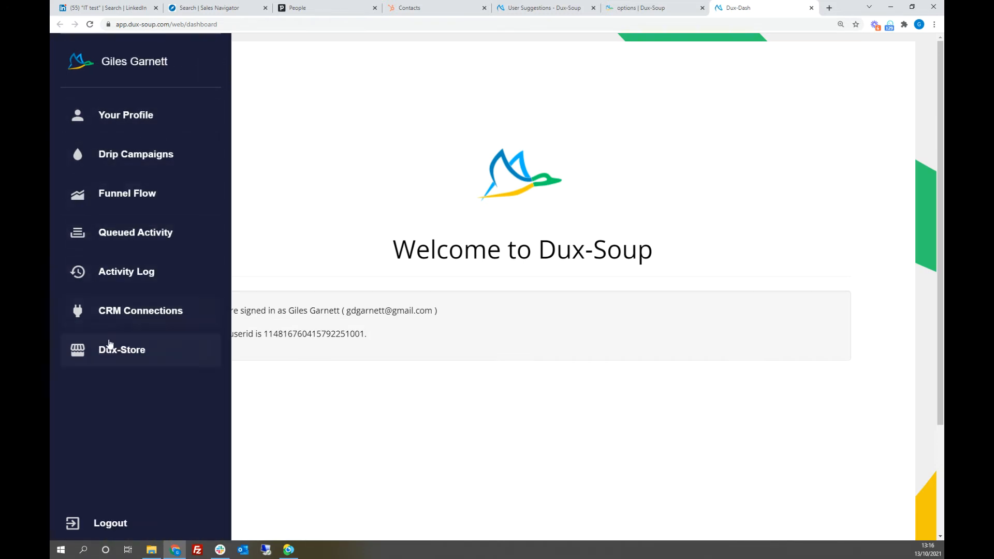
click(119, 118)
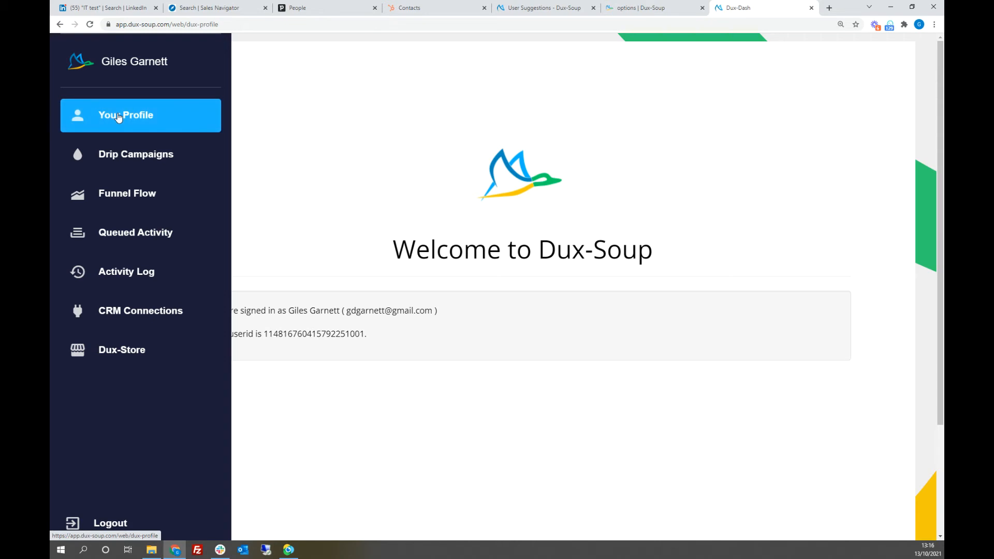
click(115, 157)
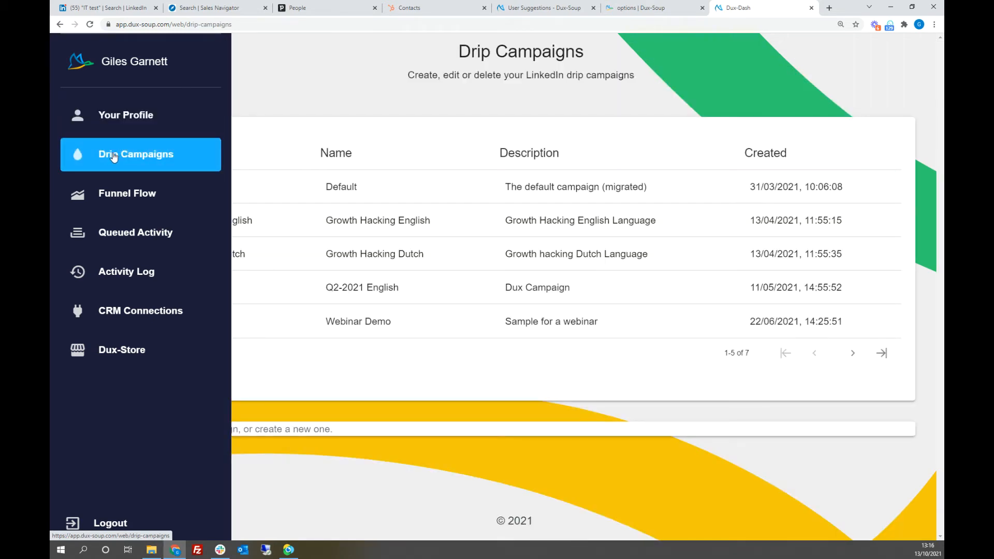
click(123, 196)
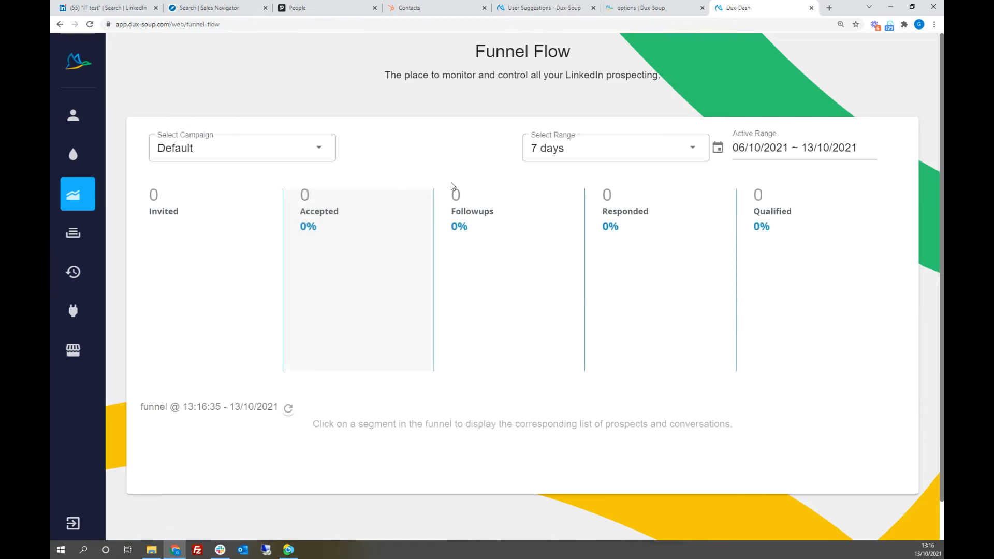
click(566, 150)
click(542, 267)
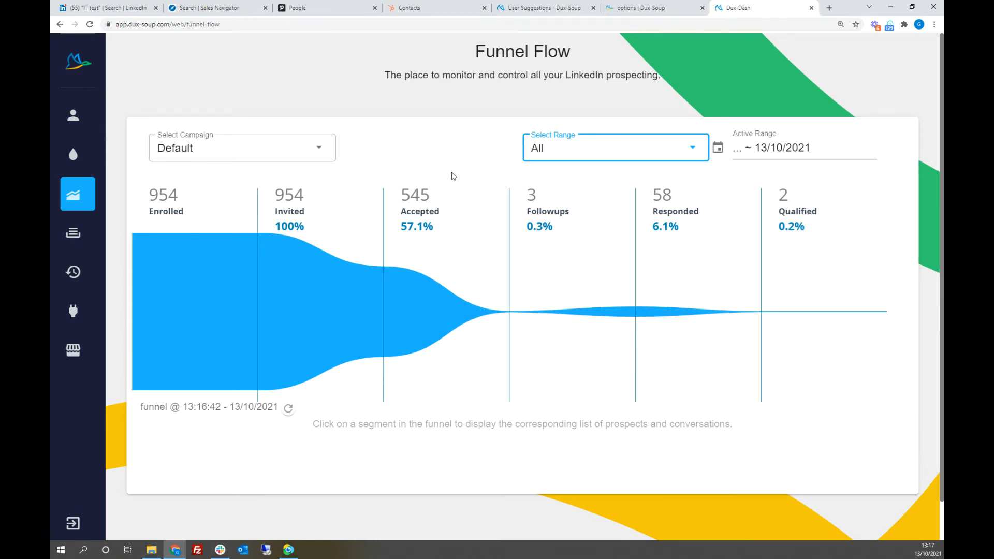
Step: List the prospects in the Accepted segment of the Default campaign's funnel and copy that list
scroll(453, 176, down, 1)
click(430, 177)
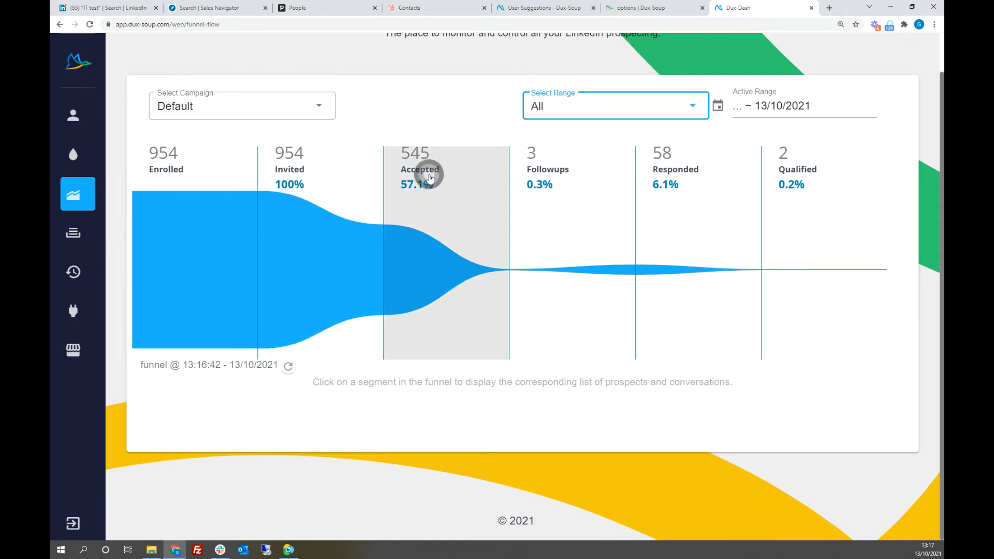
click(429, 177)
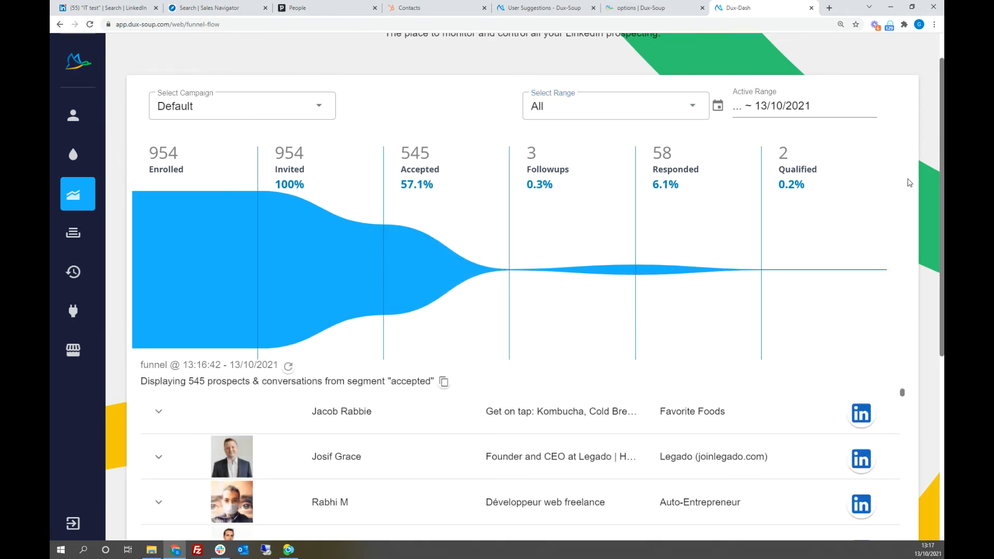
scroll(904, 187, down, 3)
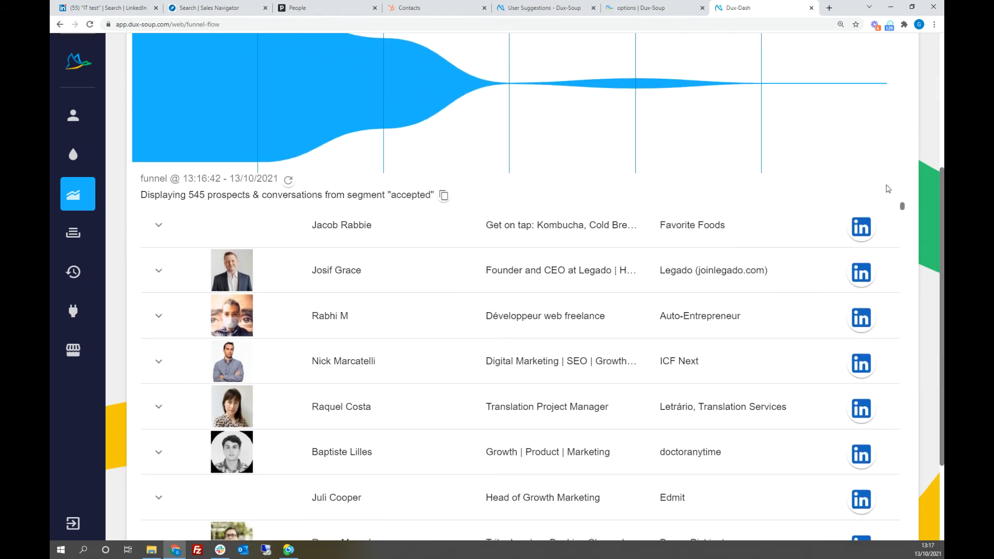
drag(189, 195, 273, 195)
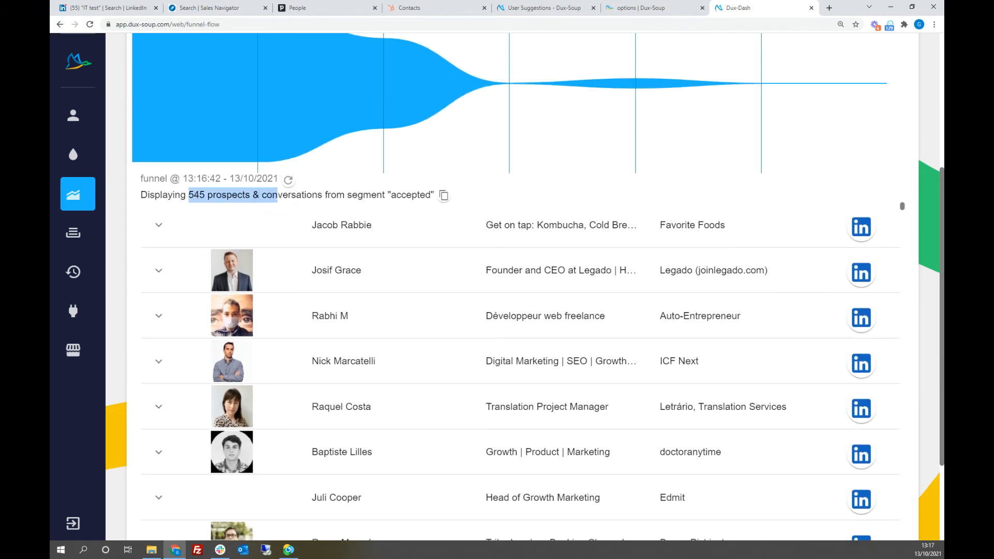
click(913, 175)
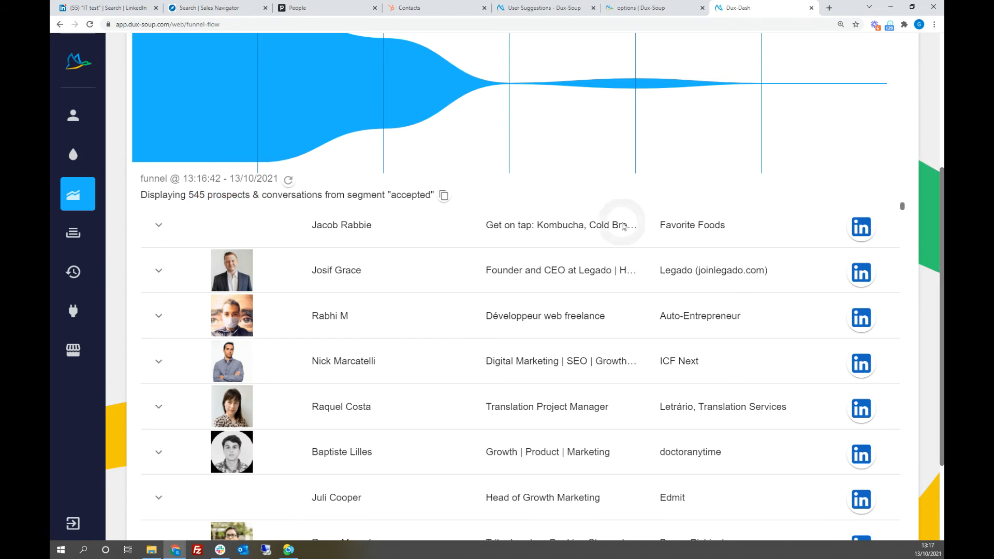
click(444, 196)
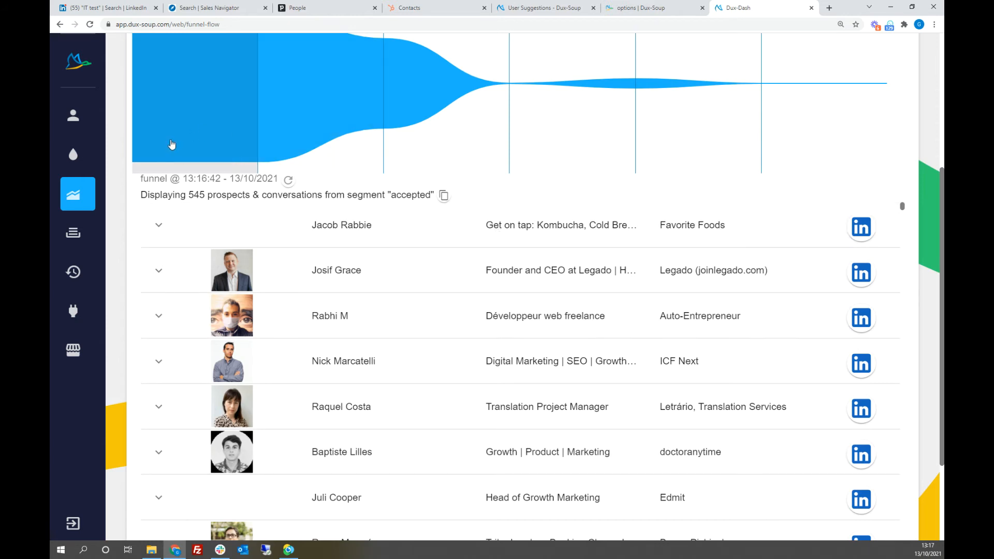
Step: Review the campaigns and date ranges available for filtering the funnel, leaving Default and All selected
scroll(362, 150, up, 4)
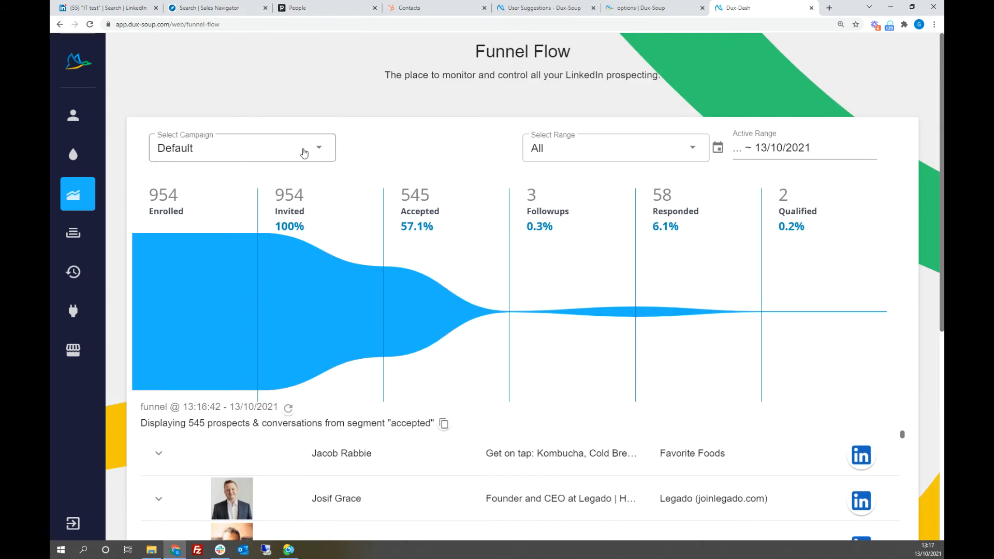
click(321, 151)
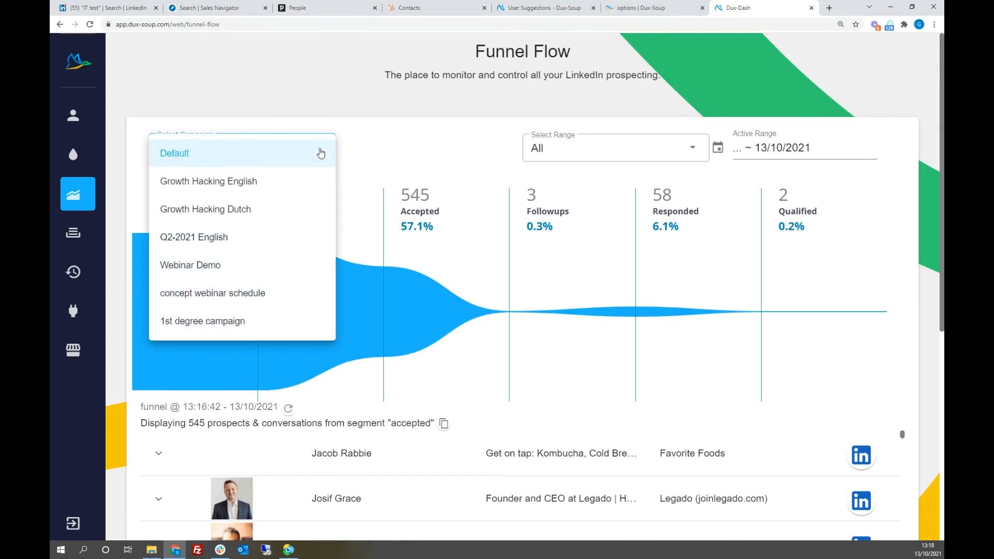
click(385, 143)
click(632, 151)
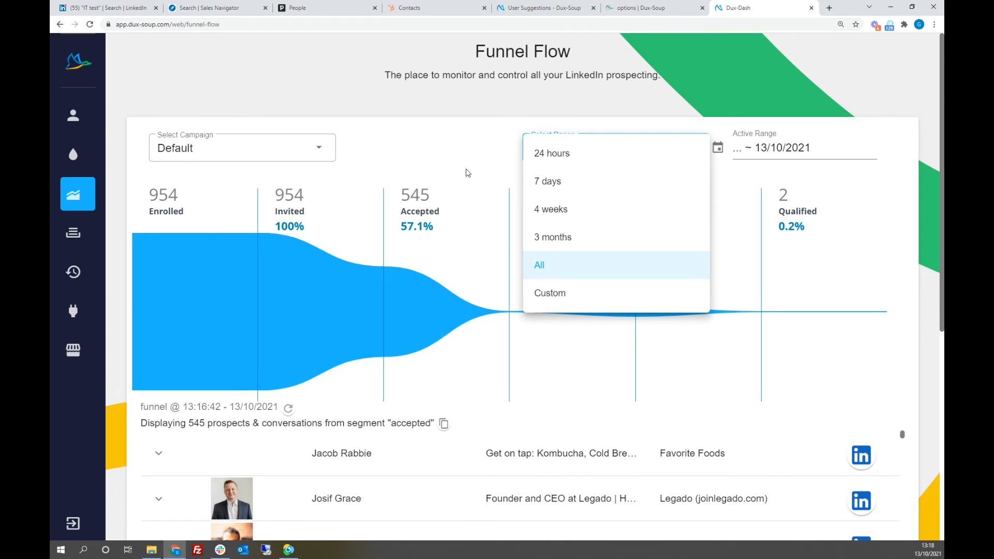
click(468, 147)
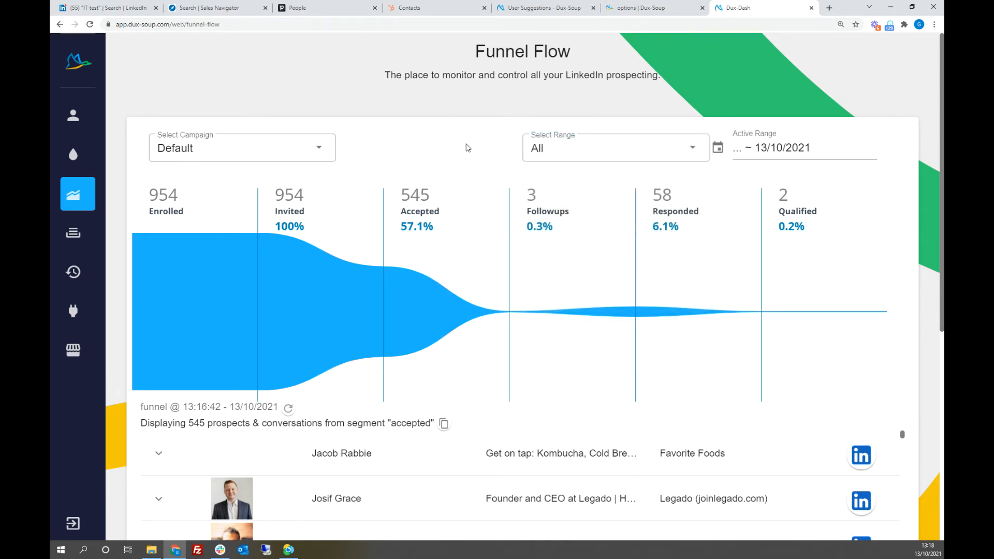
Step: Show the funnel for the Growth Hacking Dutch campaign and look over its segments and prospects
click(318, 148)
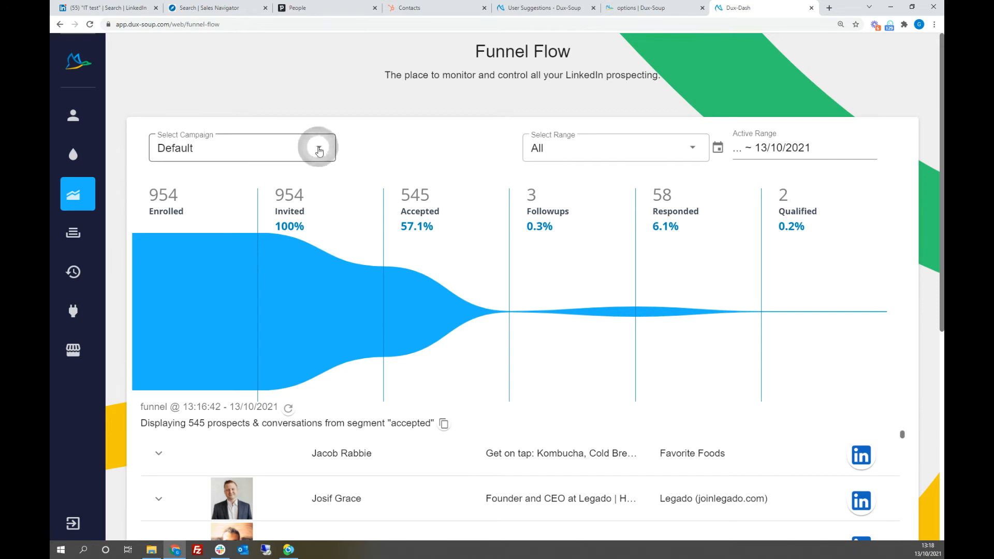
click(256, 209)
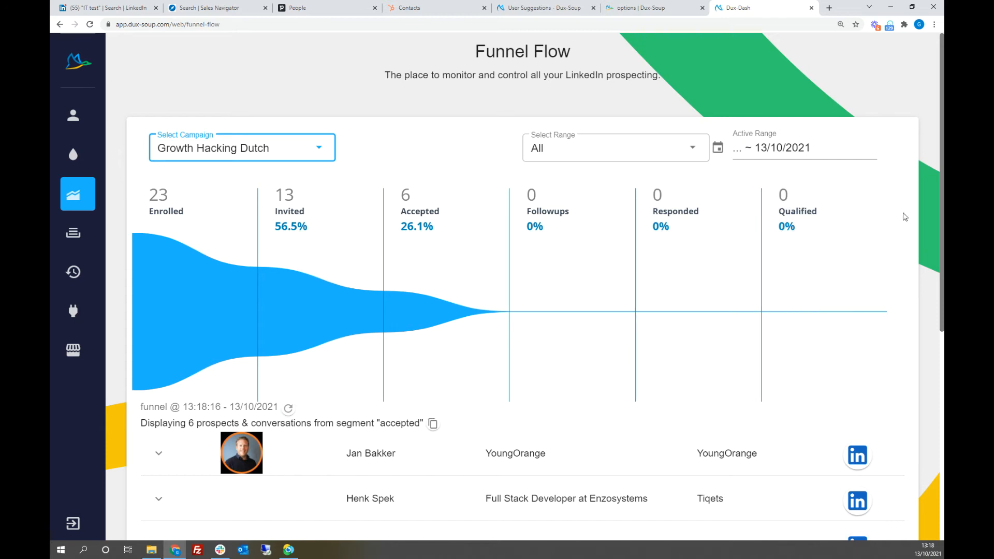
scroll(905, 216, down, 1)
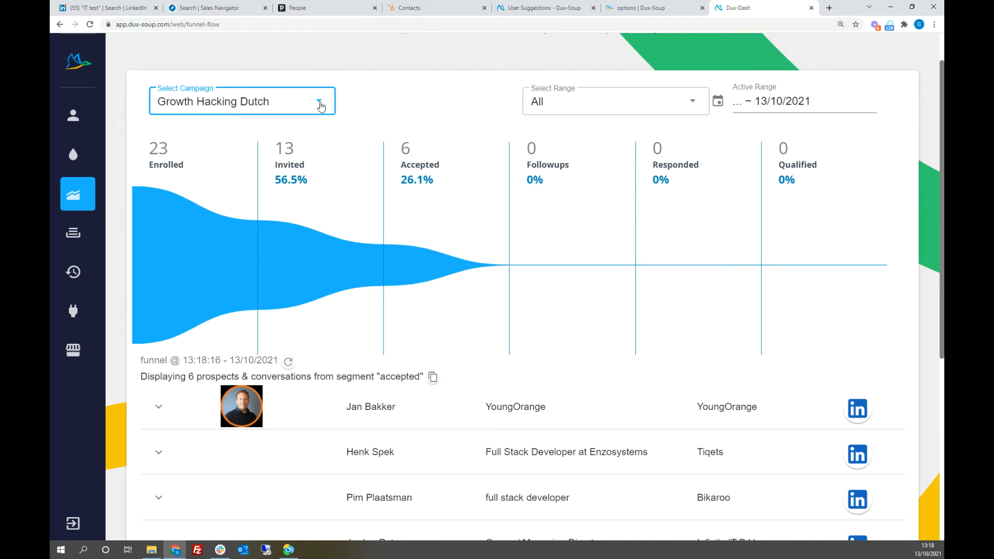
Step: Switch the funnel to the Growth Hacking English campaign and examine its segments
click(320, 105)
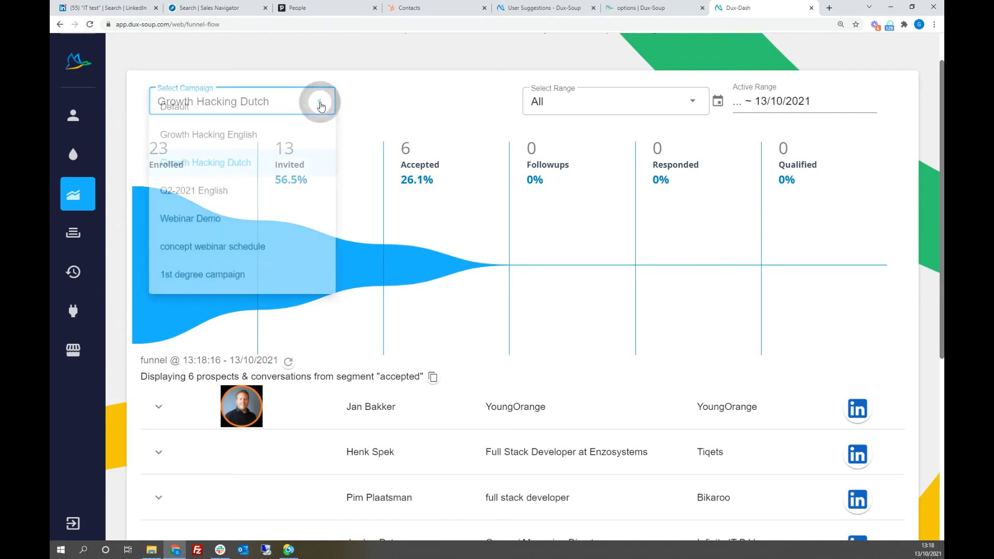
click(229, 136)
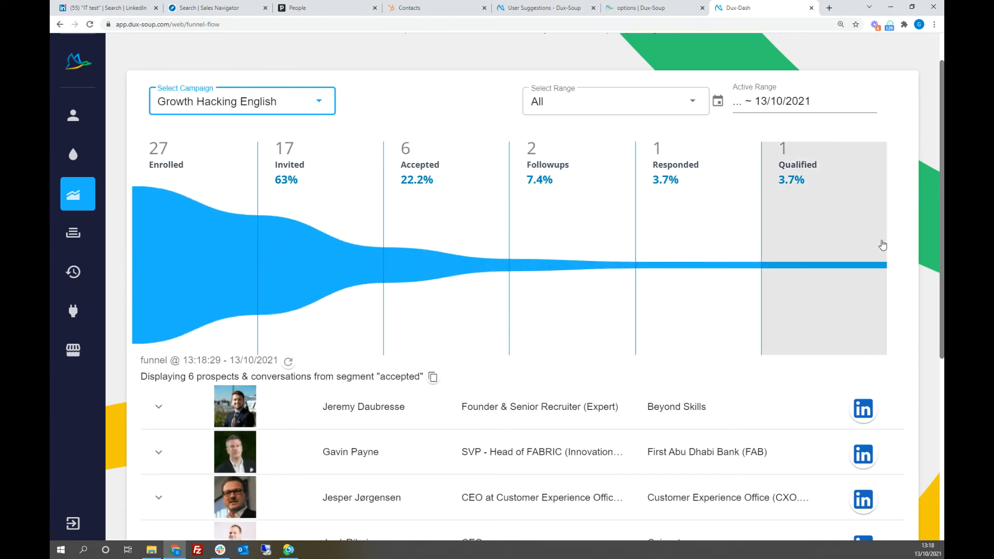
click(910, 235)
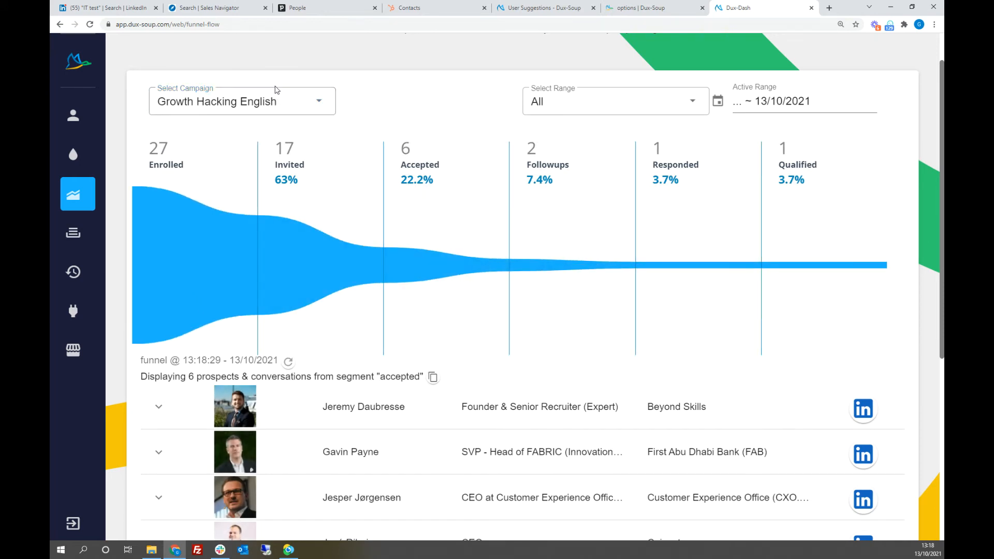
click(284, 107)
click(378, 108)
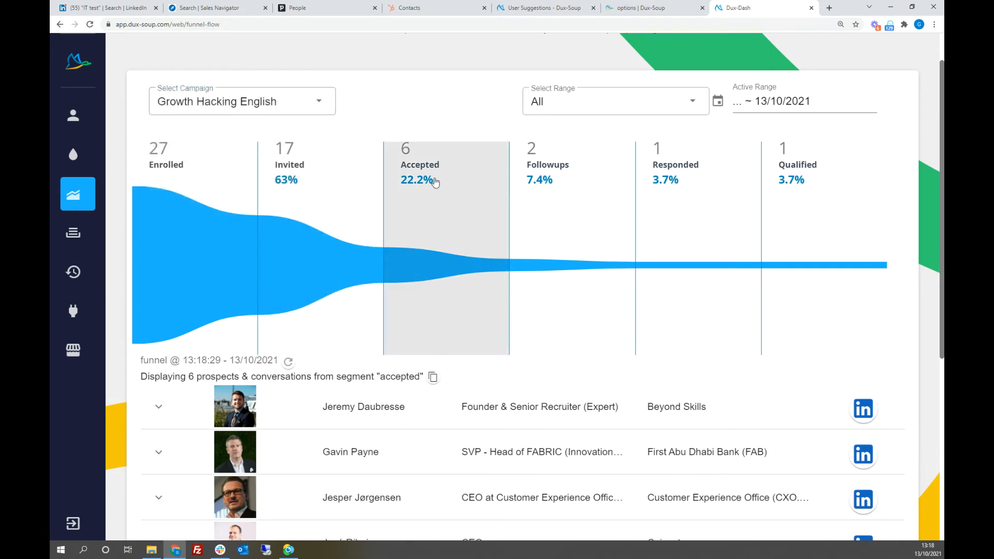
Step: Expand the first prospect in the Growth Hacking English Accepted segment, review the conversation history, and collapse it again
click(434, 179)
click(158, 410)
scroll(456, 383, down, 5)
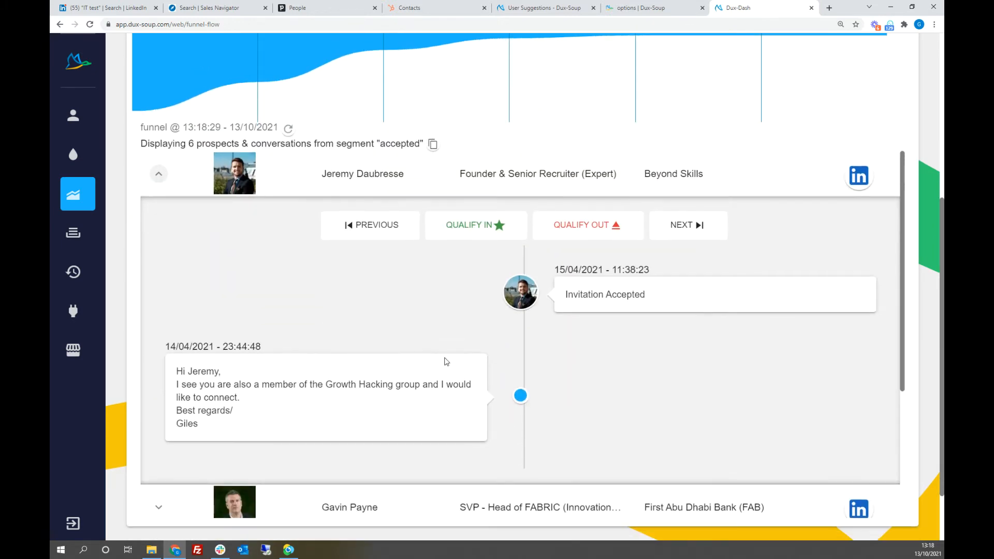
scroll(447, 362, up, 3)
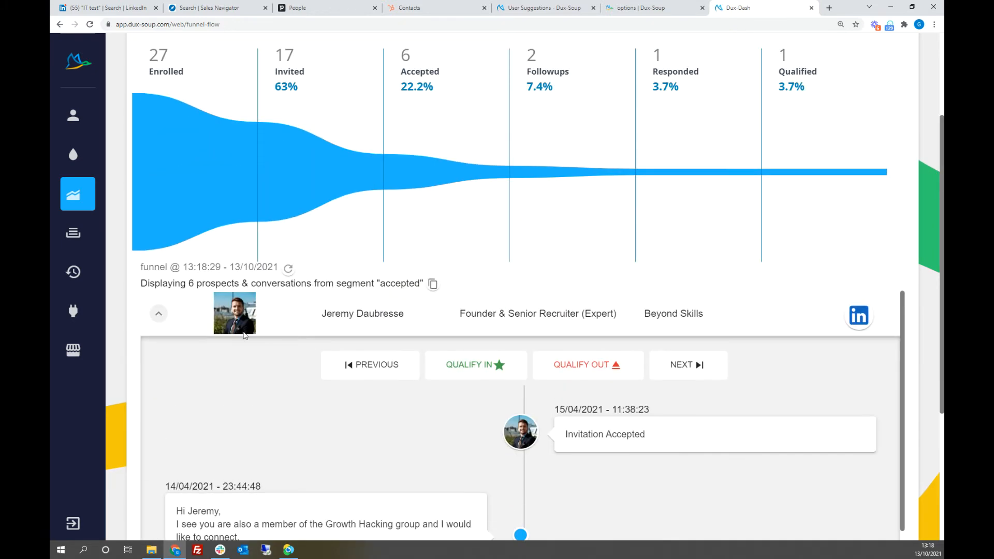
click(159, 315)
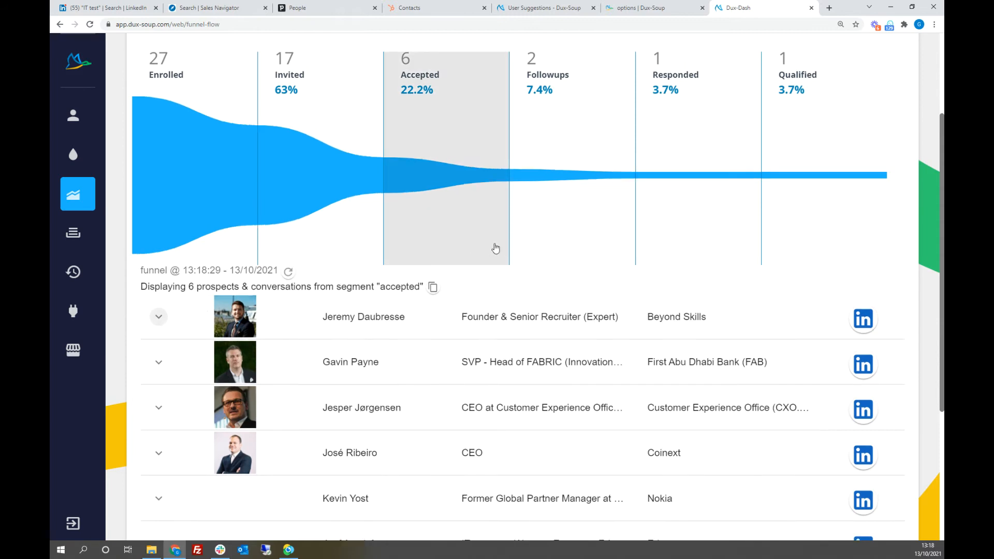
Step: Return the funnel to the Default campaign and list the prospects in its Responded segment
scroll(368, 196, up, 3)
click(320, 149)
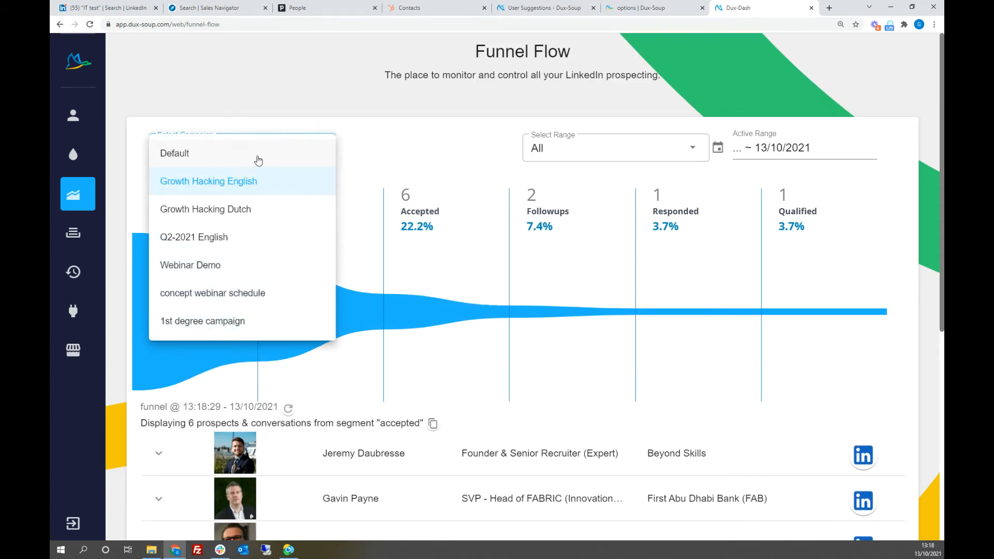
click(199, 154)
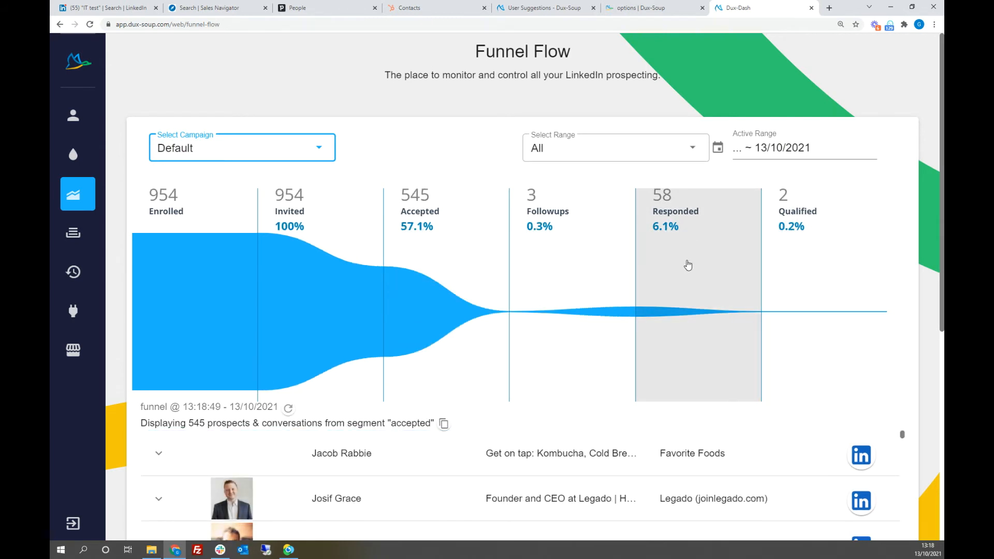
click(688, 265)
scroll(905, 284, down, 2)
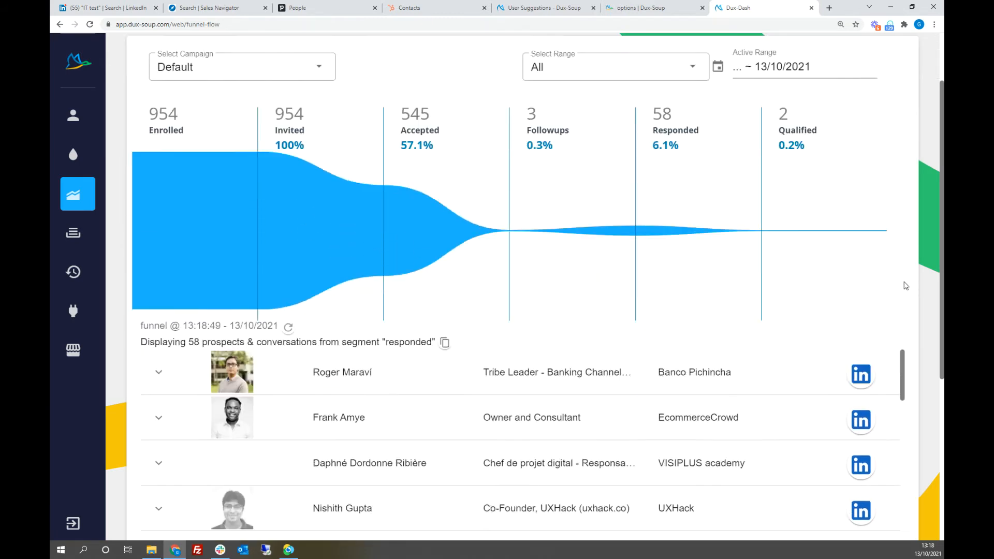
scroll(905, 286, down, 4)
scroll(904, 275, up, 2)
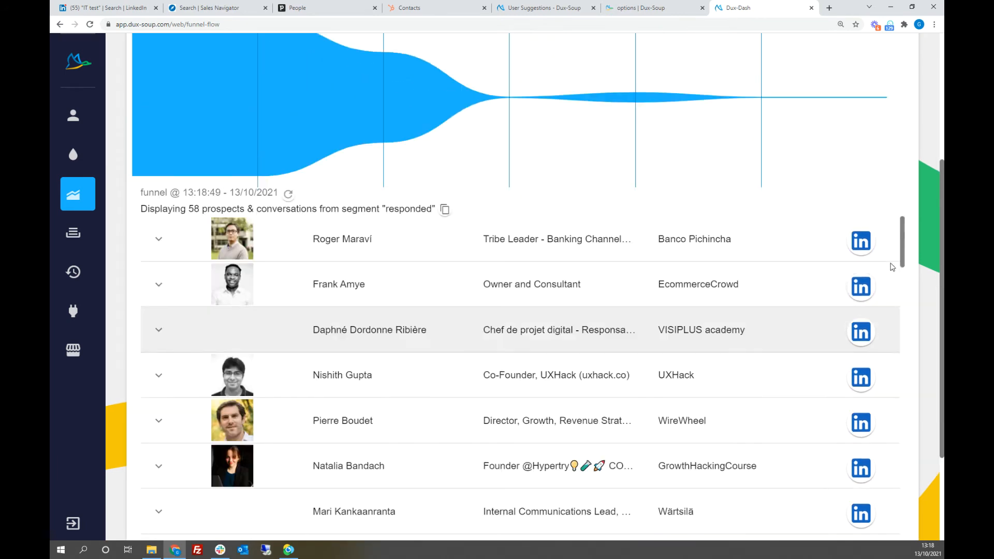
Step: Expand the second prospect in the Responded list and review the message exchange and the reflow and qualification options
click(157, 317)
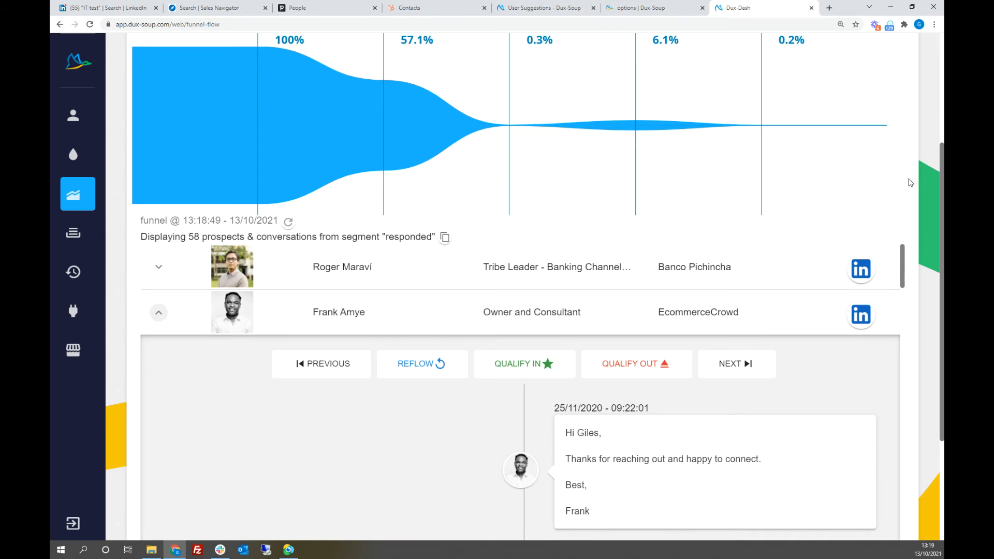
scroll(911, 180, down, 3)
scroll(492, 328, down, 3)
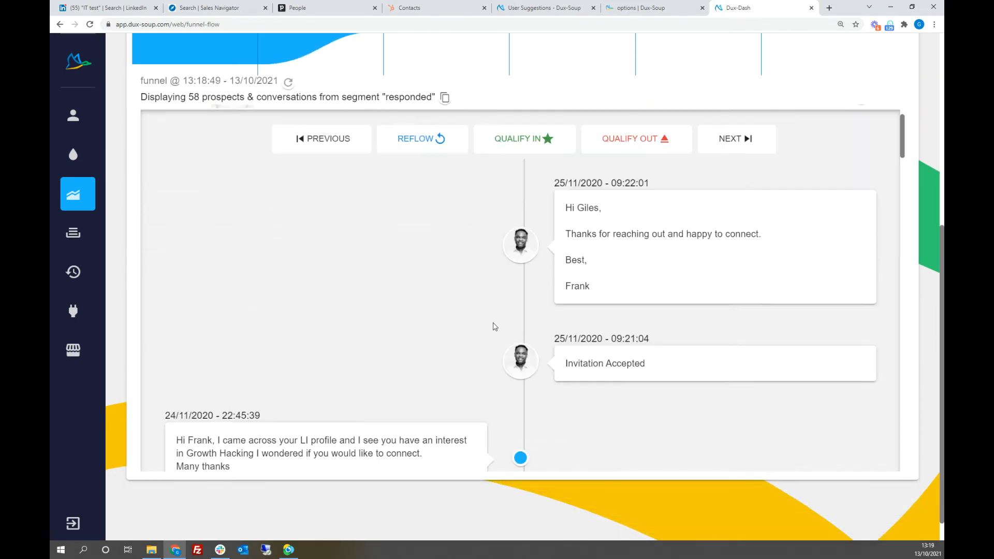
scroll(495, 326, up, 3)
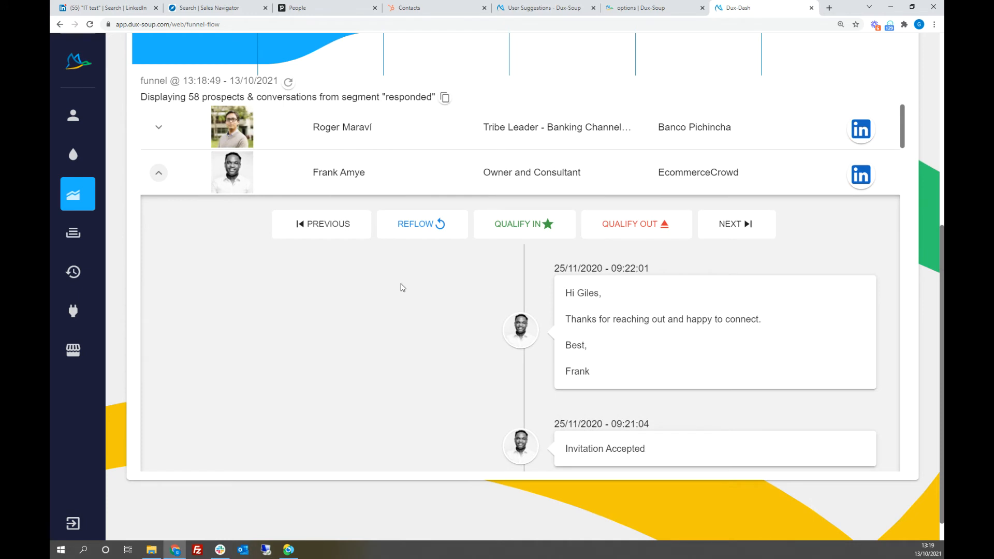
scroll(912, 233, up, 2)
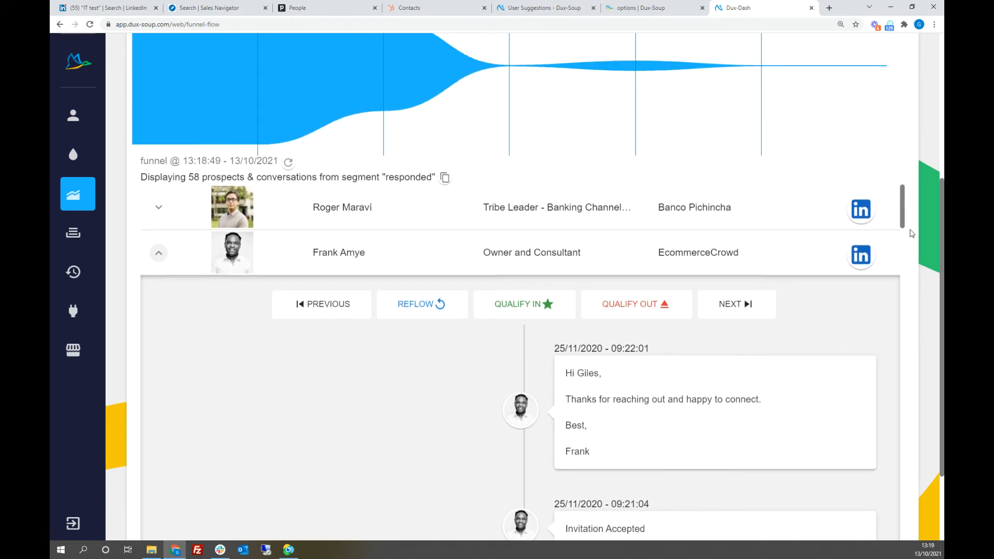
scroll(912, 233, up, 1)
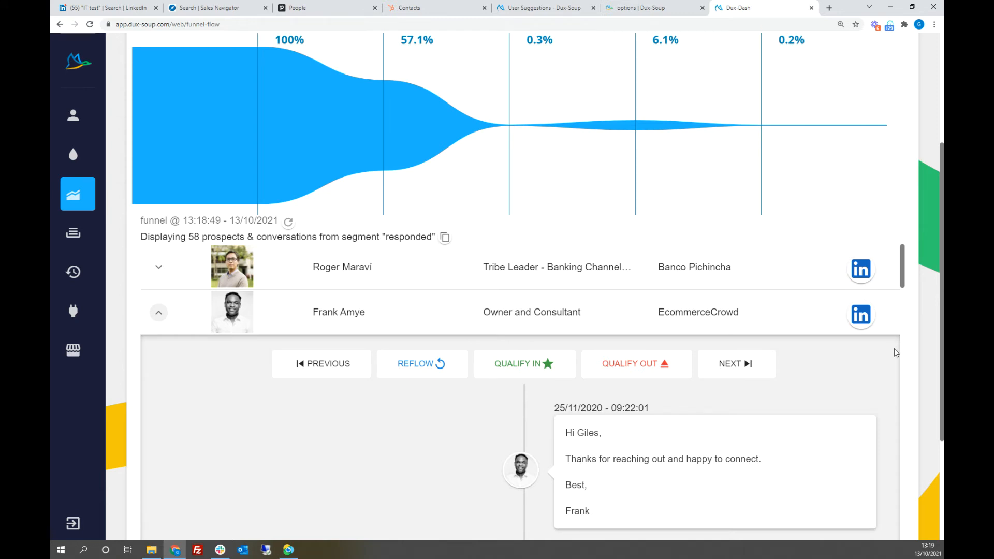
Step: Switch to the Dux-Soup options and review the automated actions, exclusions and follow-up drip campaign settings
scroll(907, 326, up, 1)
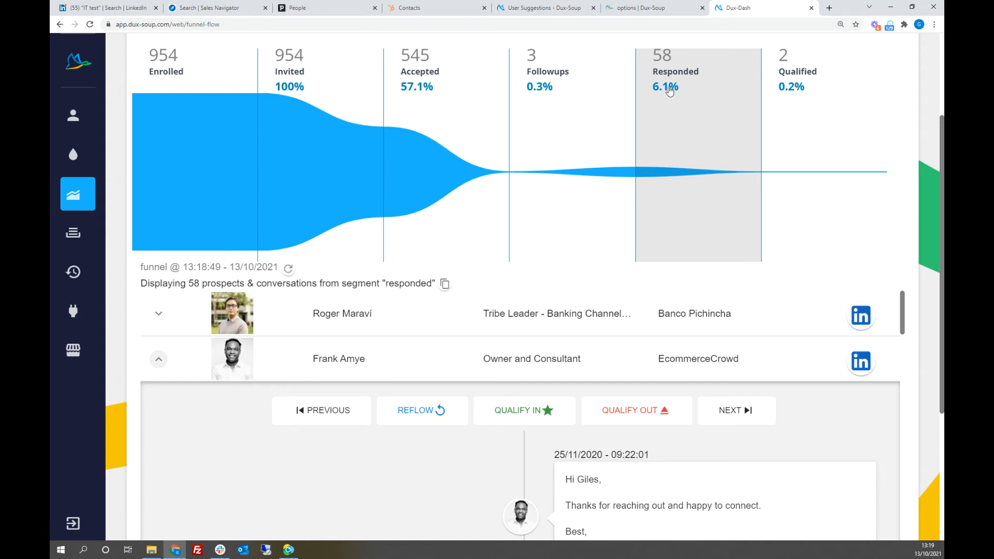
click(648, 10)
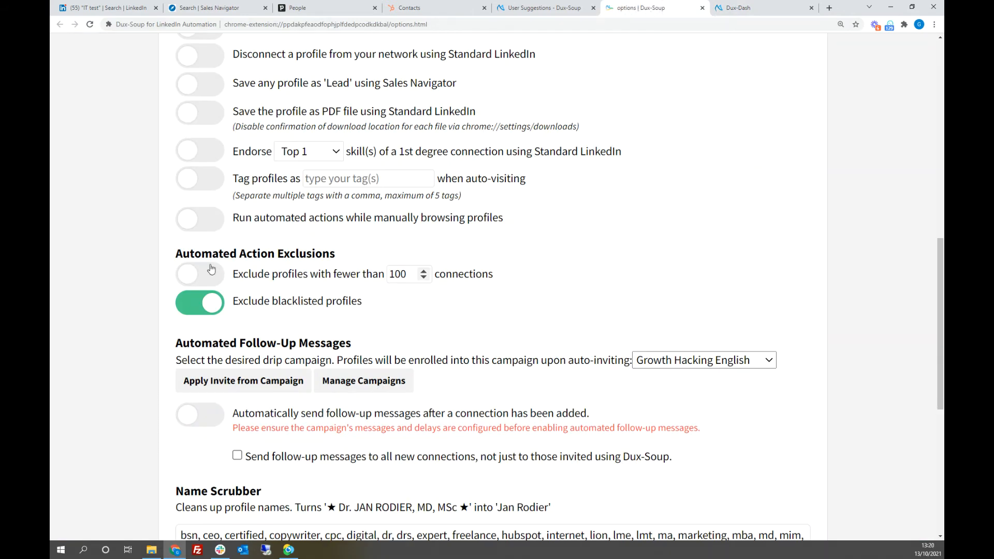
scroll(694, 171, up, 10)
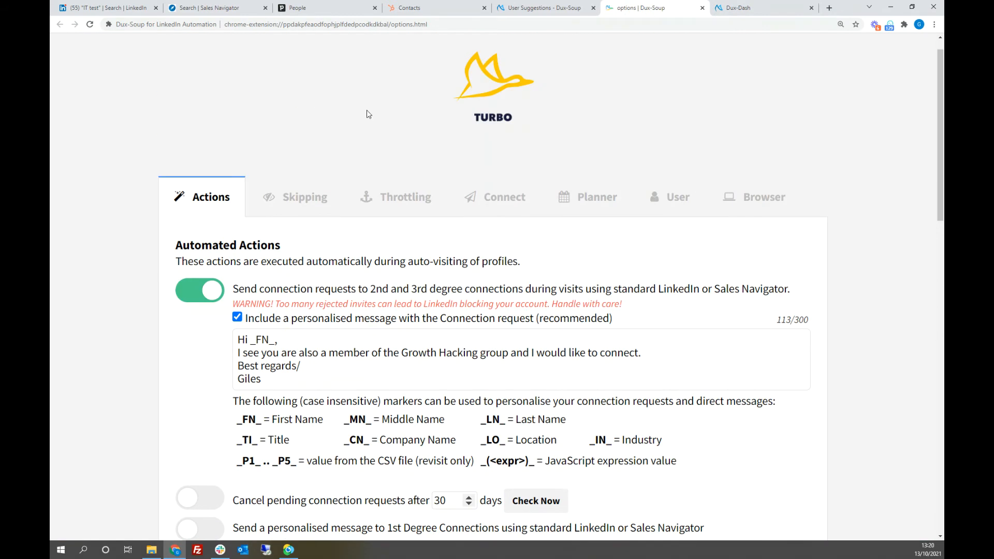
scroll(901, 298, down, 10)
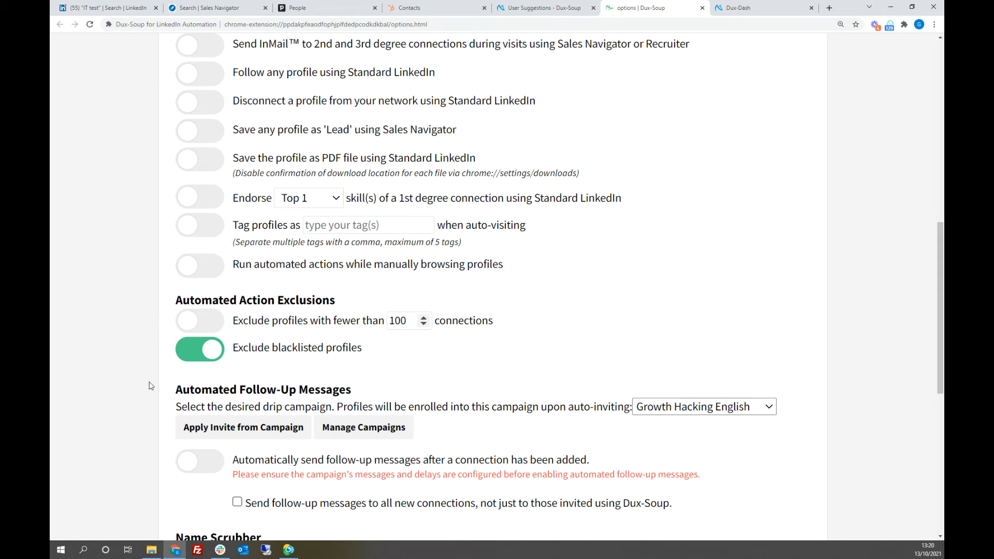
Step: Return to the Dux-Dash and examine the actions waiting to be run in Queued Activity
click(765, 10)
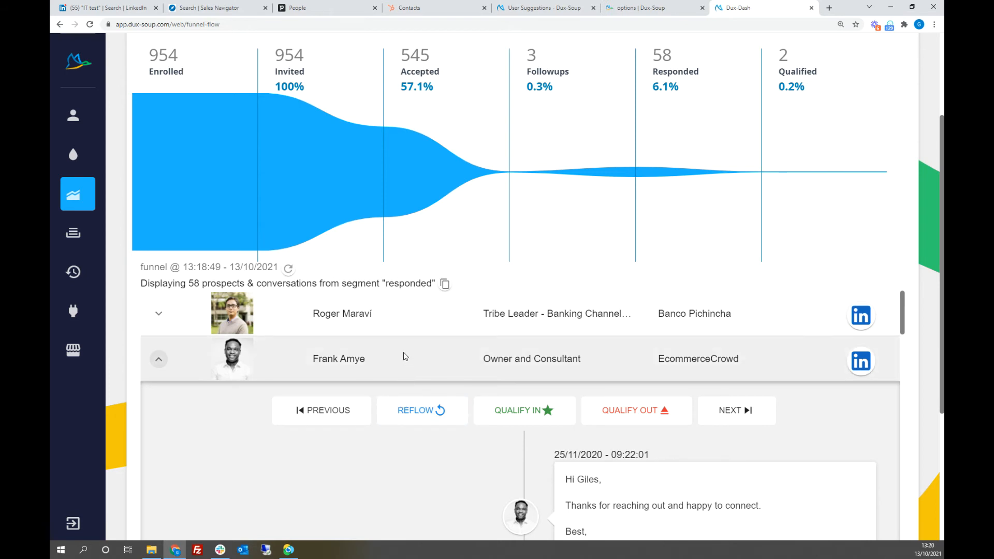
scroll(196, 203, up, 3)
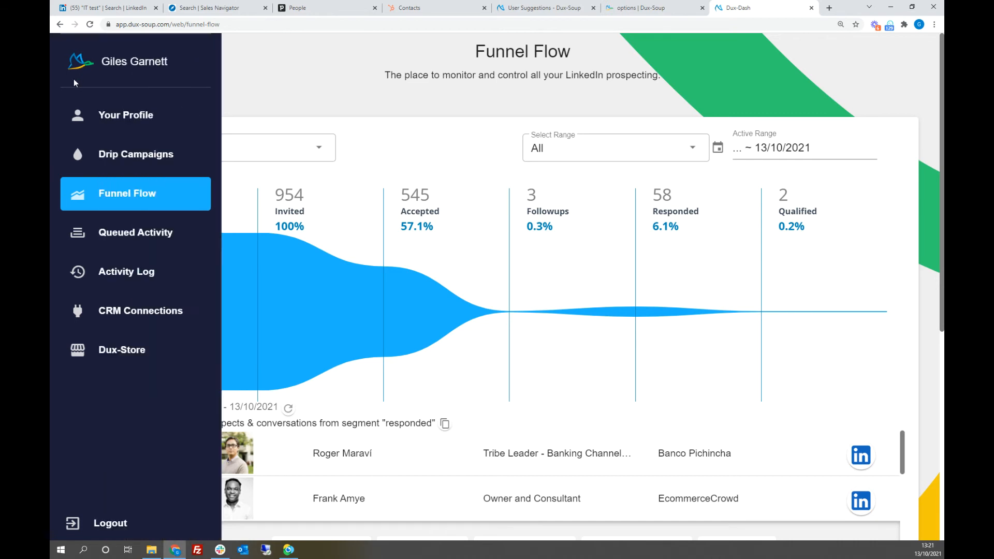
click(118, 239)
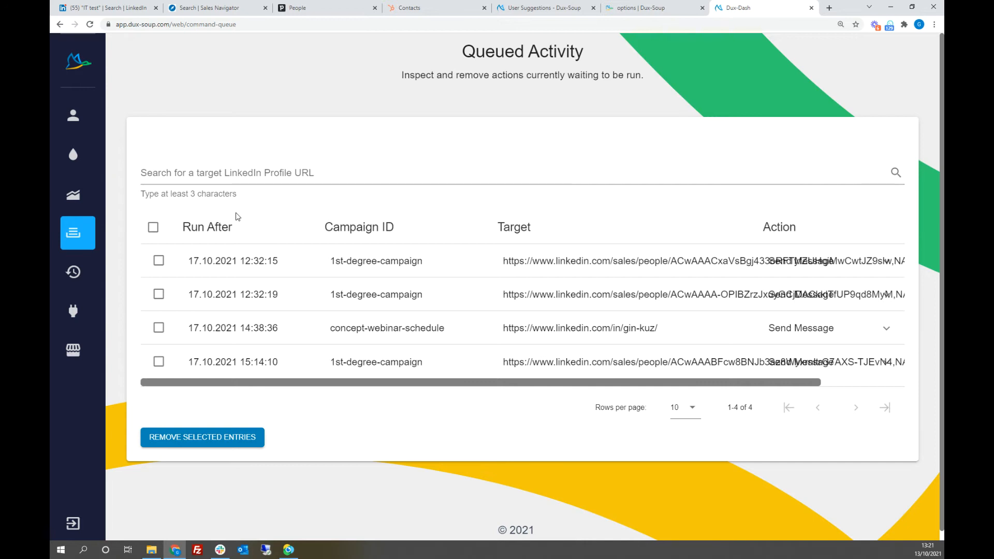
Step: Go to the Activity Log and search its entries by the prospect's first name
mouse_move(89, 239)
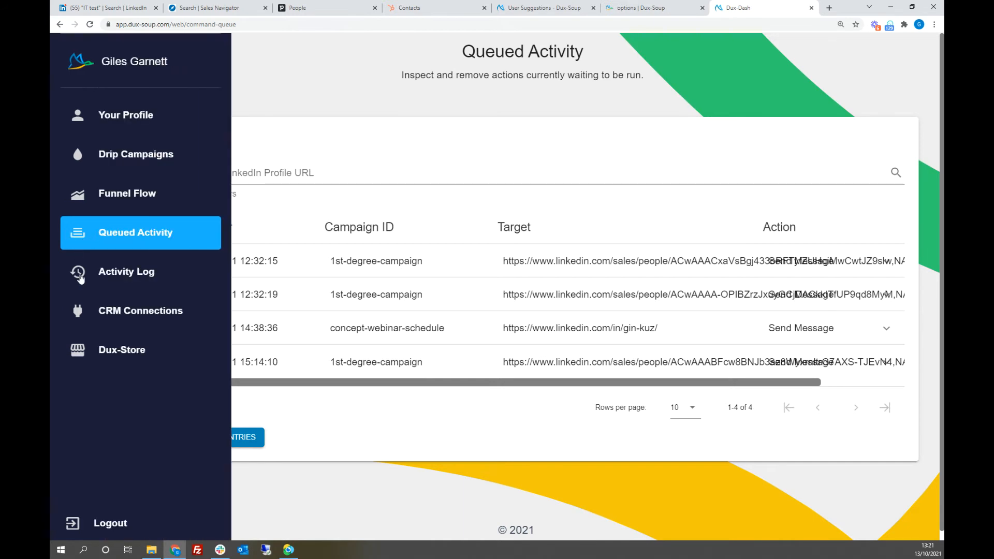
click(120, 273)
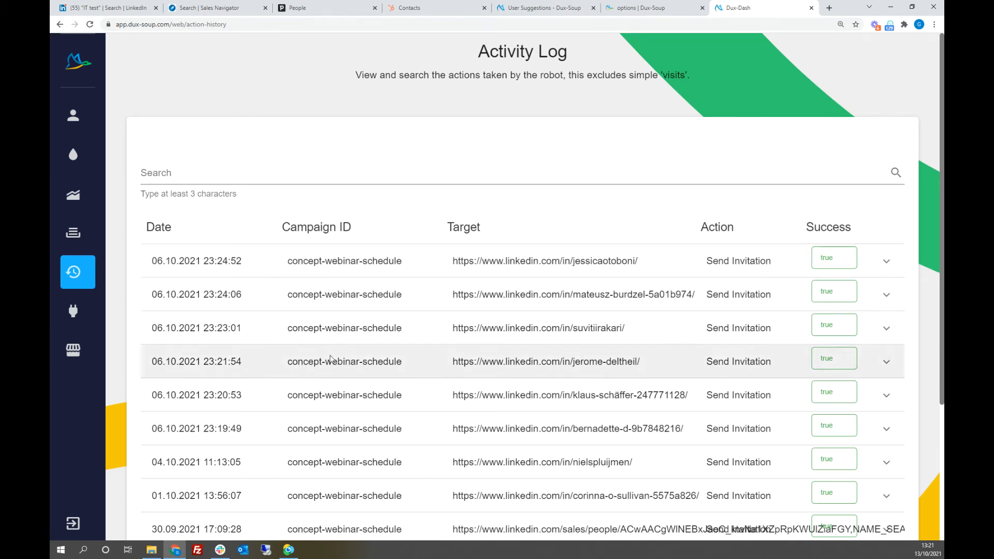
click(204, 173)
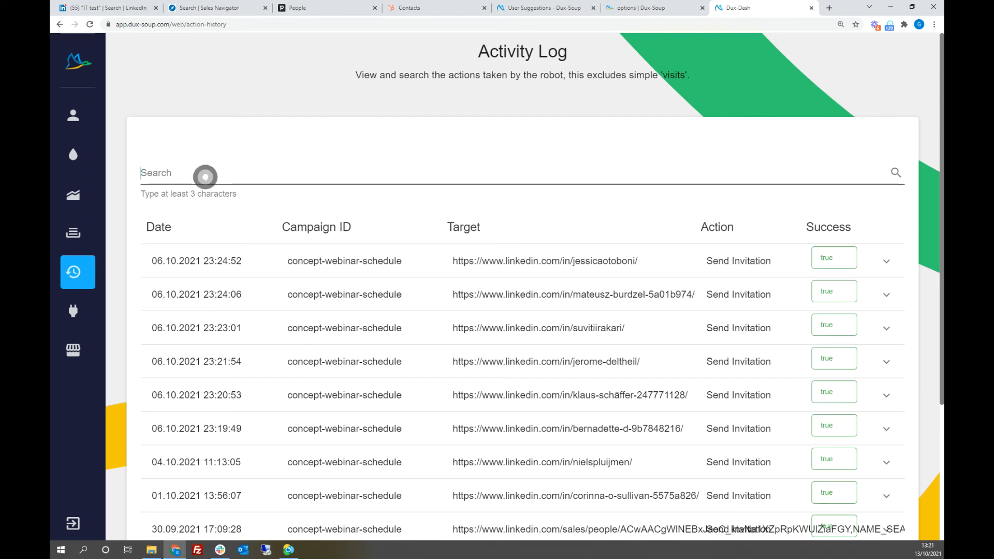
text(gin)
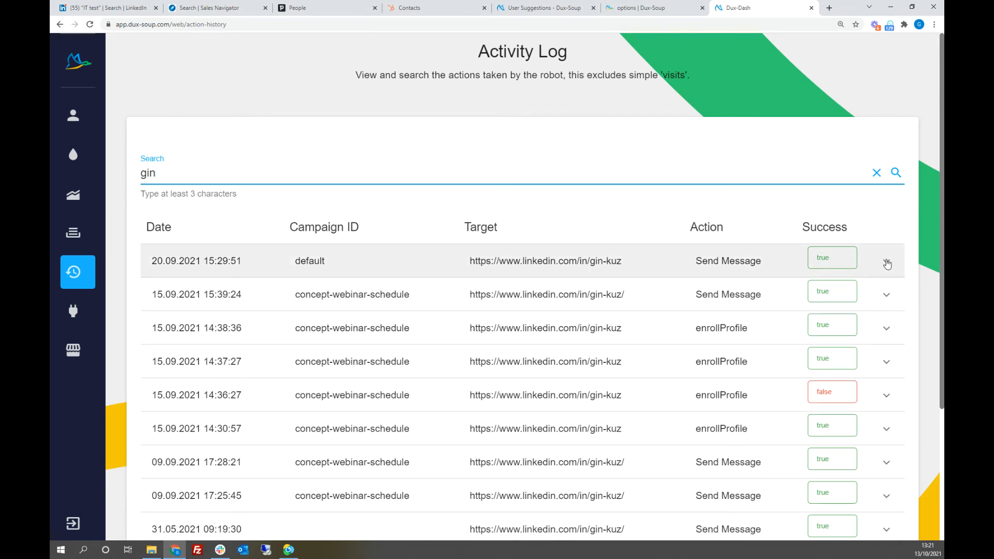
Step: Check the details of the most recent Send Message entry, collapse it and look through the filtered log
click(886, 263)
click(888, 263)
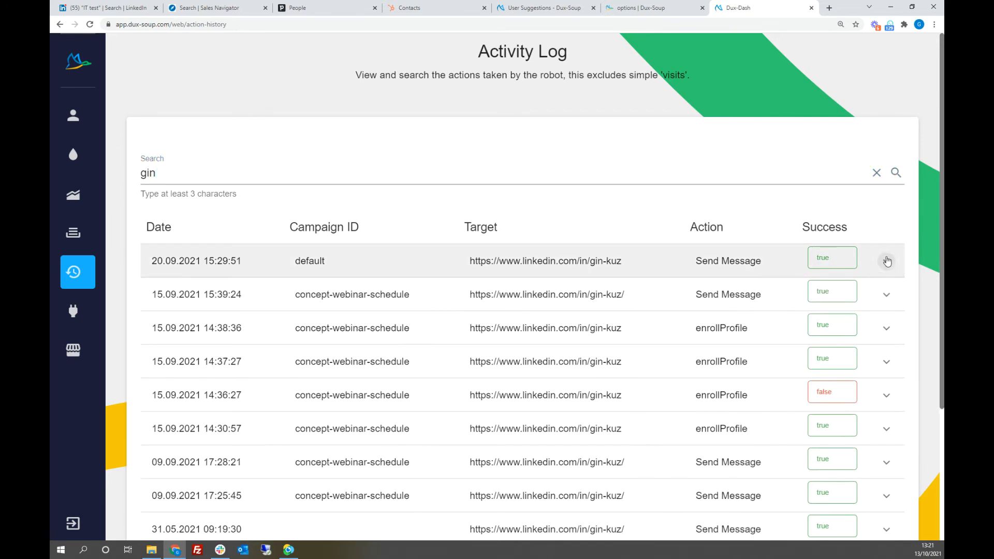
scroll(464, 320, down, 4)
scroll(464, 322, up, 4)
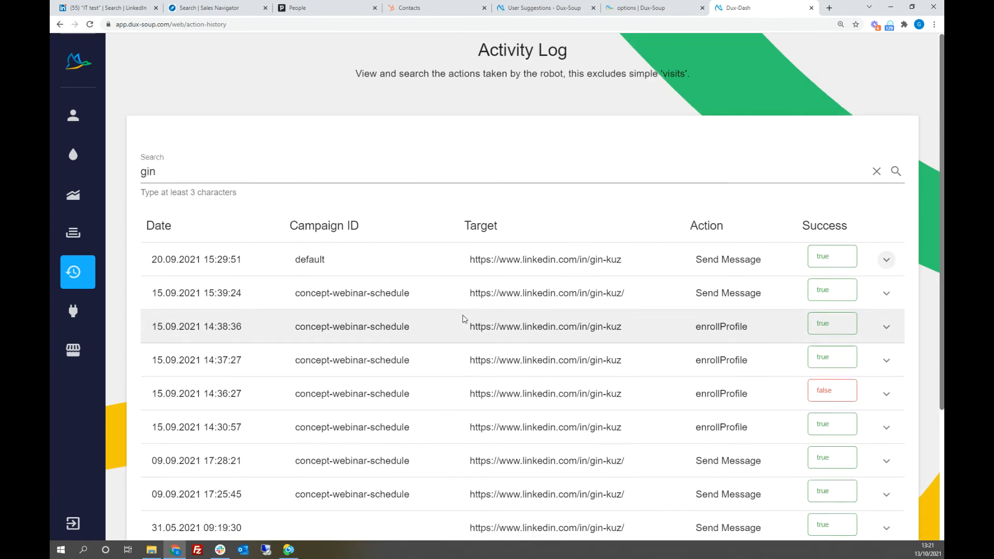
click(163, 175)
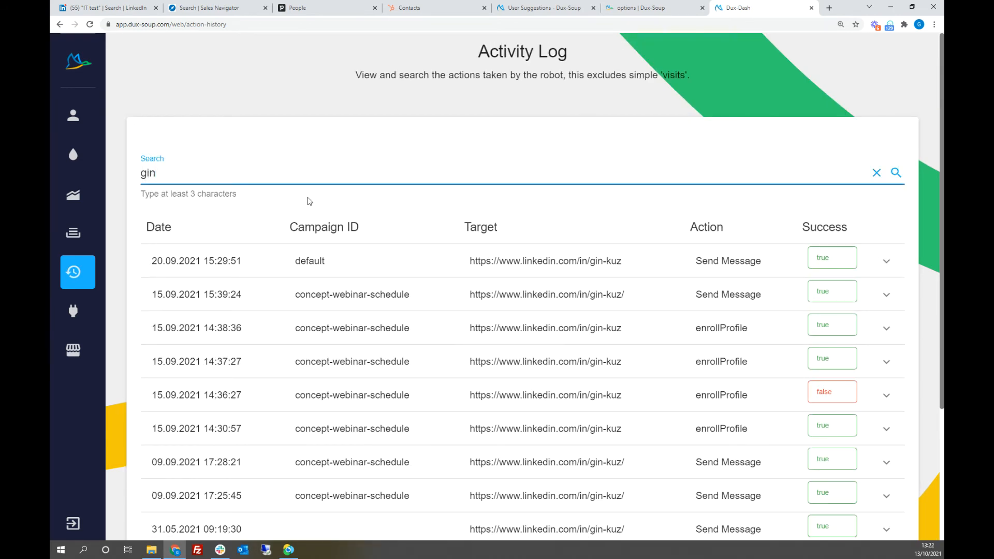
Step: Inspect the error details of the failed enrollProfile entry and the details of the entry directly above, collapsing both again
click(887, 396)
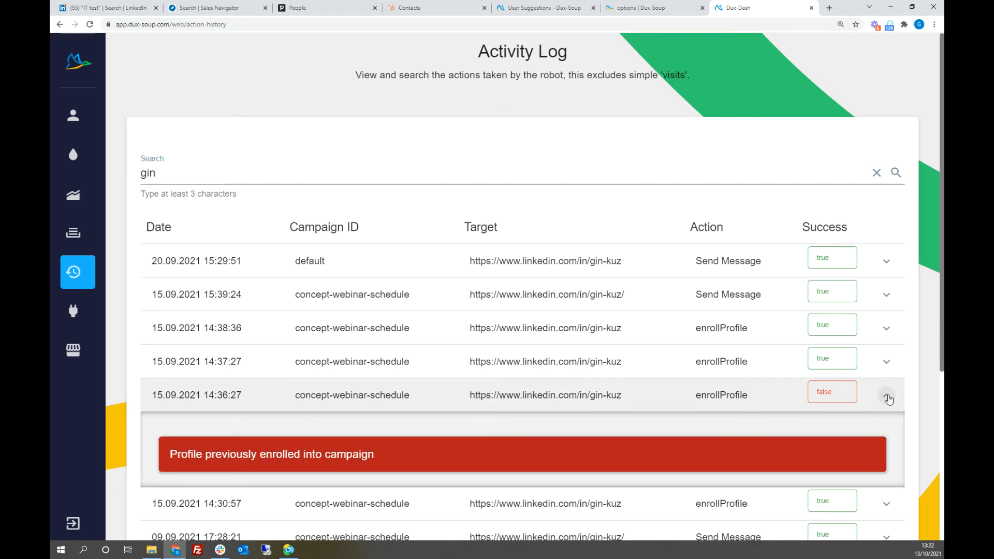
click(887, 396)
click(882, 361)
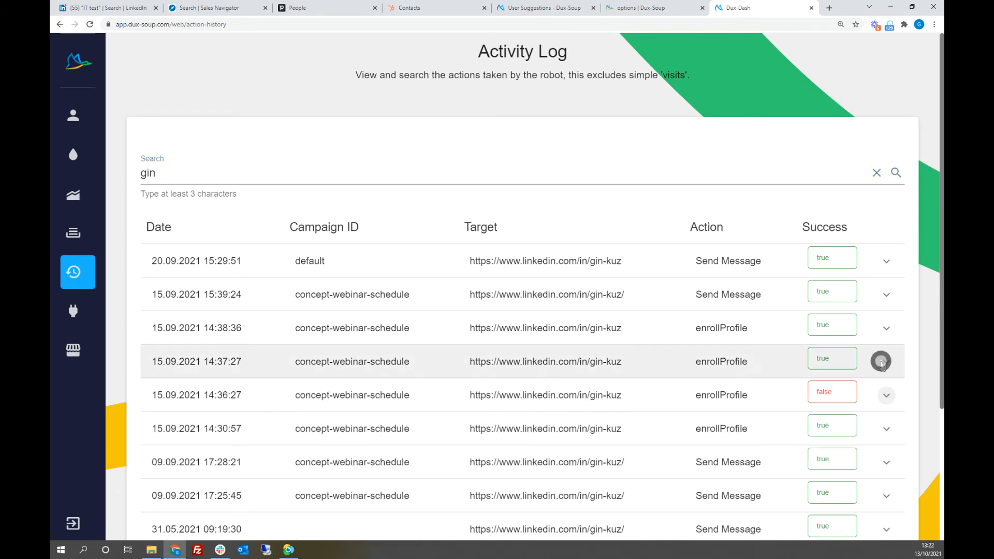
click(883, 364)
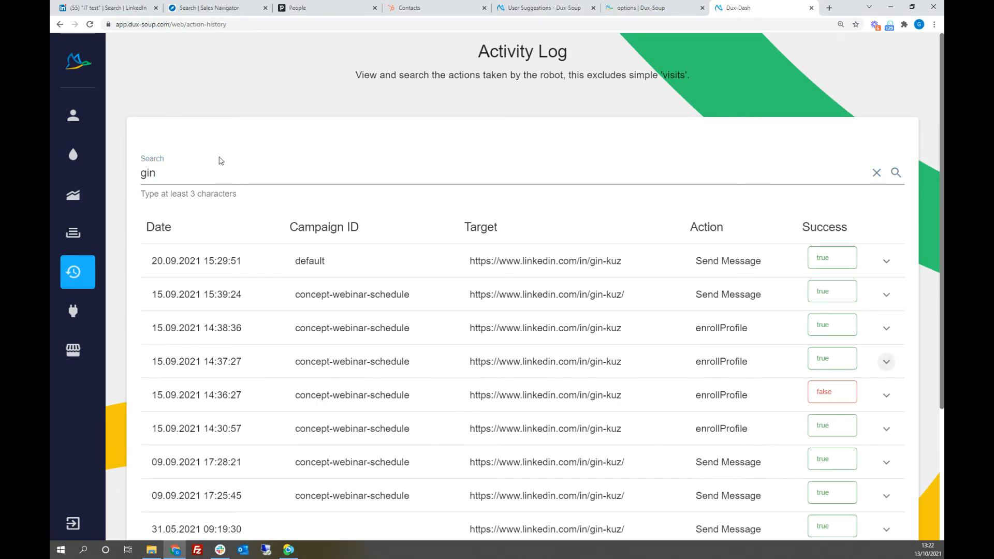
Step: Clear the prospect's name from the Activity Log search
click(198, 170)
key(BackSpace)
key(BackSpace)
key(BackSpace)
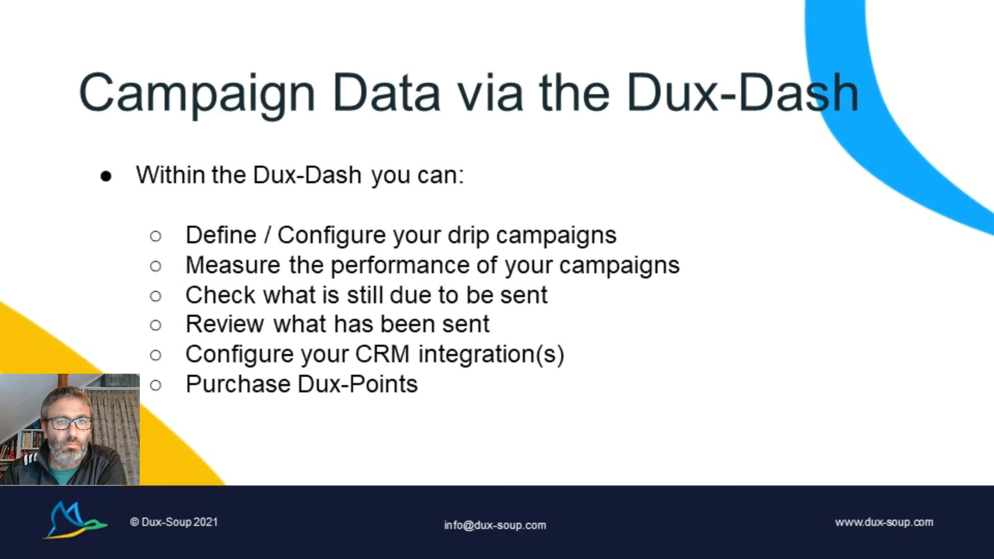
key(Right)
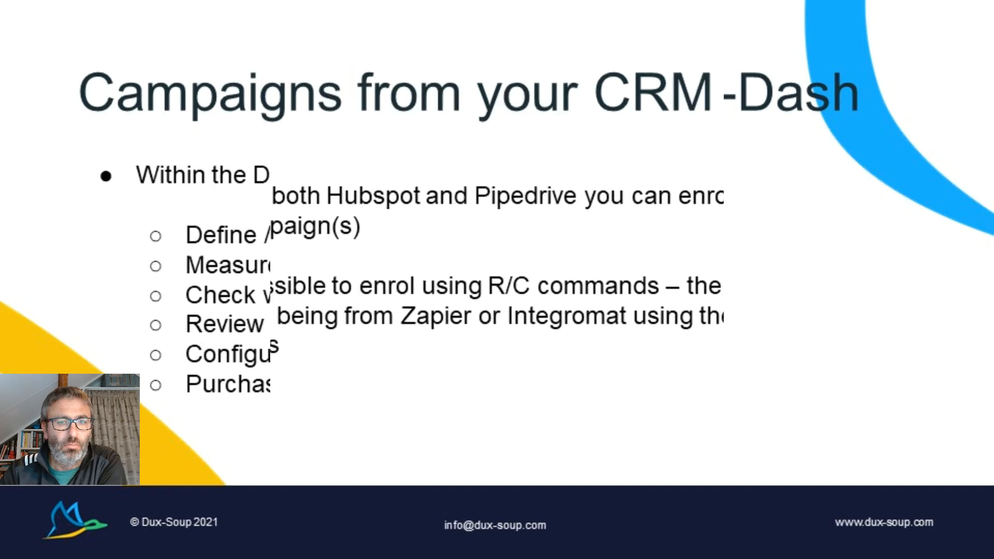
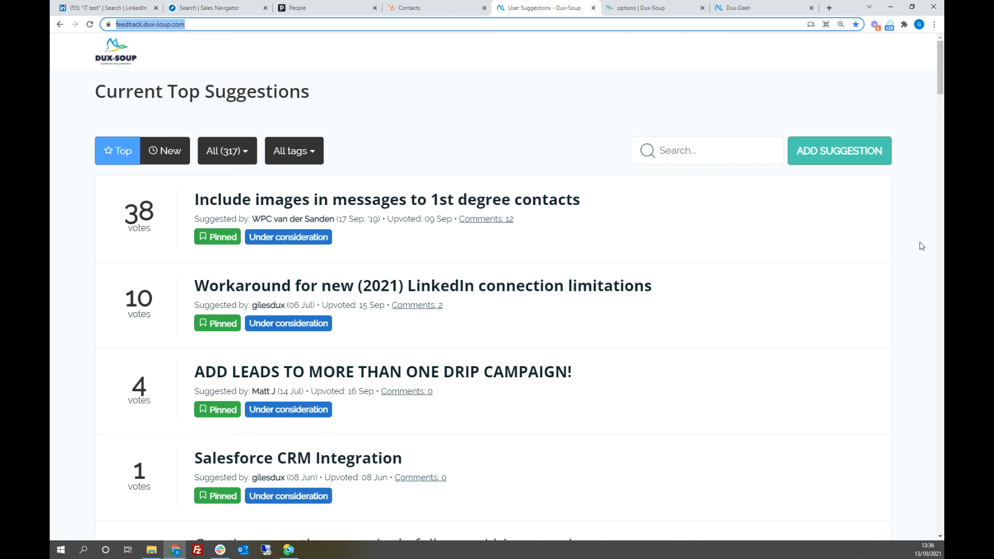
Step: Switch to the Sales Navigator lead results and collapse the Dux-Soup Tricks panel
click(207, 9)
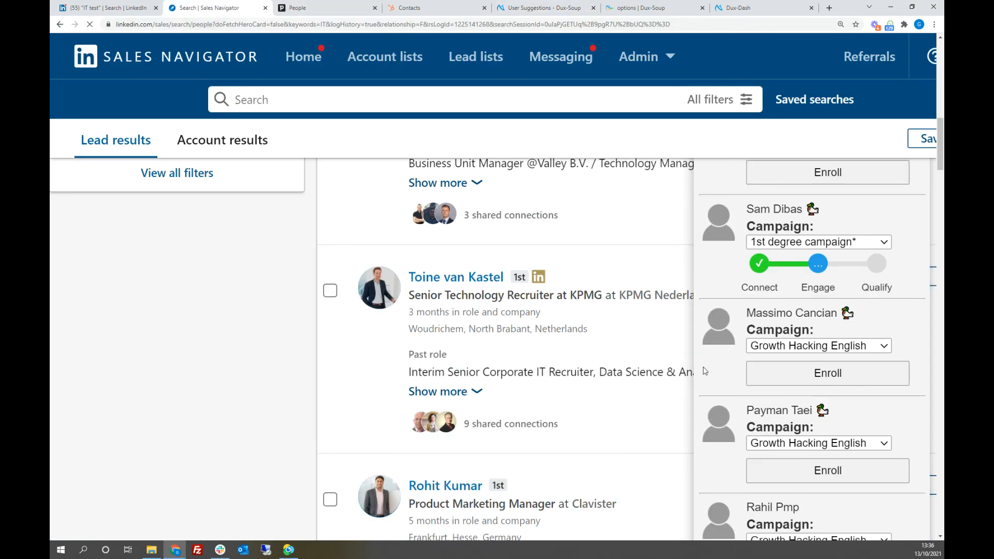
scroll(666, 270, up, 15)
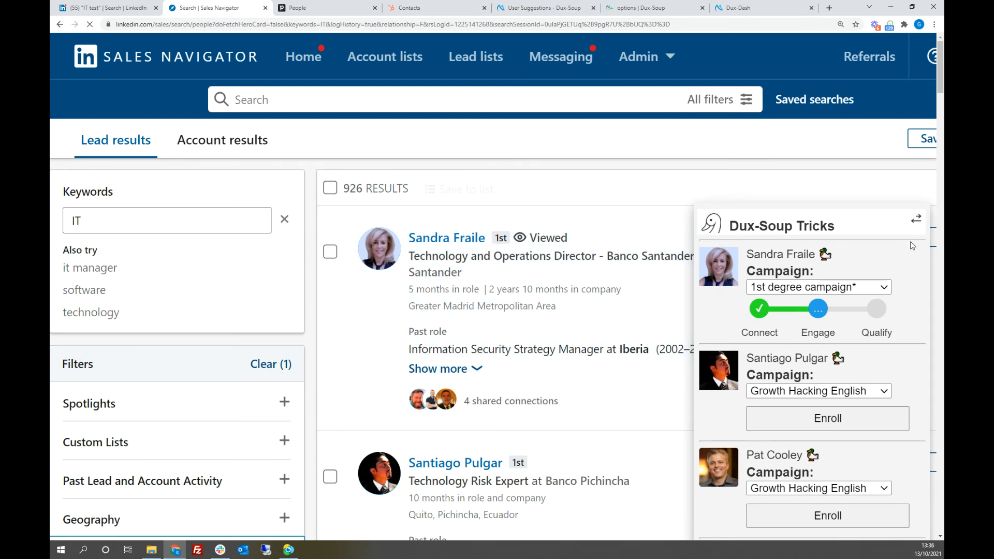
click(917, 221)
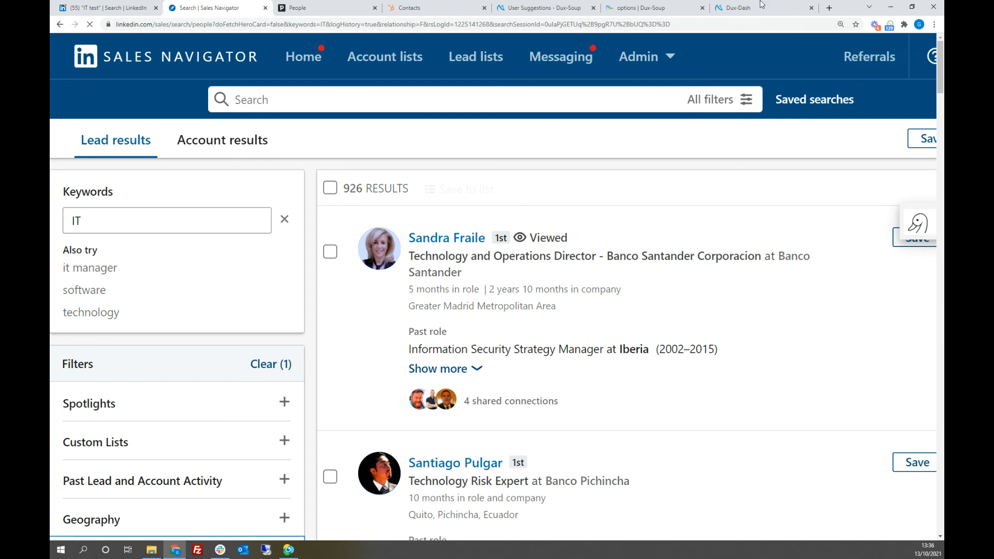
Step: Open the full set of search filters and remove the 1st Degree Connections relationship filter
click(712, 98)
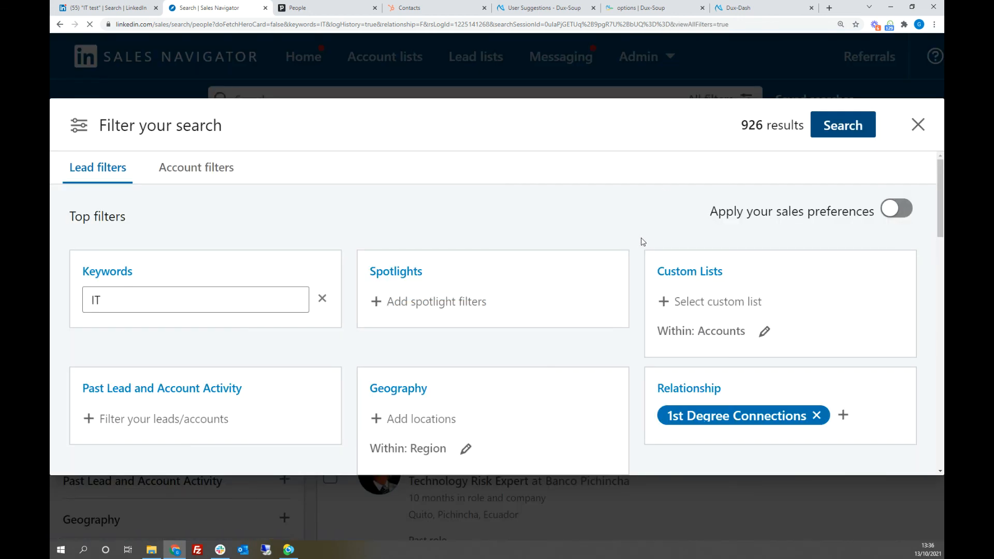
scroll(642, 241, down, 3)
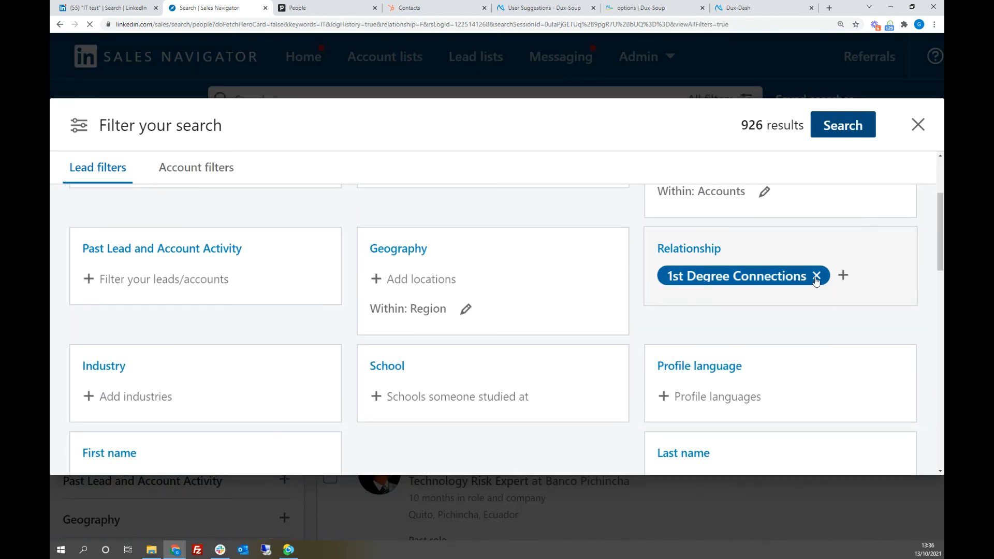
click(786, 277)
click(638, 250)
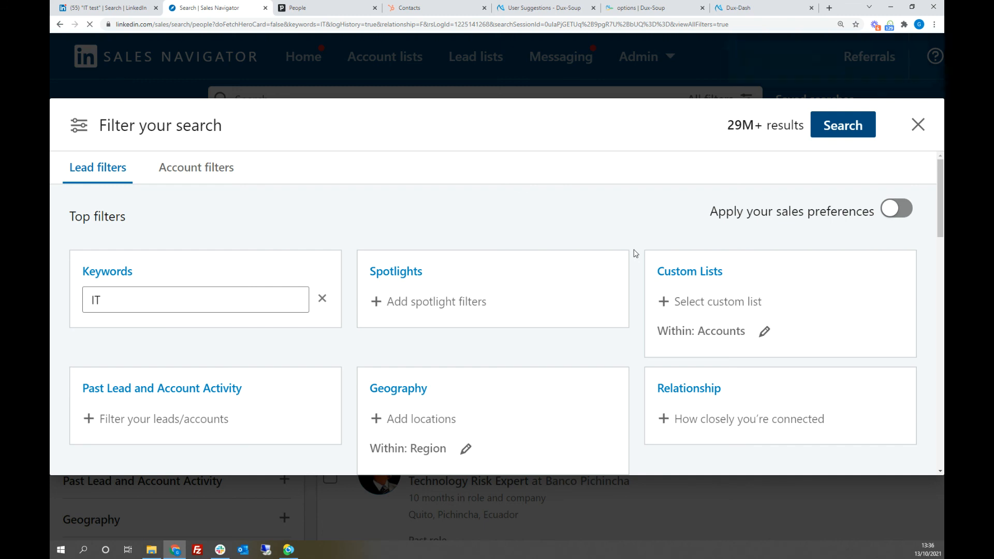
Step: Look through the available lead filters down to Other filters, and leave them without saving the changes
scroll(636, 254, down, 12)
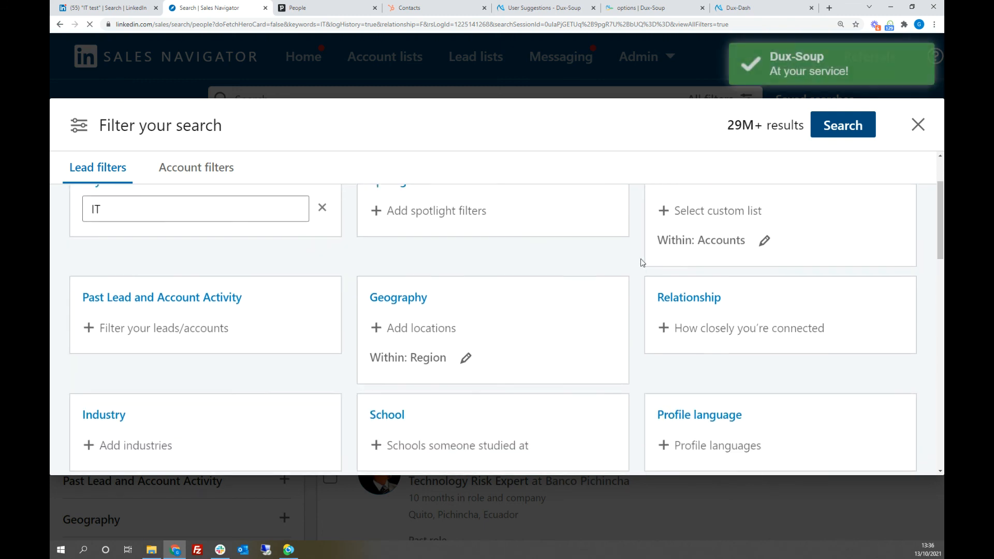
scroll(643, 271, down, 5)
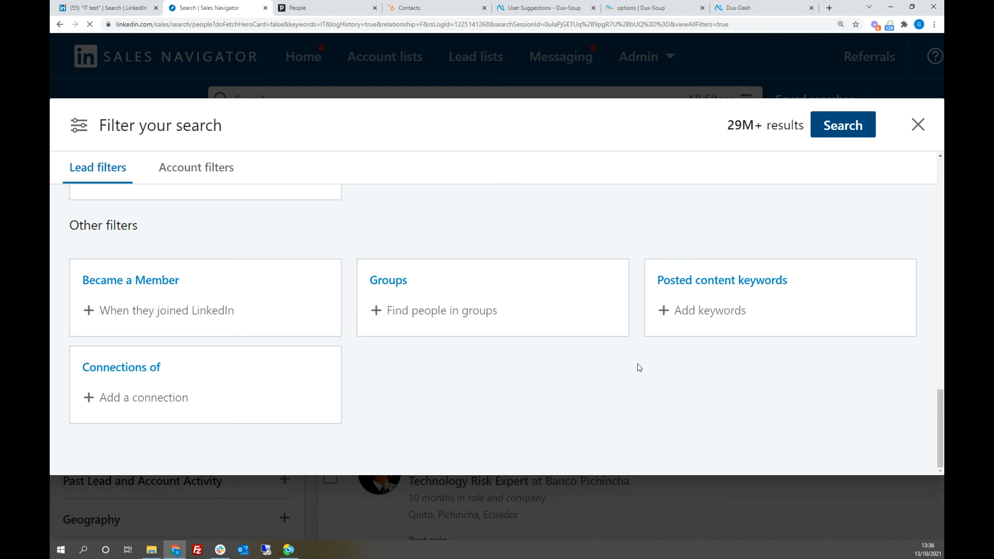
scroll(638, 368, up, 6)
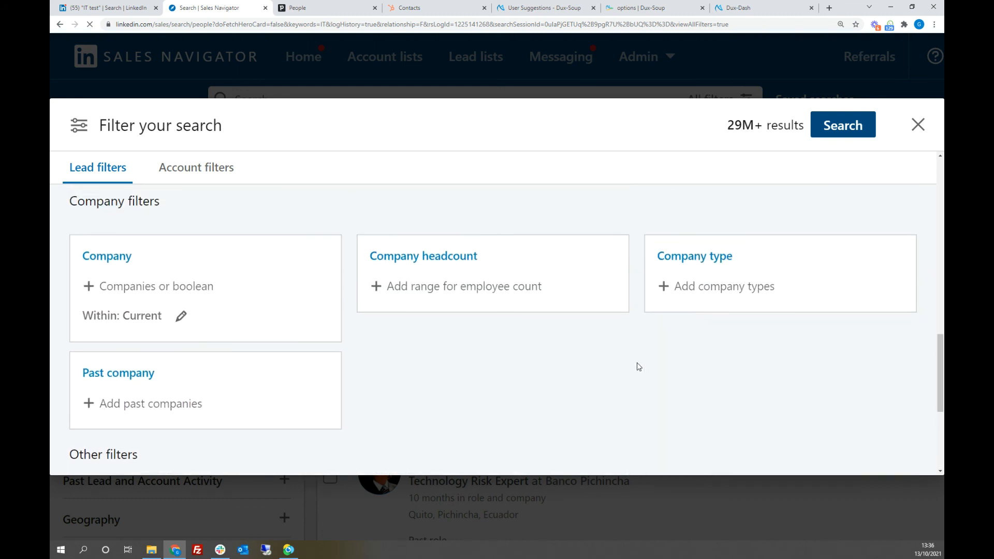
scroll(636, 362, up, 5)
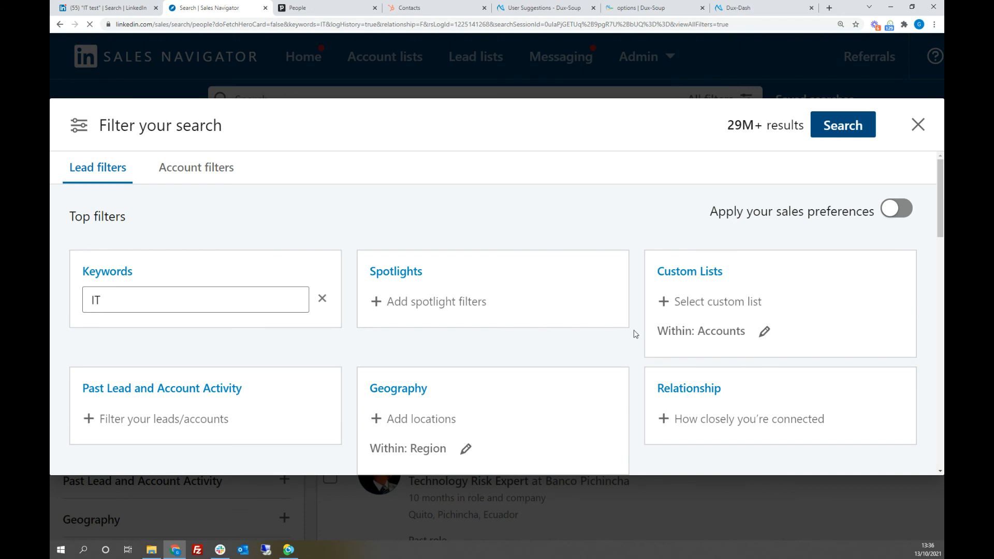
click(919, 128)
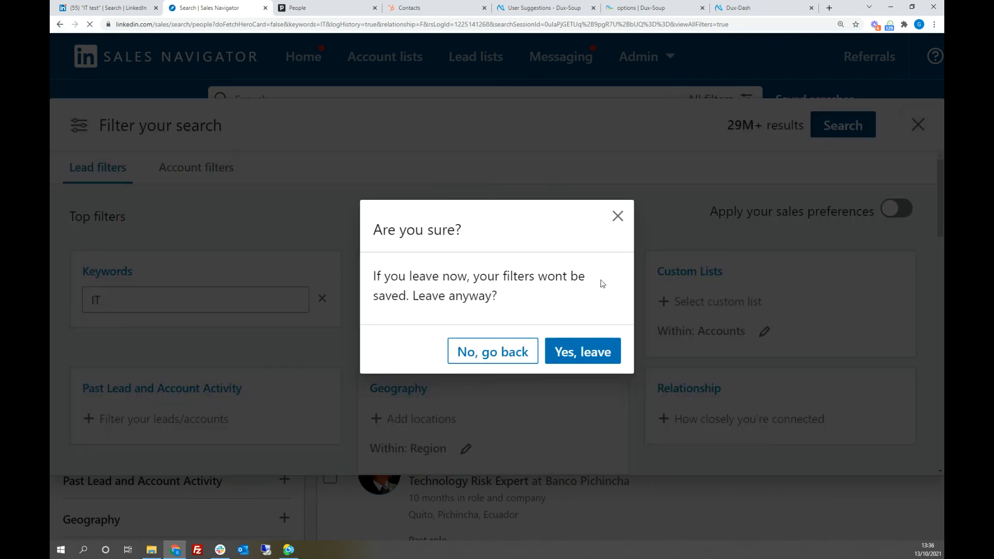
click(591, 352)
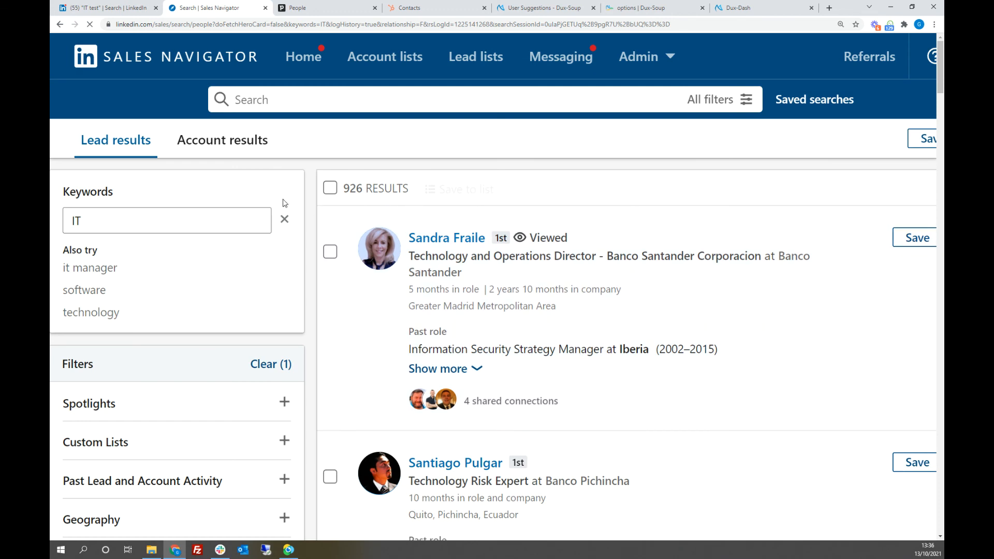
Step: Reduce the browser zoom so the lead results fit the page, and go to the Sales Navigator home page
click(935, 24)
click(872, 111)
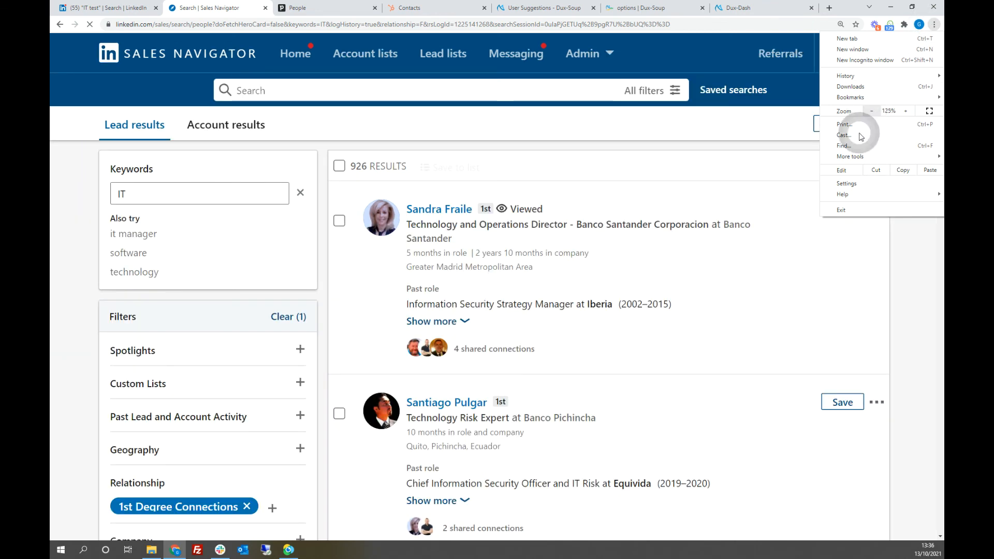
click(872, 111)
click(903, 265)
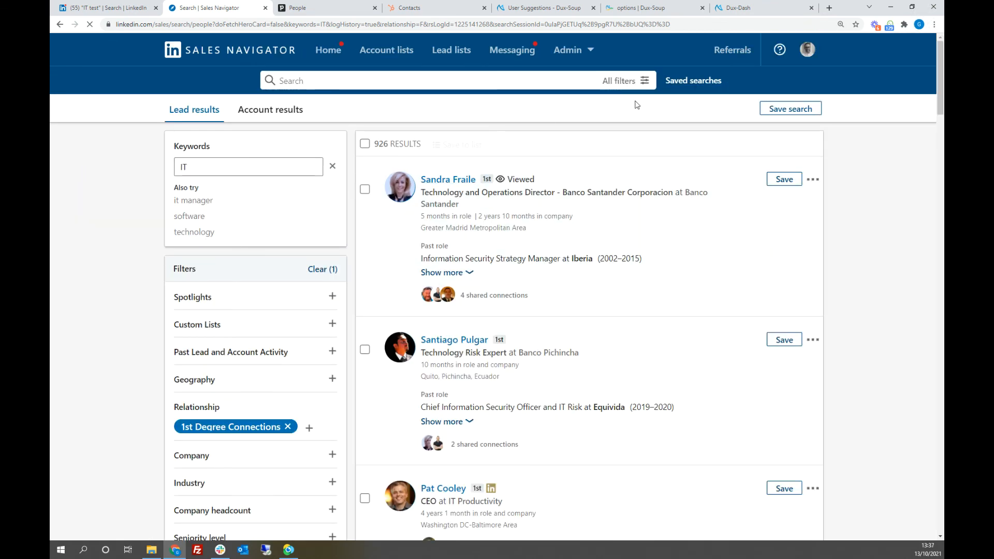
click(321, 57)
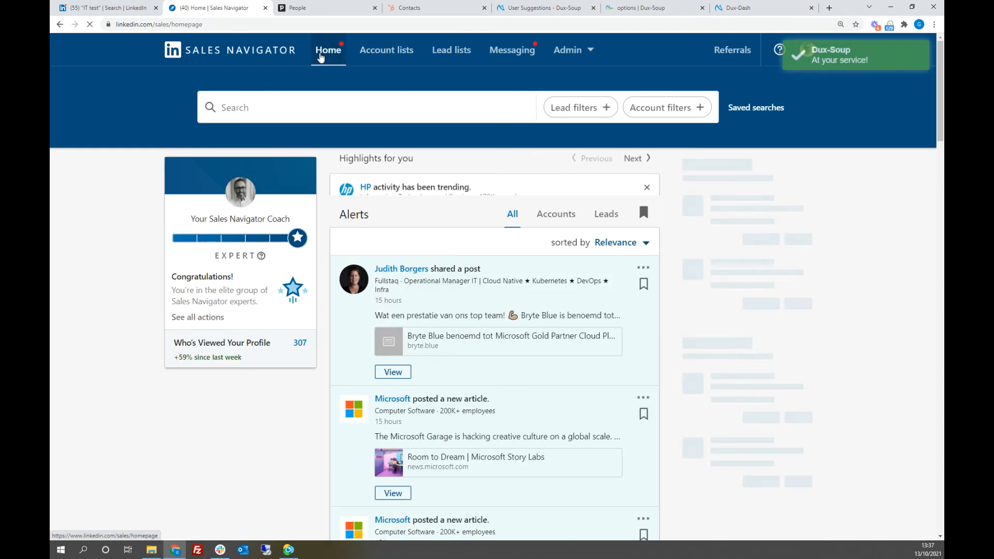